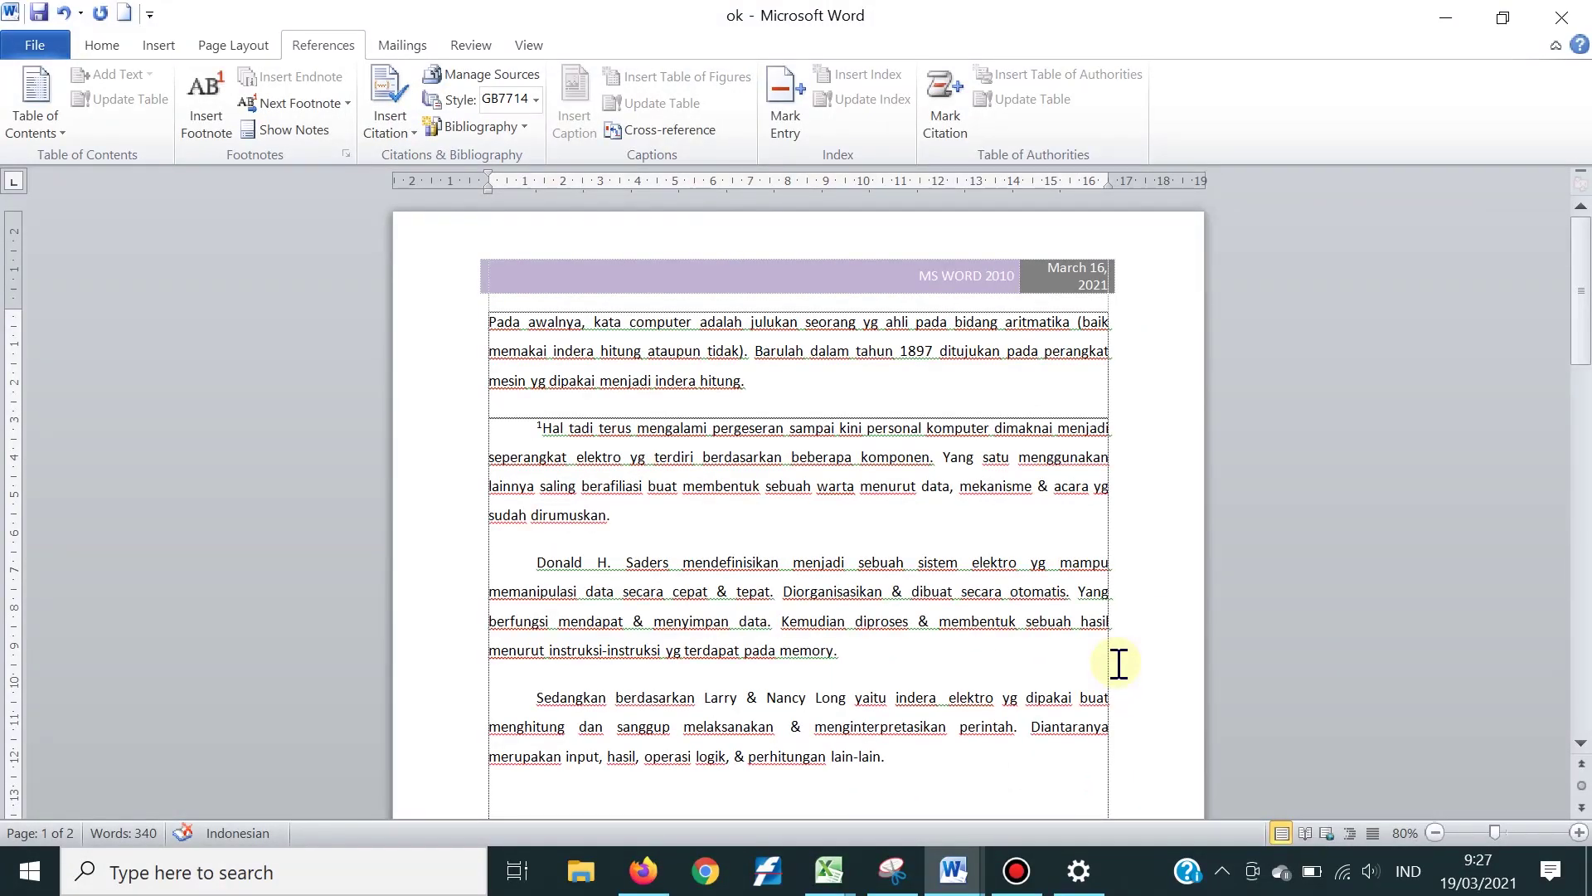
Delete the footnote reference at the start of the second paragraph, before "Hal tadi terus mengalami"
scroll(1119, 664, down, 4)
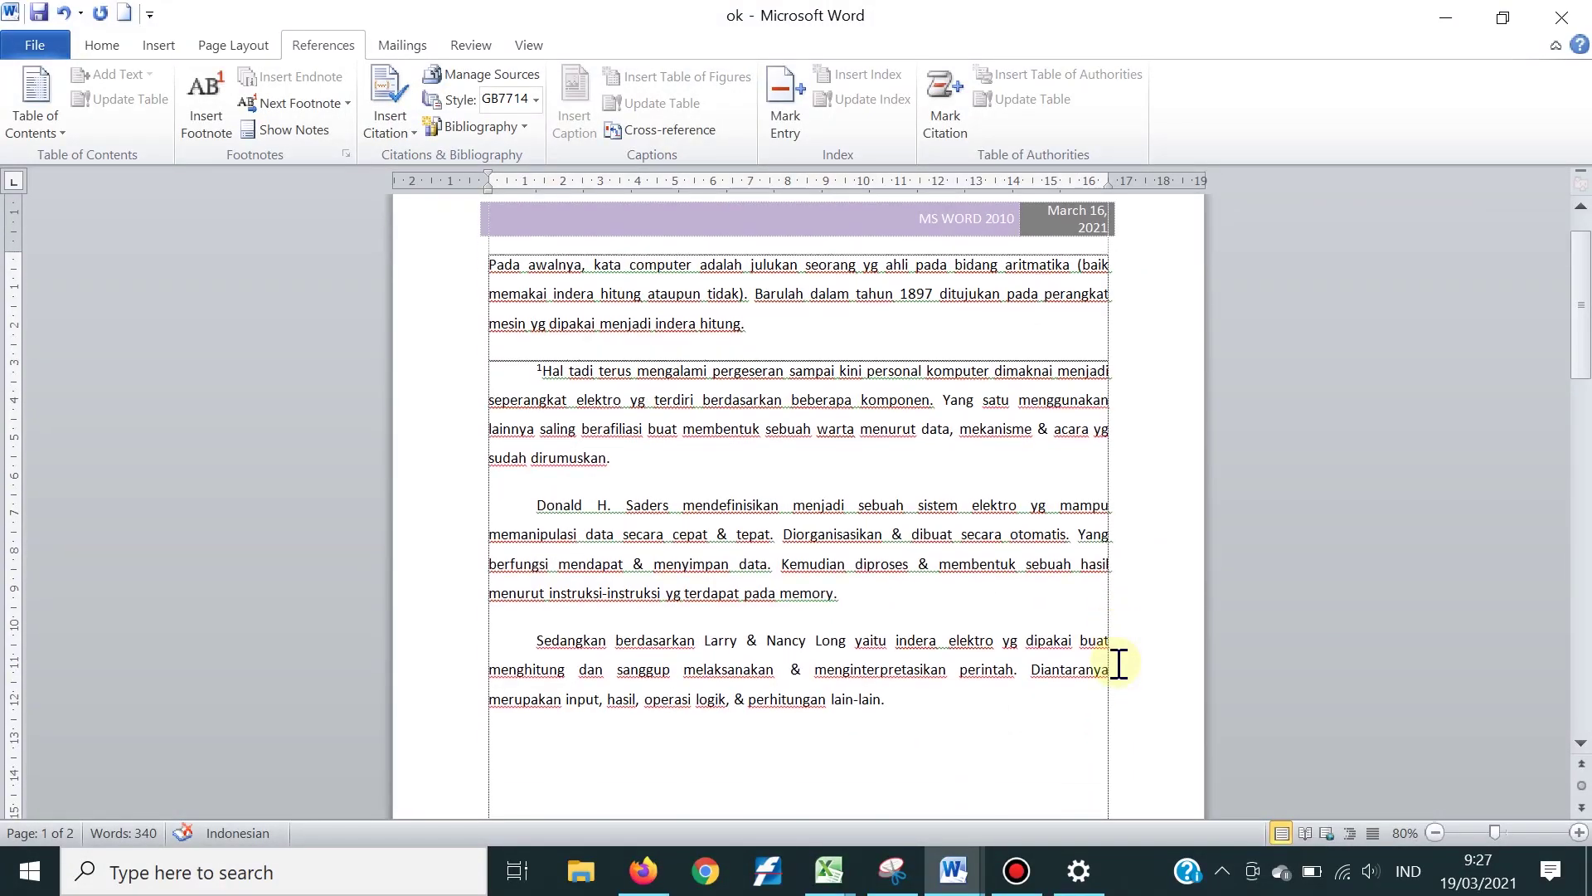
scroll(1119, 663, down, 7)
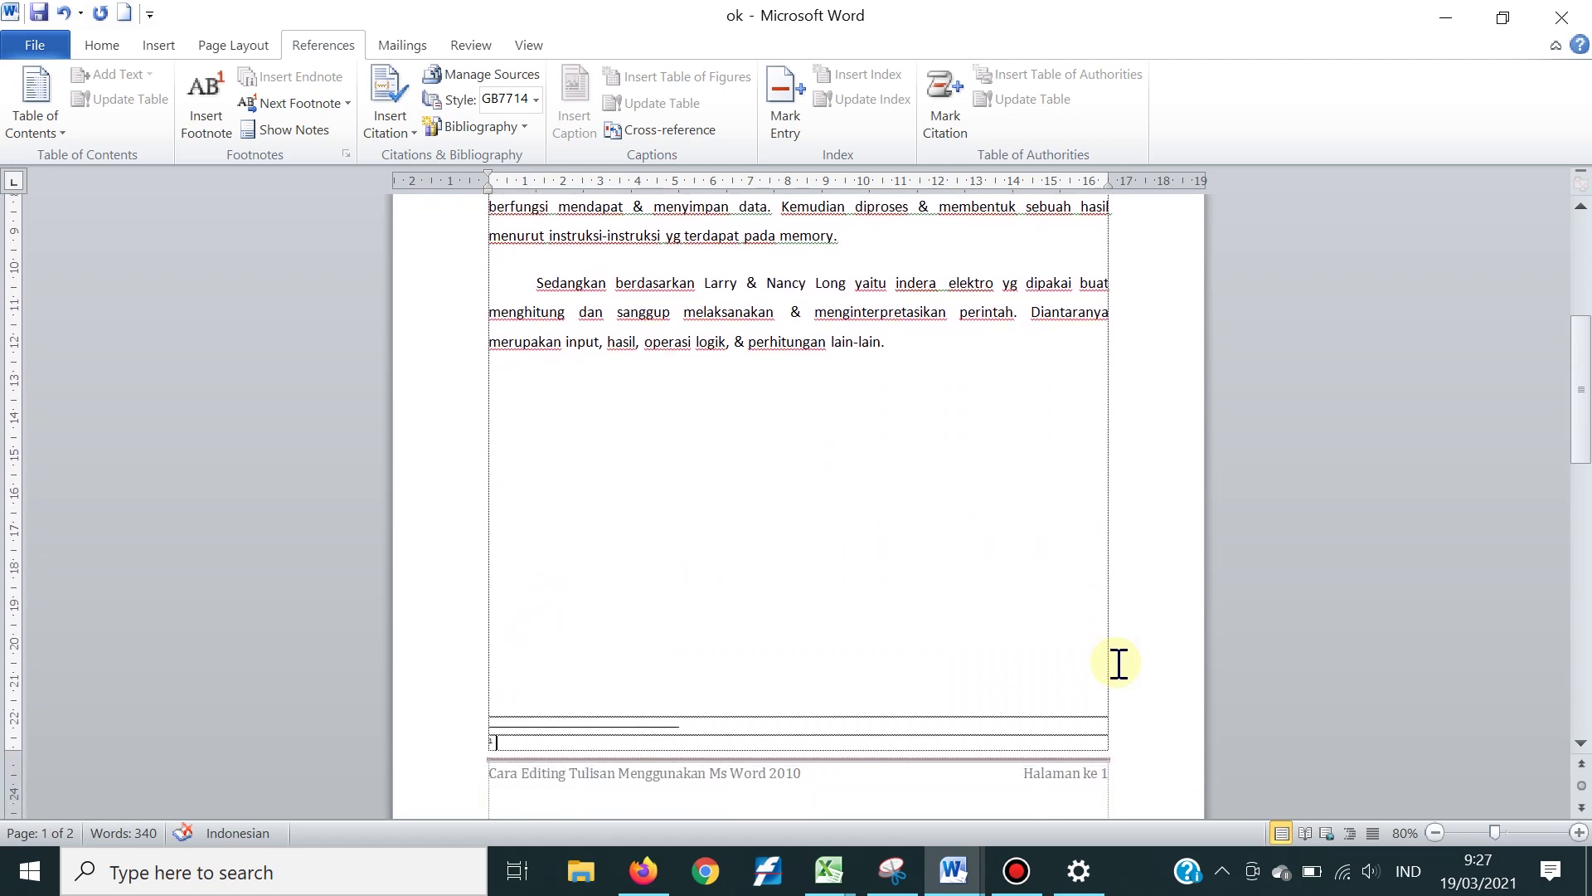
scroll(1119, 663, down, 7)
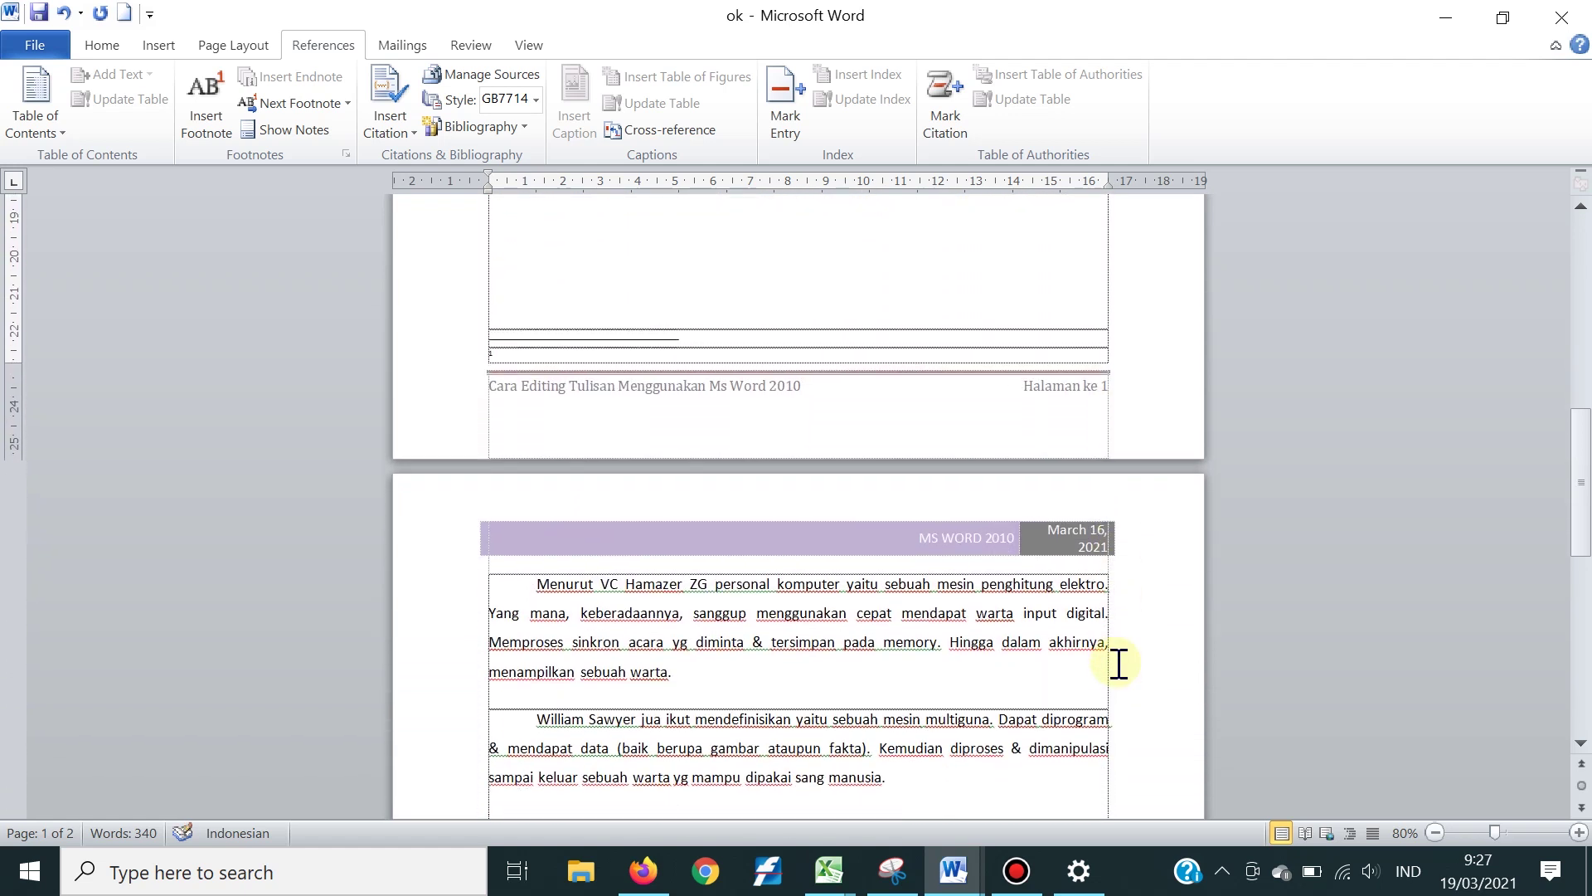
scroll(1119, 663, down, 2)
scroll(1119, 663, up, 3)
scroll(1119, 663, up, 14)
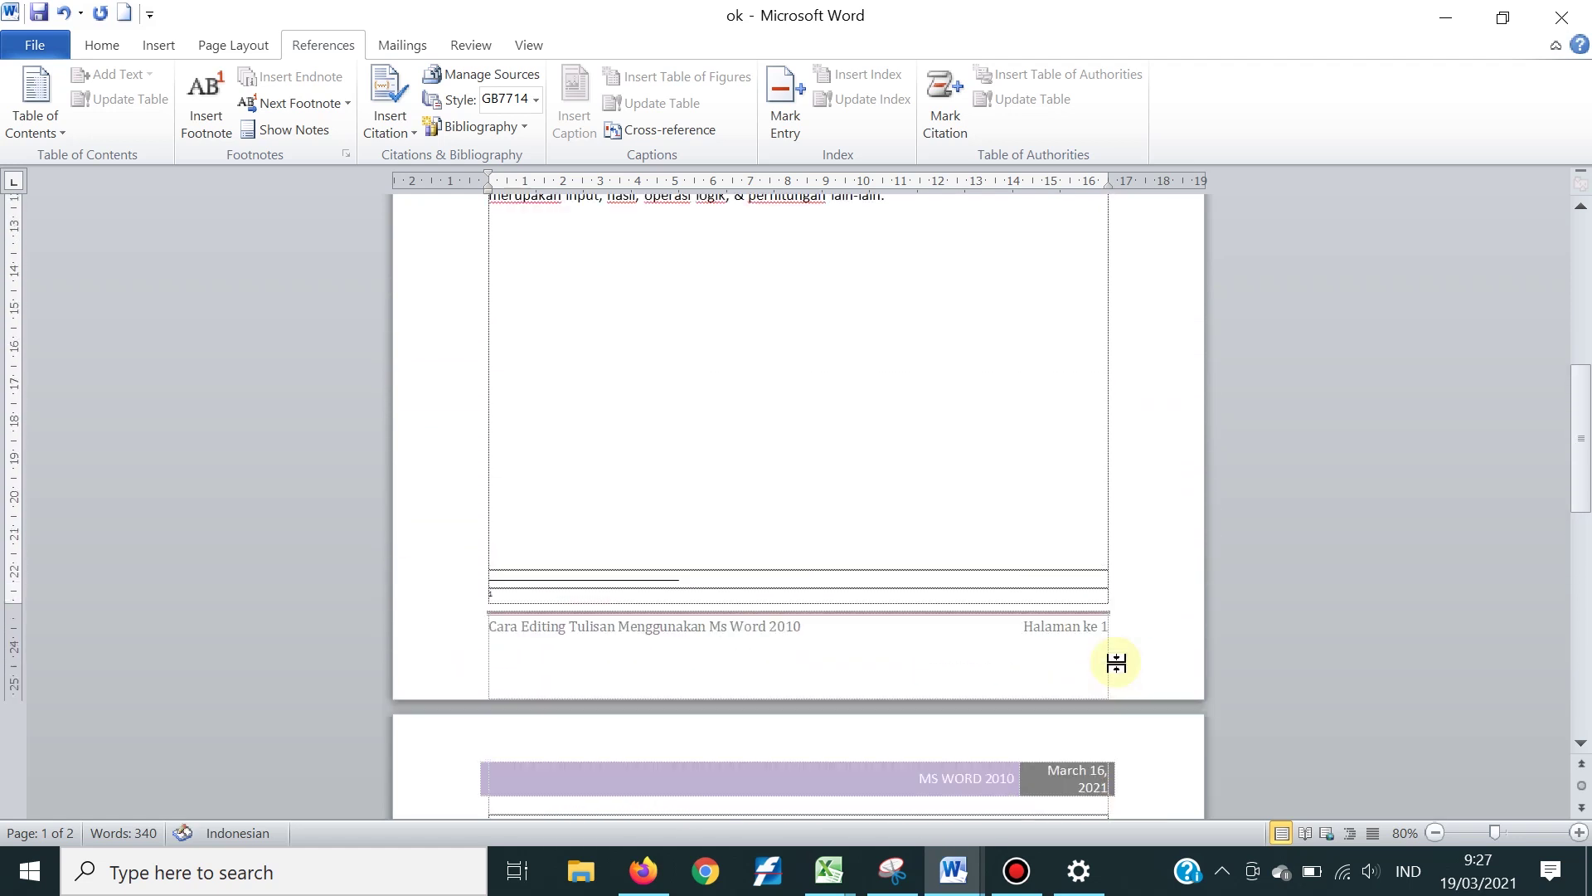
scroll(1119, 663, up, 7)
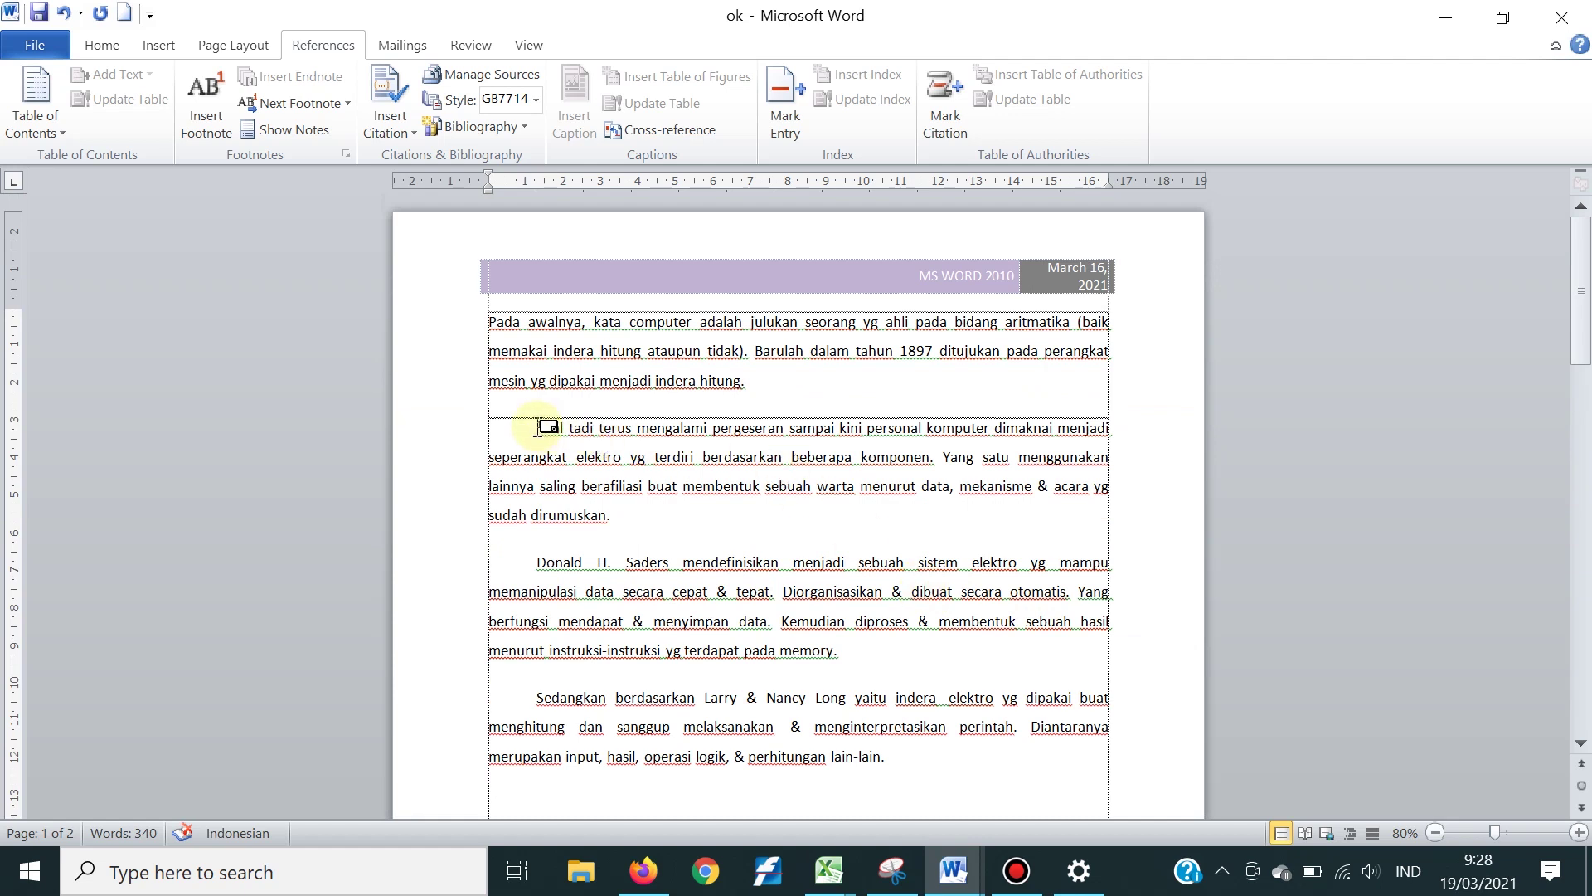
click(543, 428)
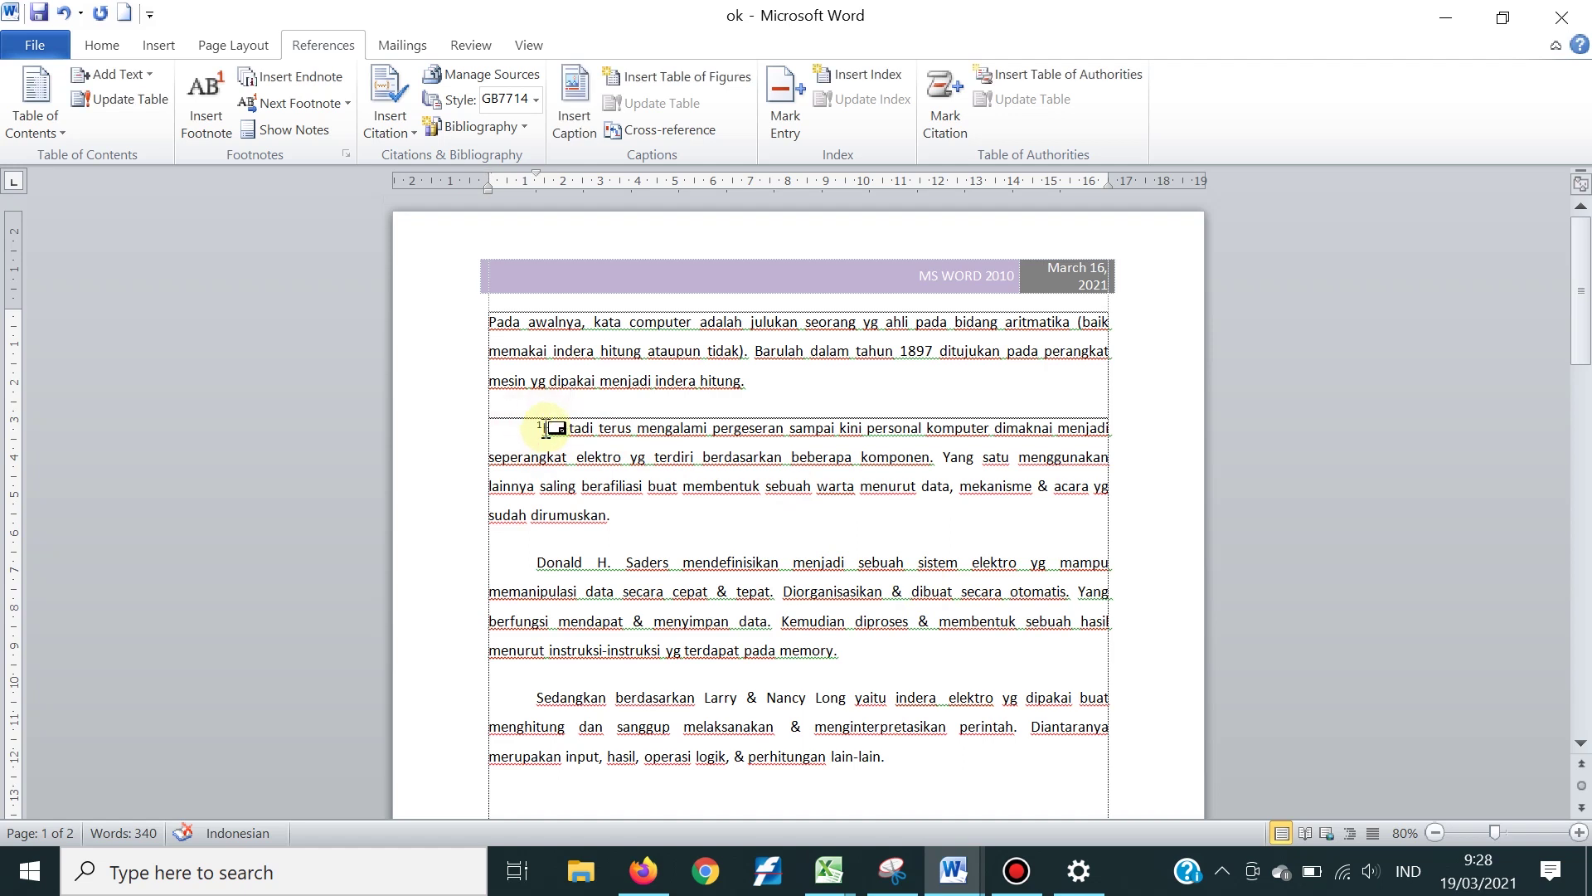
key(BackSpace)
Insert a footnote at the end of the third paragraph, after "yg terdapat pada memory."
scroll(552, 428, down, 1)
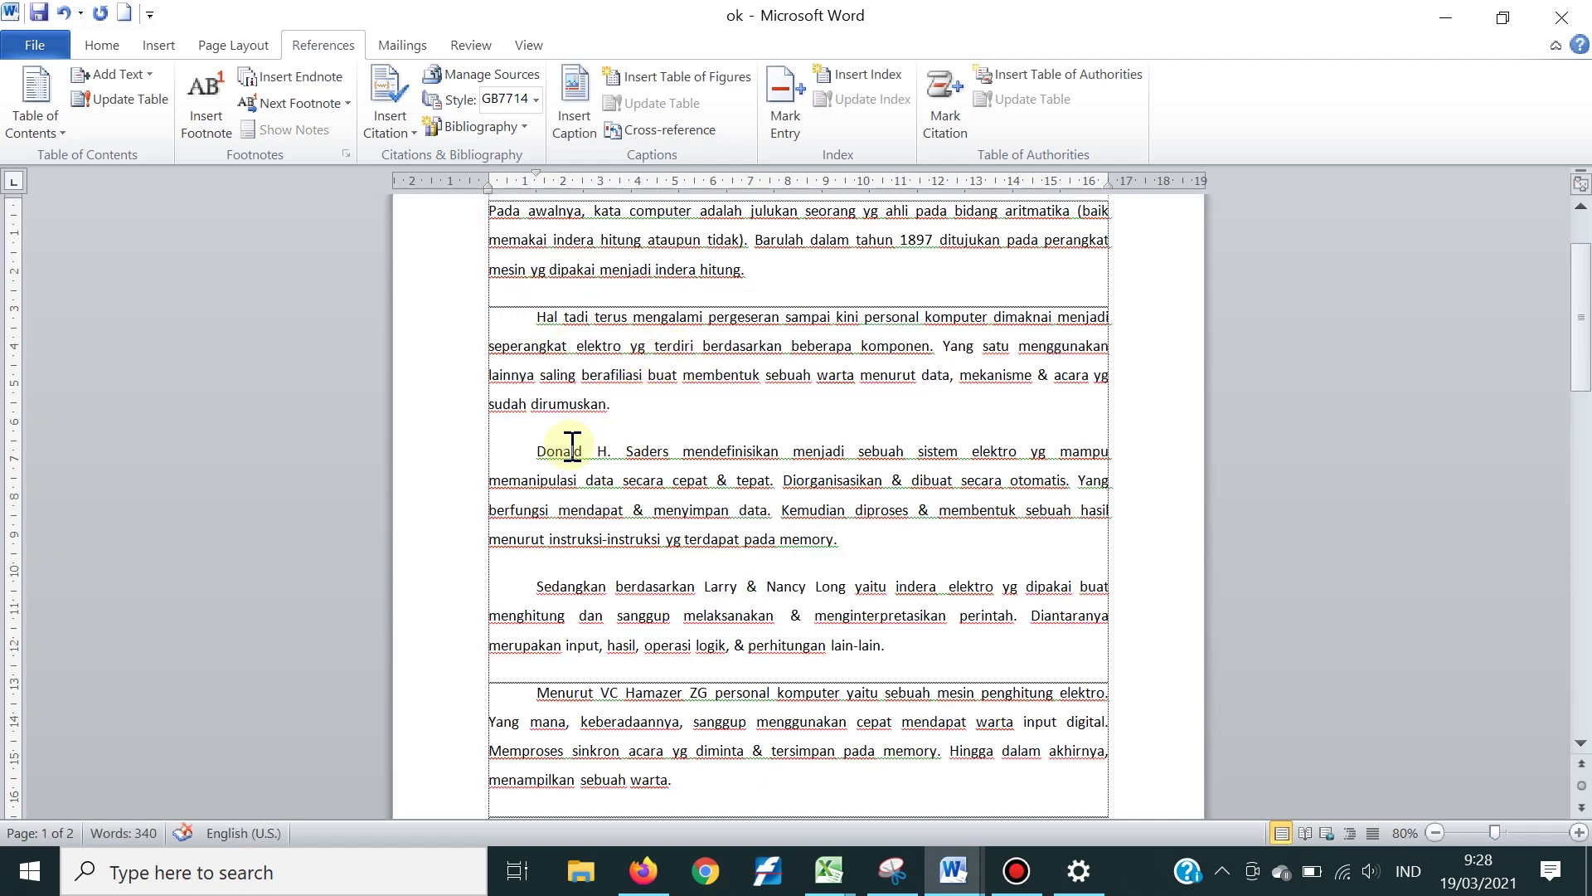
drag(537, 452, 667, 458)
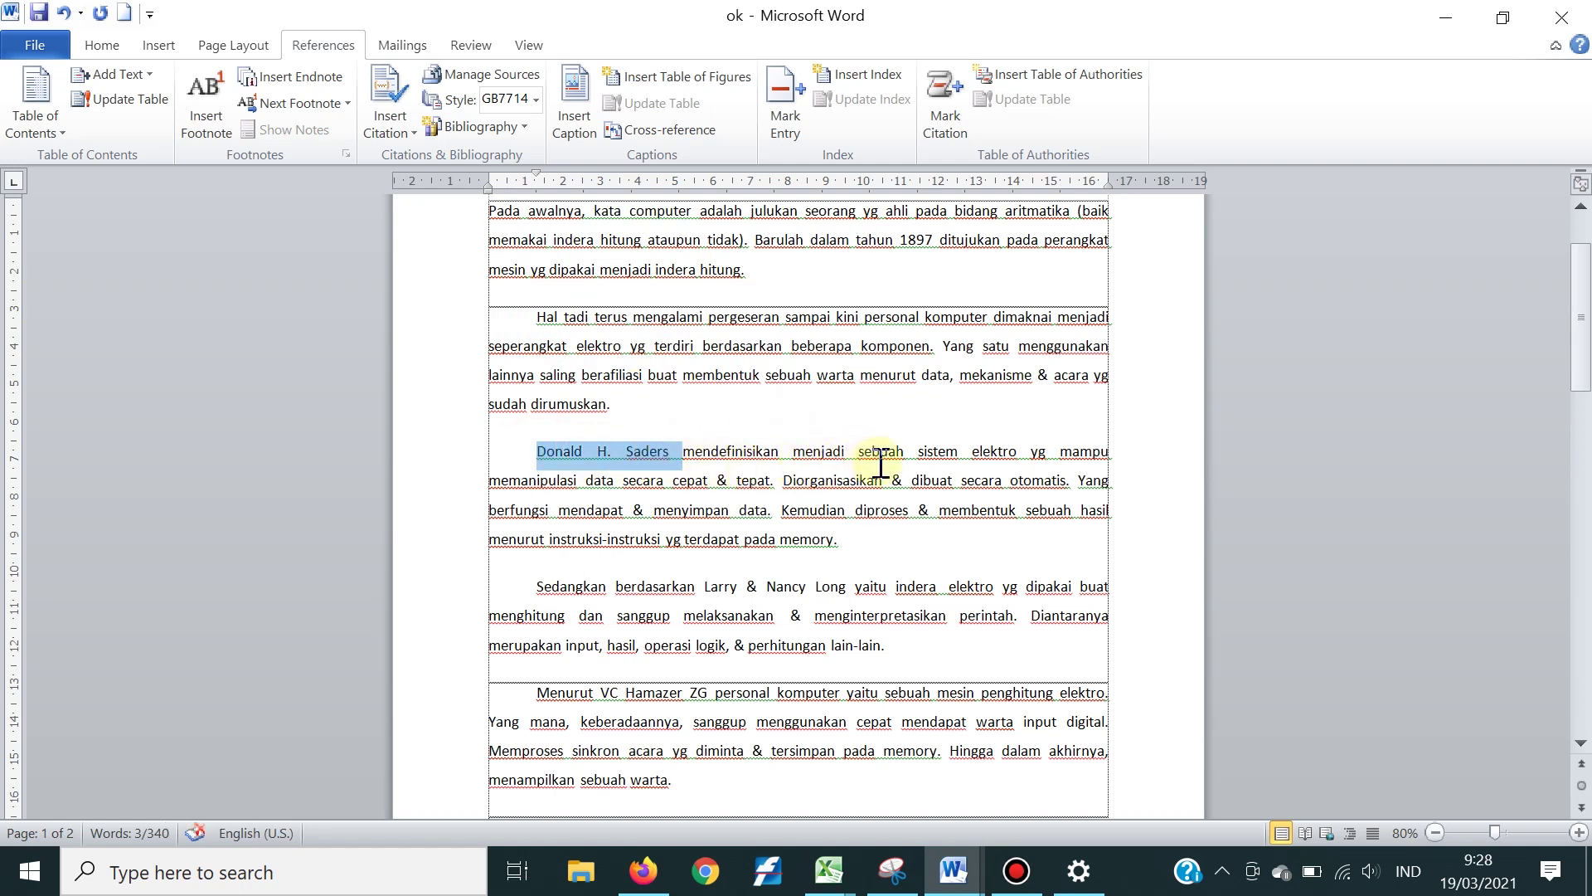
click(861, 539)
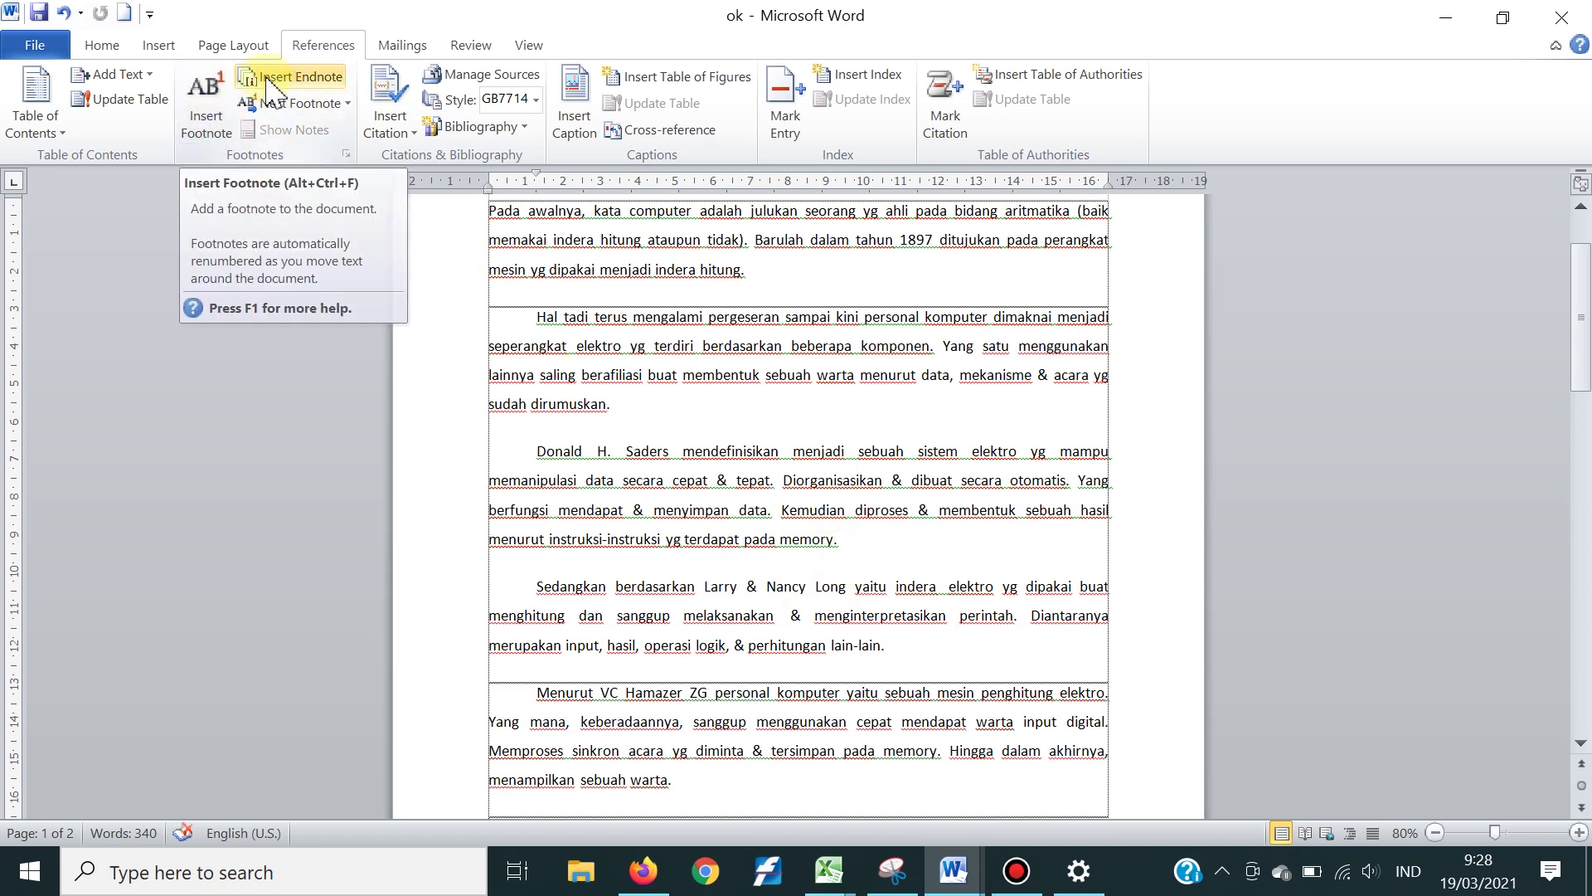
click(118, 48)
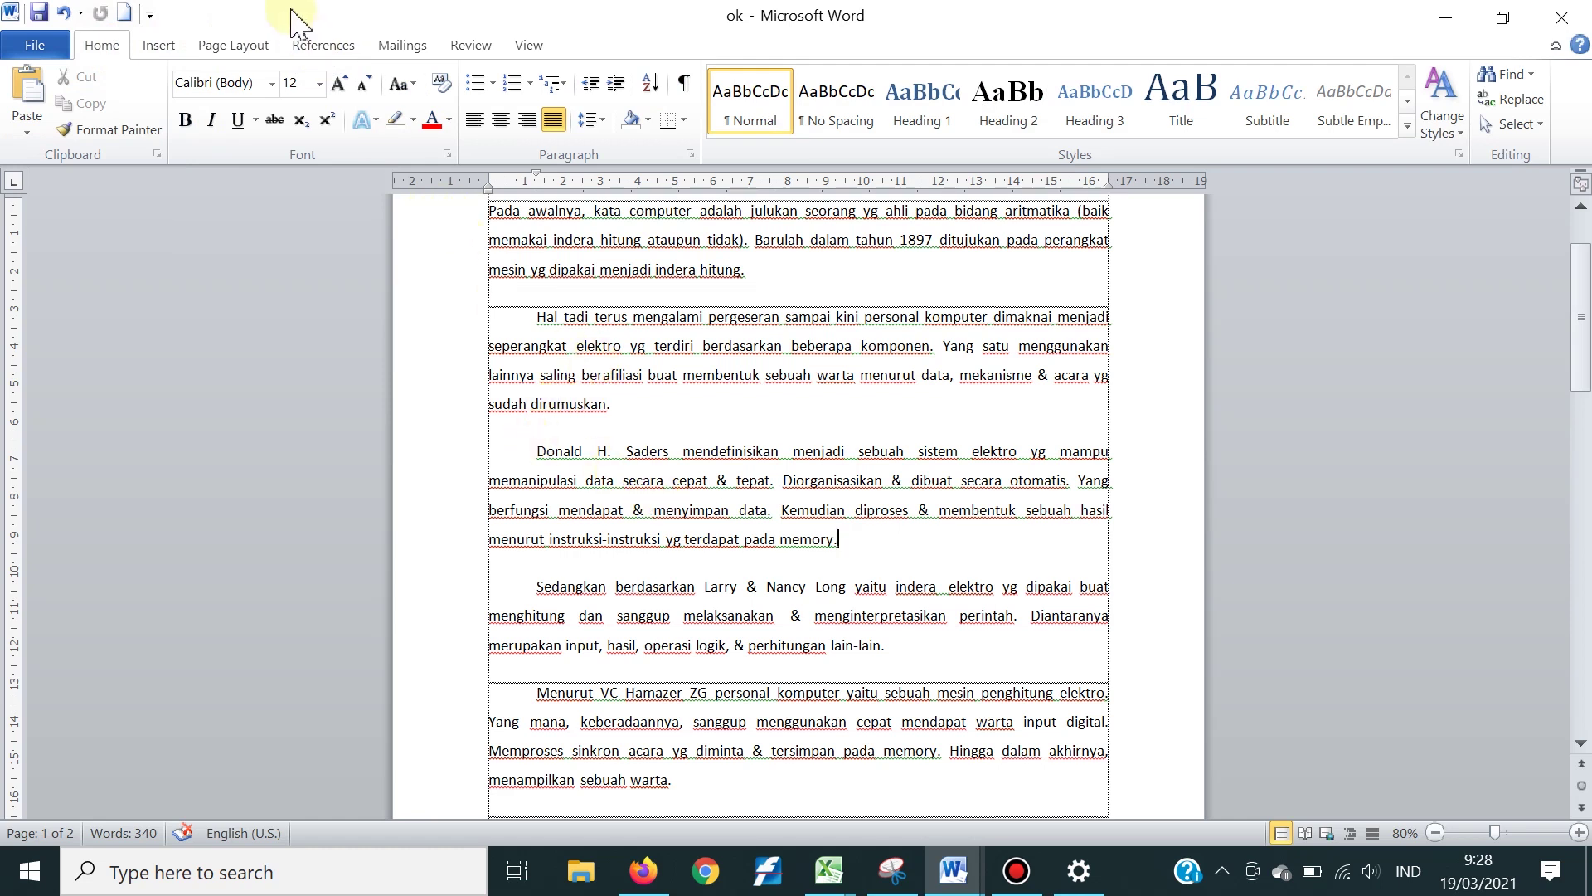
click(321, 46)
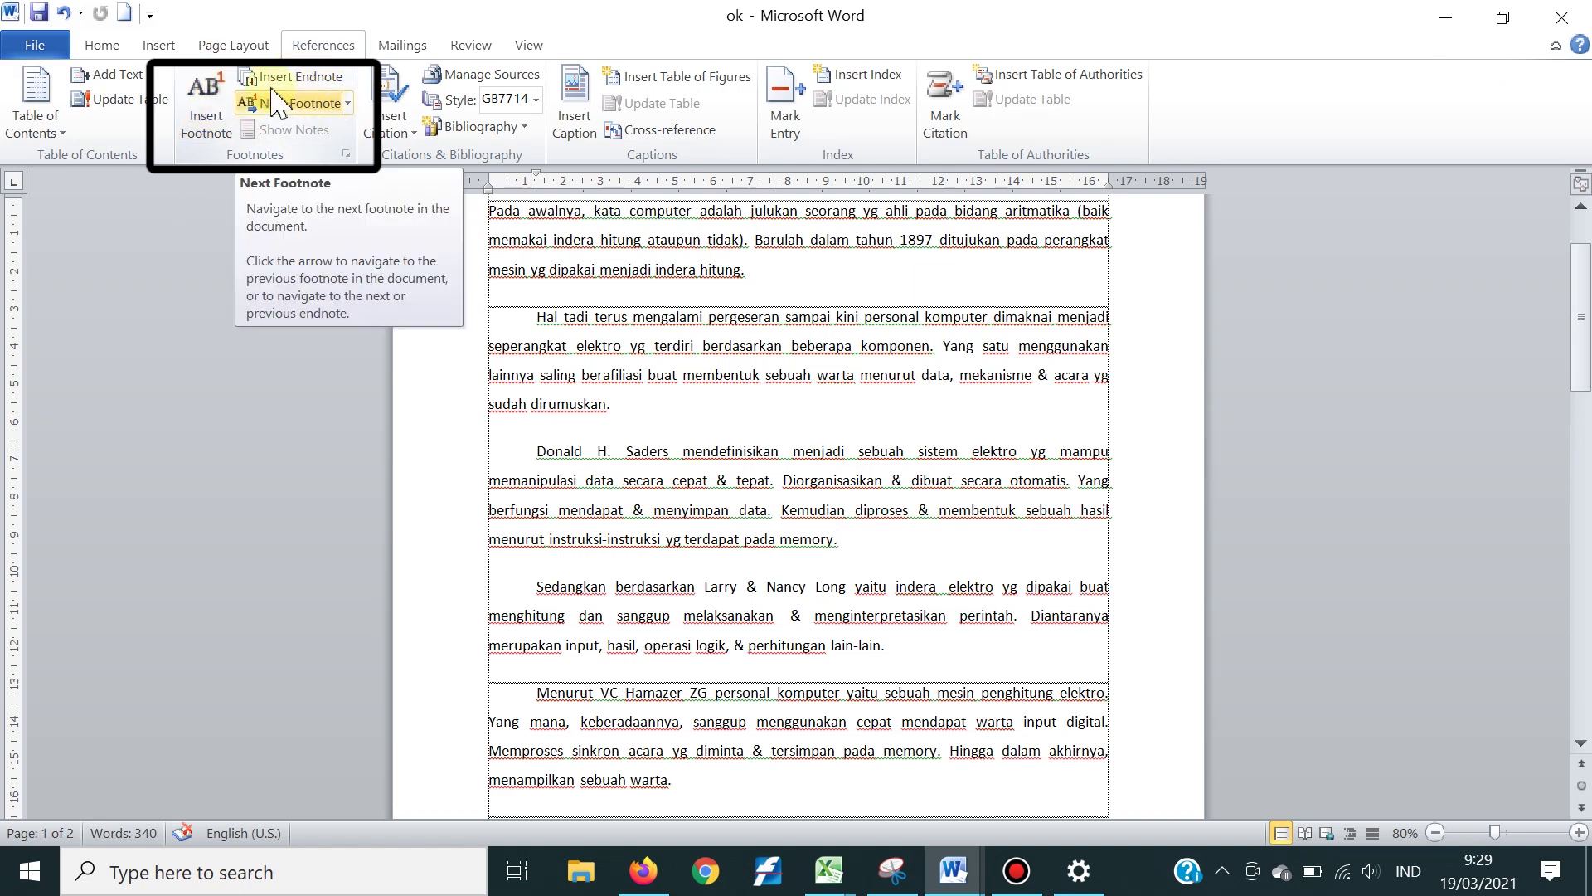
click(213, 121)
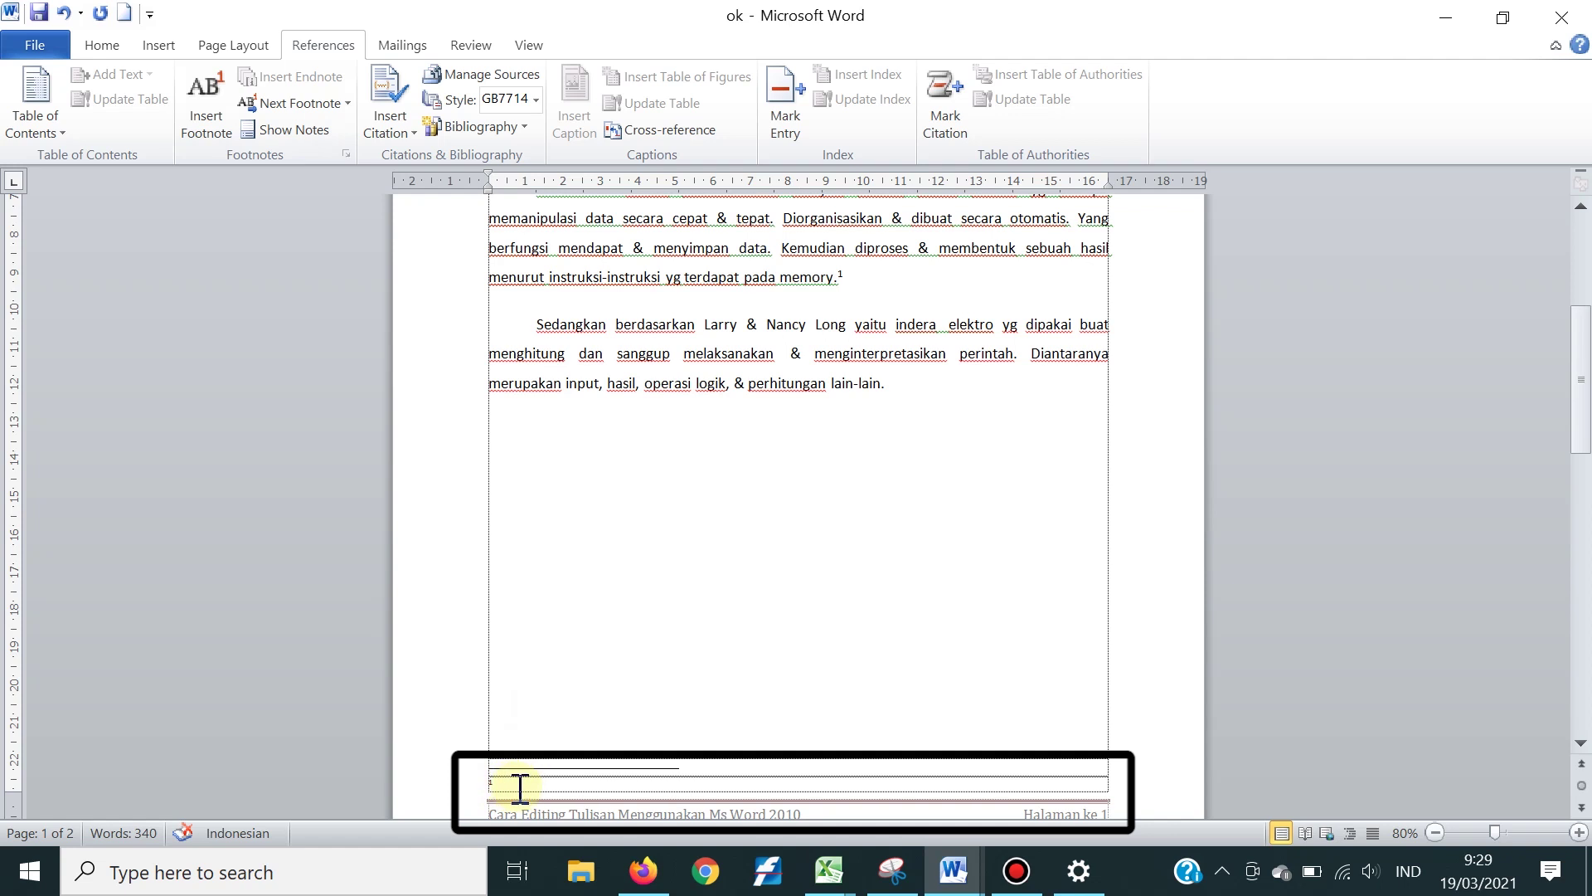
Fill in the first footnote with the author's name followed by "Teknik Elektro, Andi Percetakan, Bengkulu:2020. H.23"
scroll(675, 603, down, 1)
text(Donal, Teknik Elektro, Andi Percetakan, Beng)
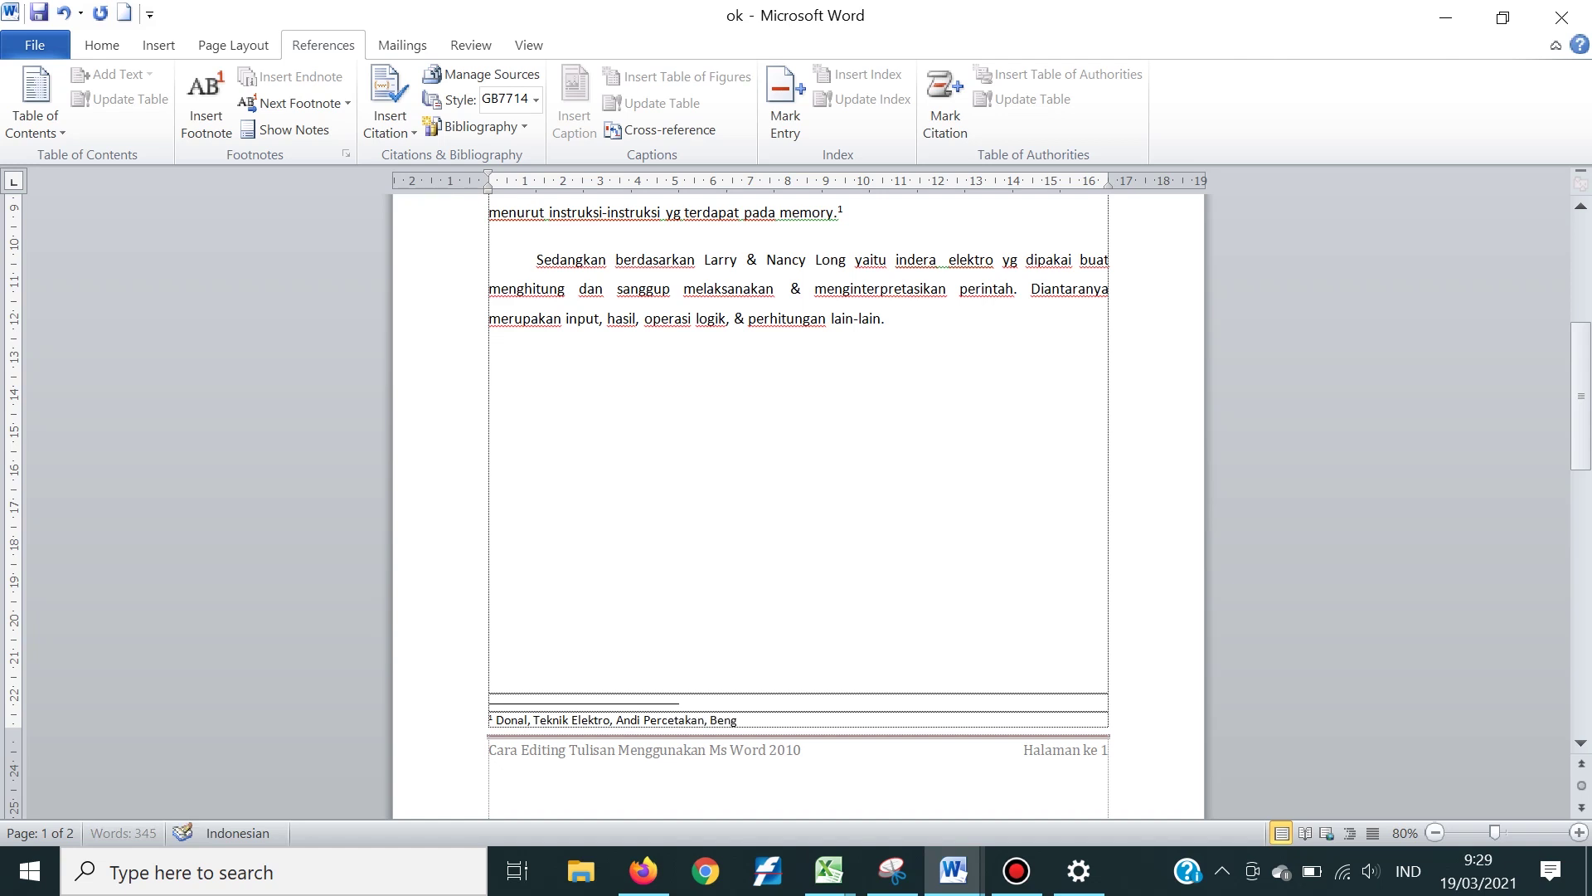
text(:2020. H.23)
click(906, 598)
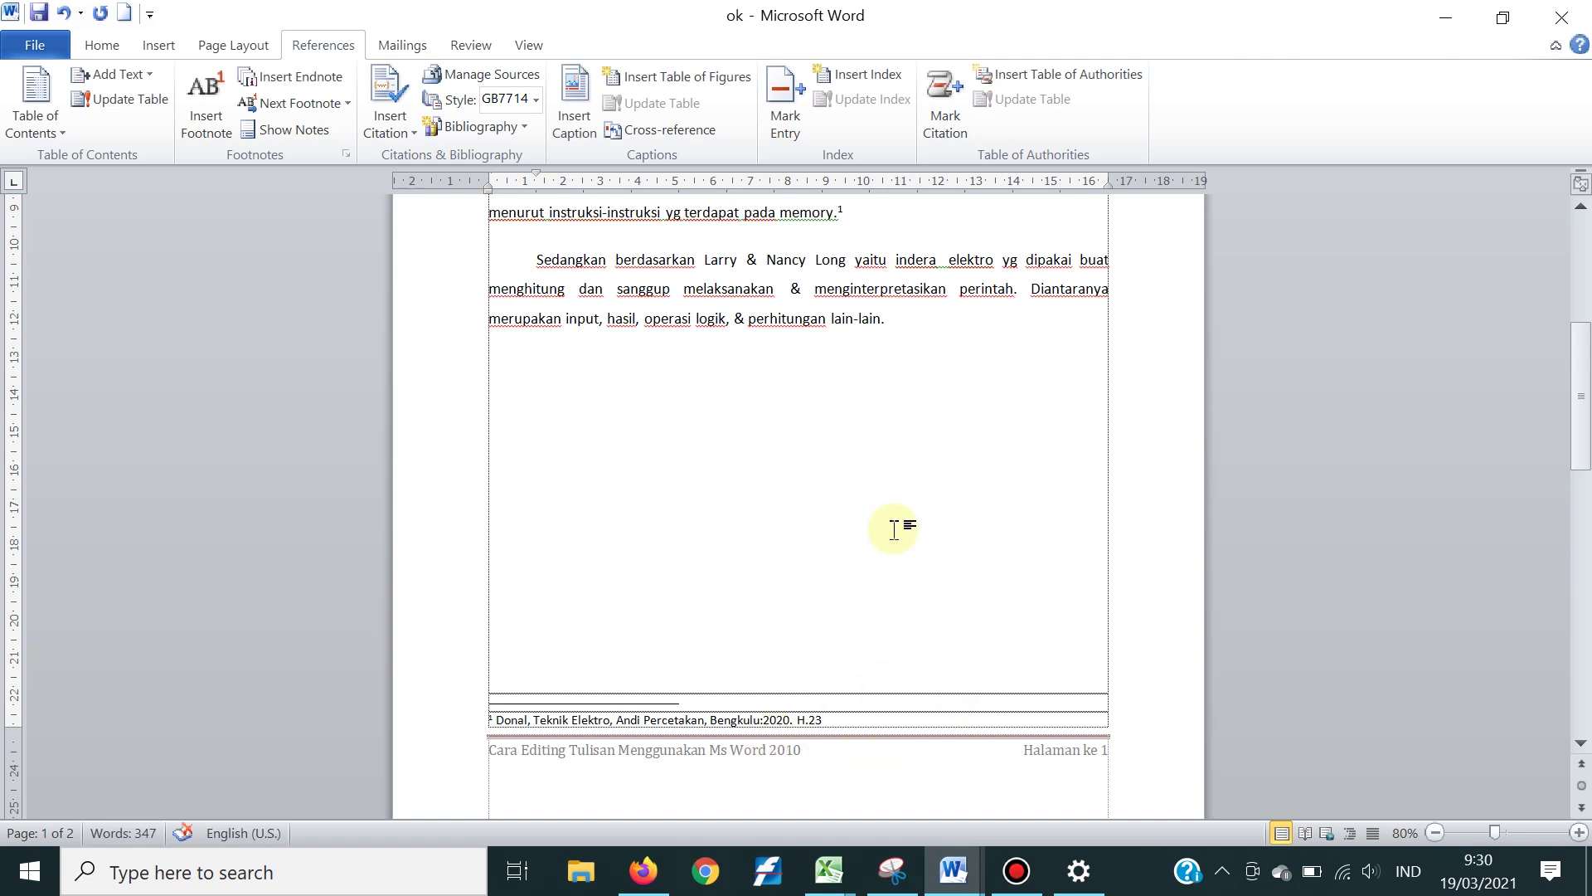
Insert a second footnote at the end of the fourth paragraph, after "perhitungan lain-lain."
scroll(857, 388, up, 5)
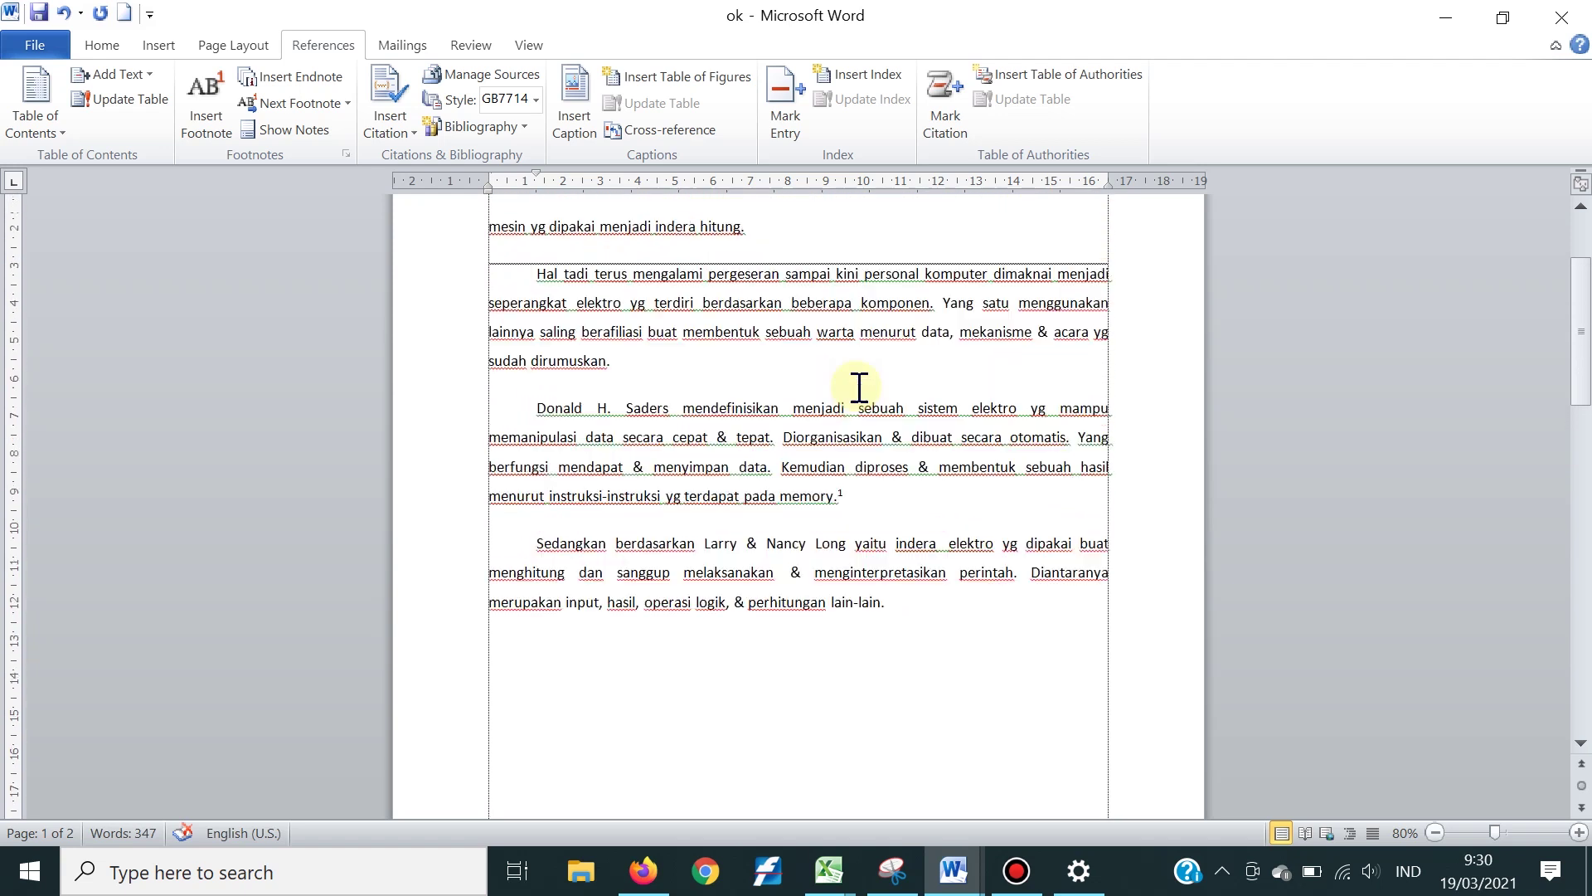
scroll(858, 388, up, 1)
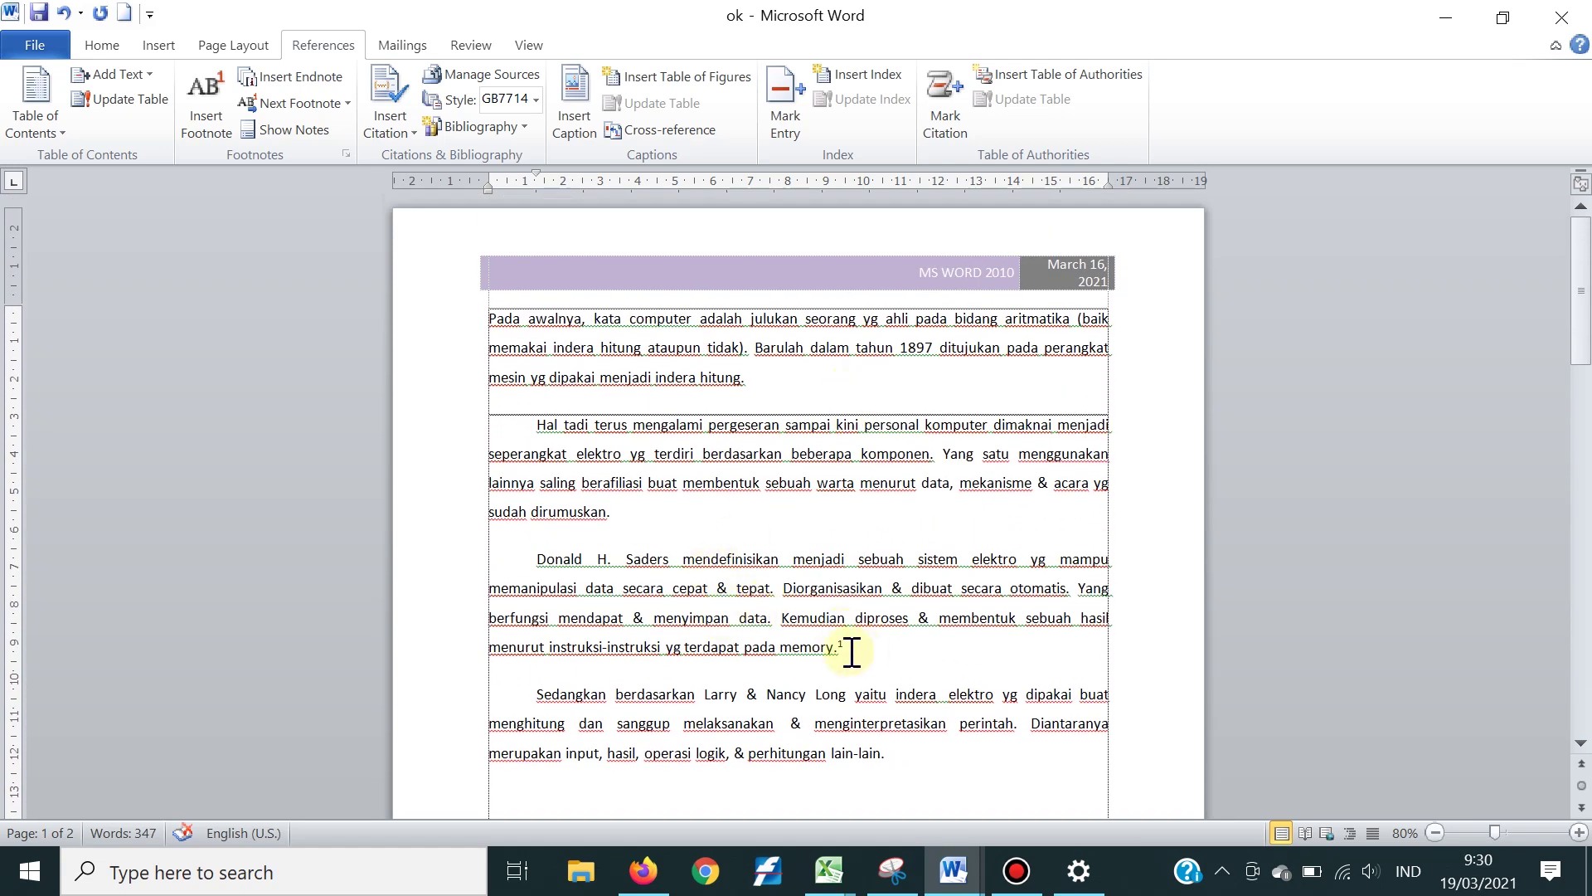
drag(851, 648, 840, 652)
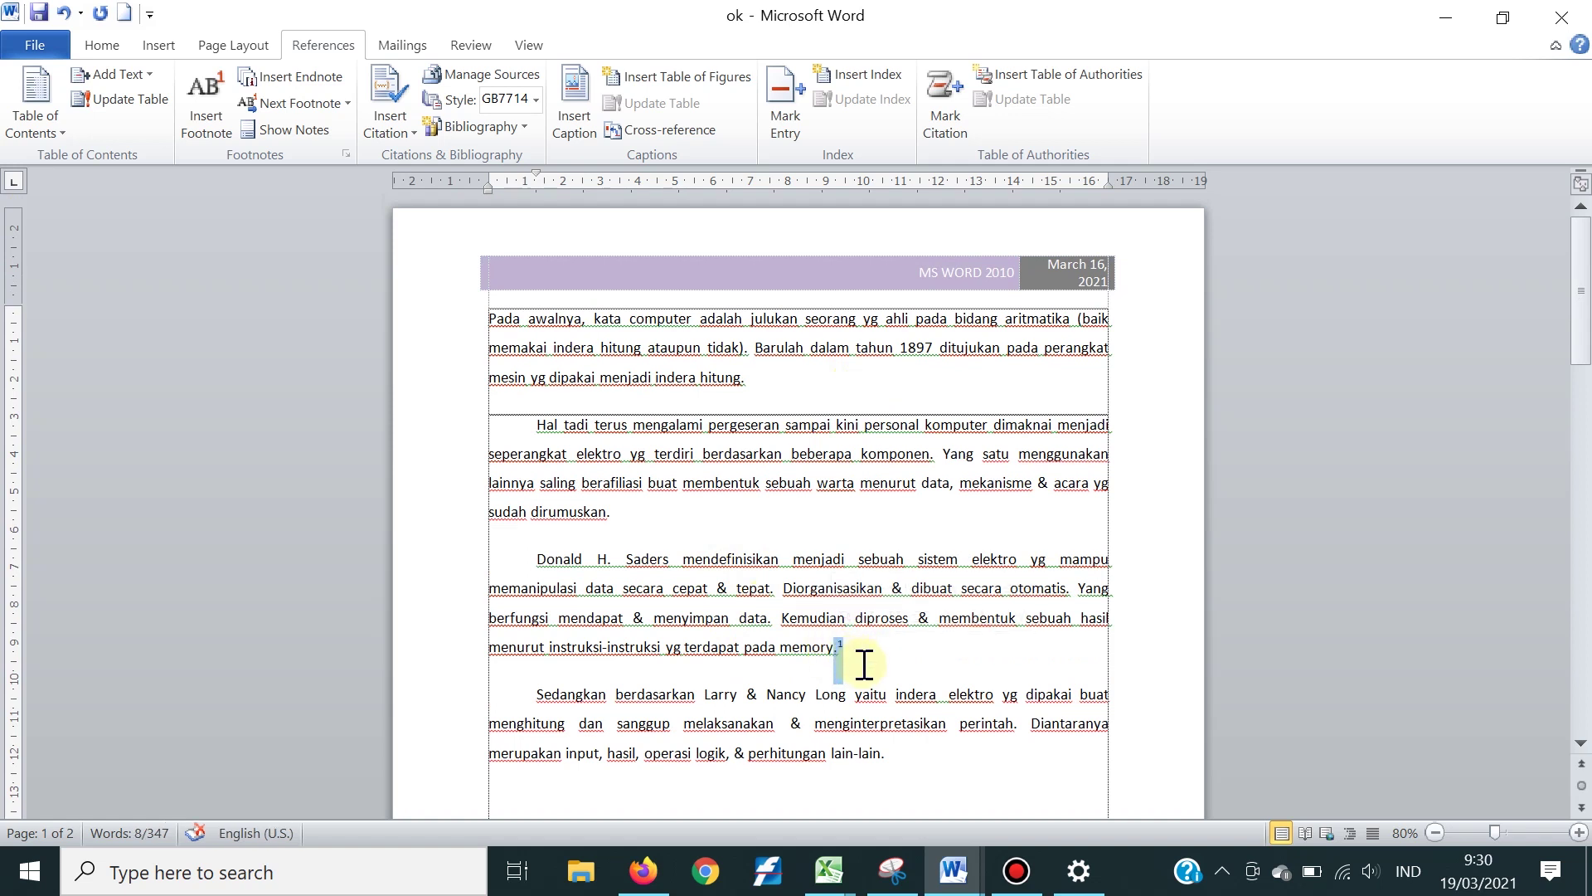
click(877, 660)
scroll(874, 664, down, 3)
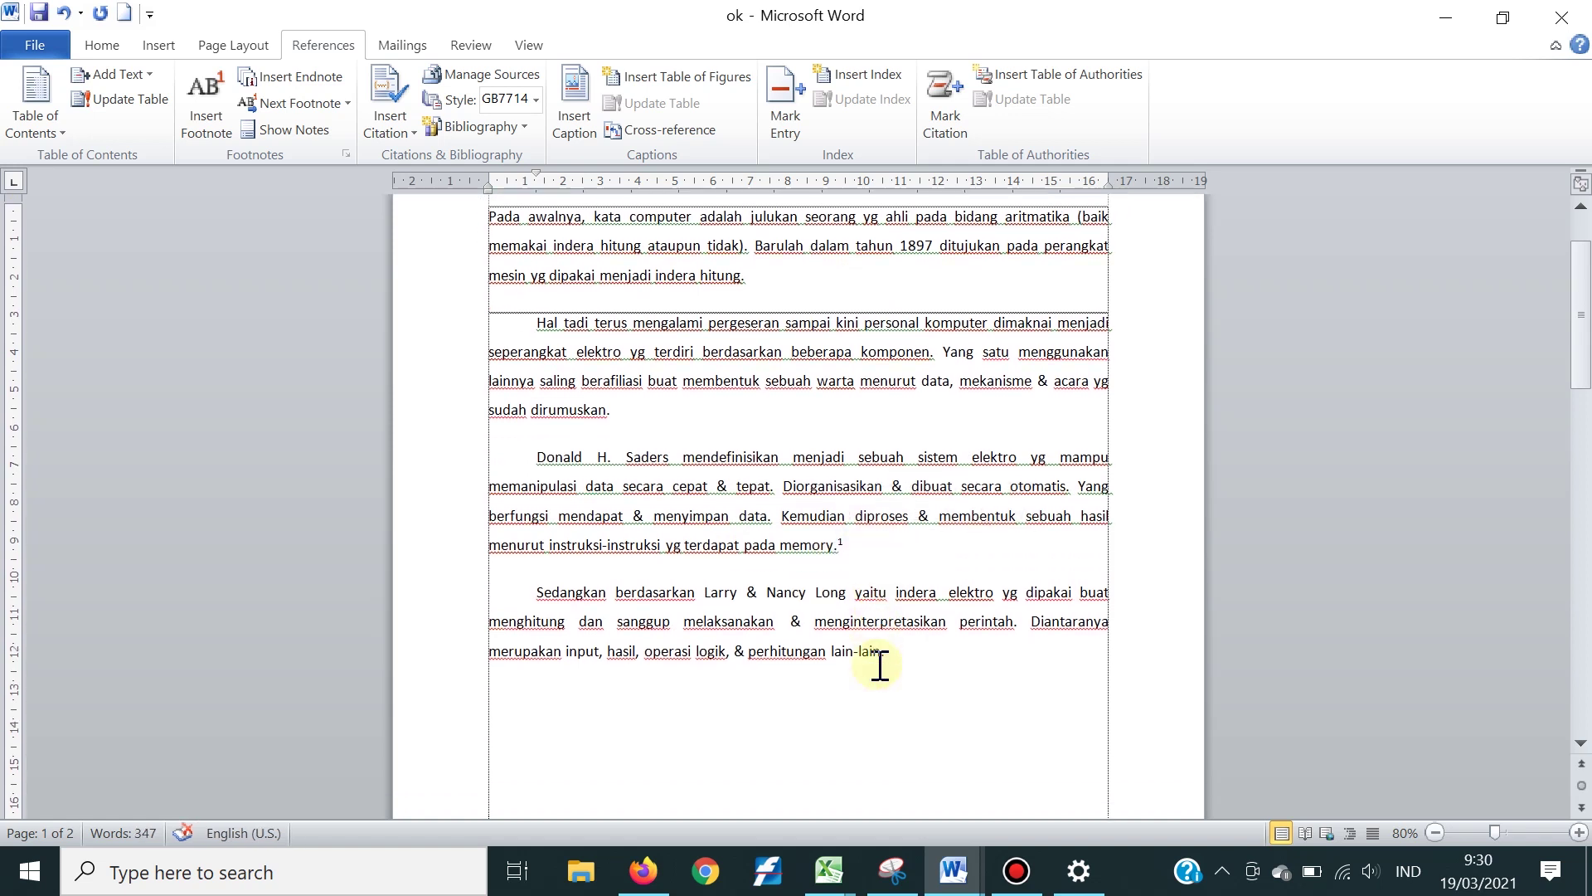
click(701, 593)
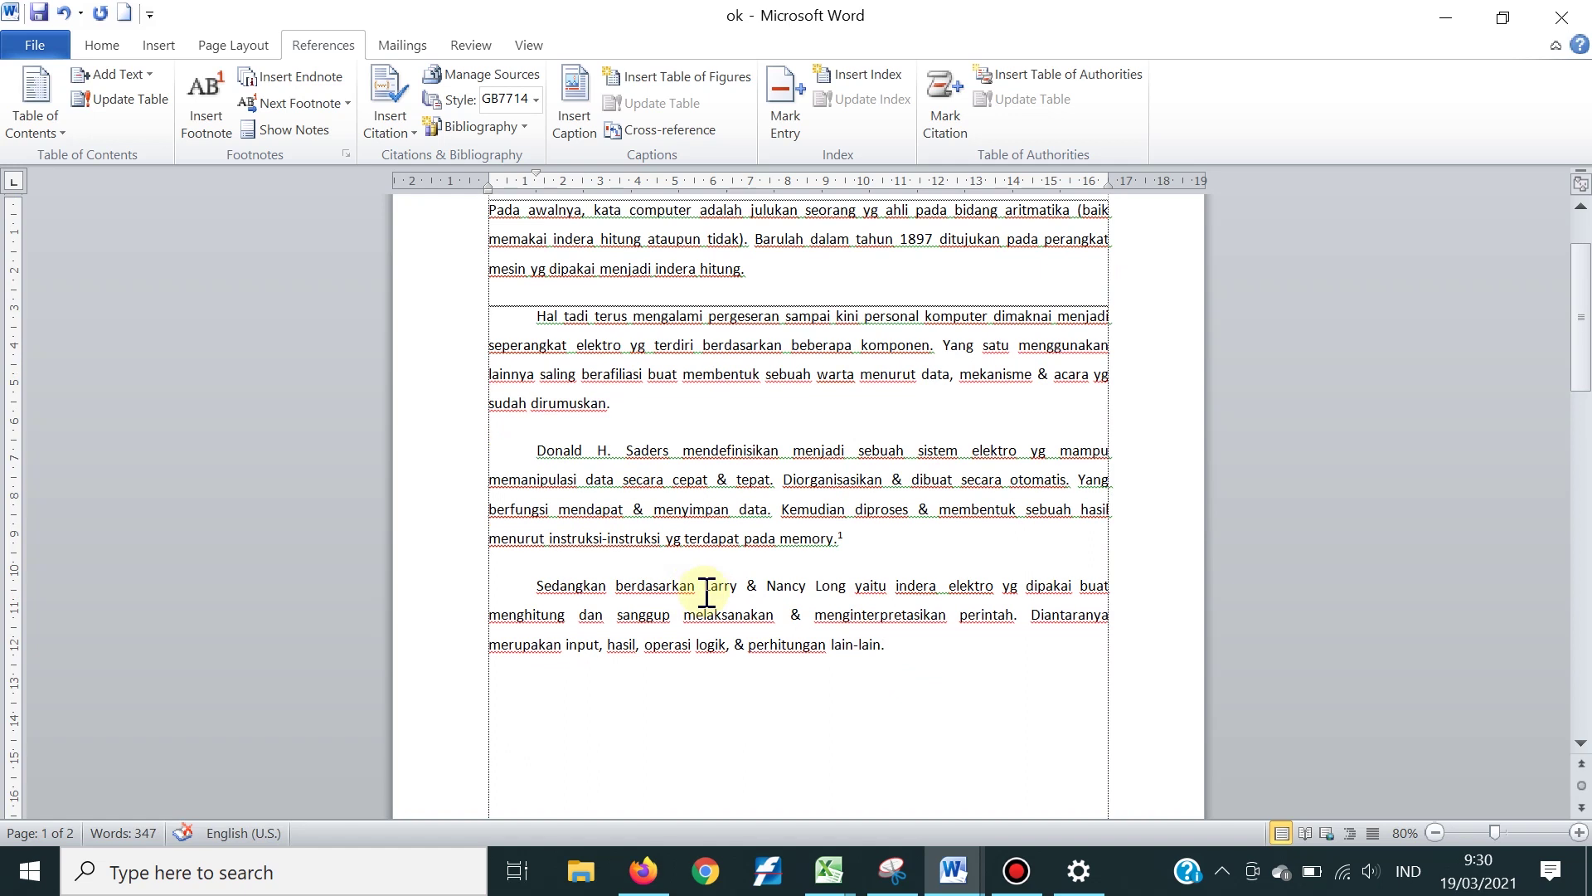
click(885, 645)
click(221, 116)
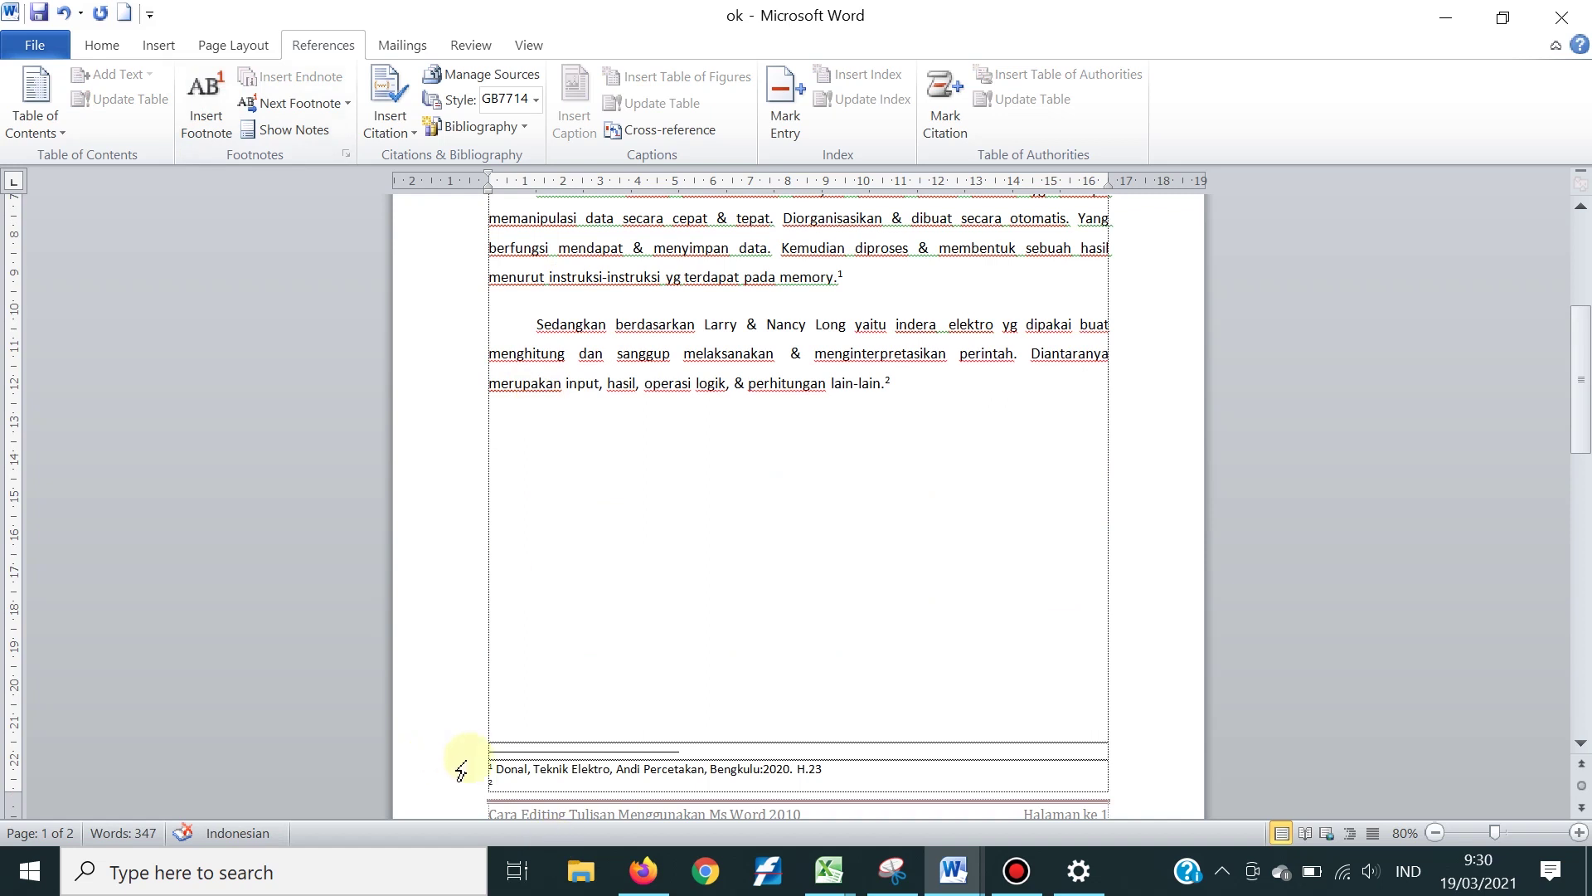
Fill in the second footnote with the authors' names from its paragraph, followed by "Media, Jakarta: 2021.43"
scroll(669, 605, up, 3)
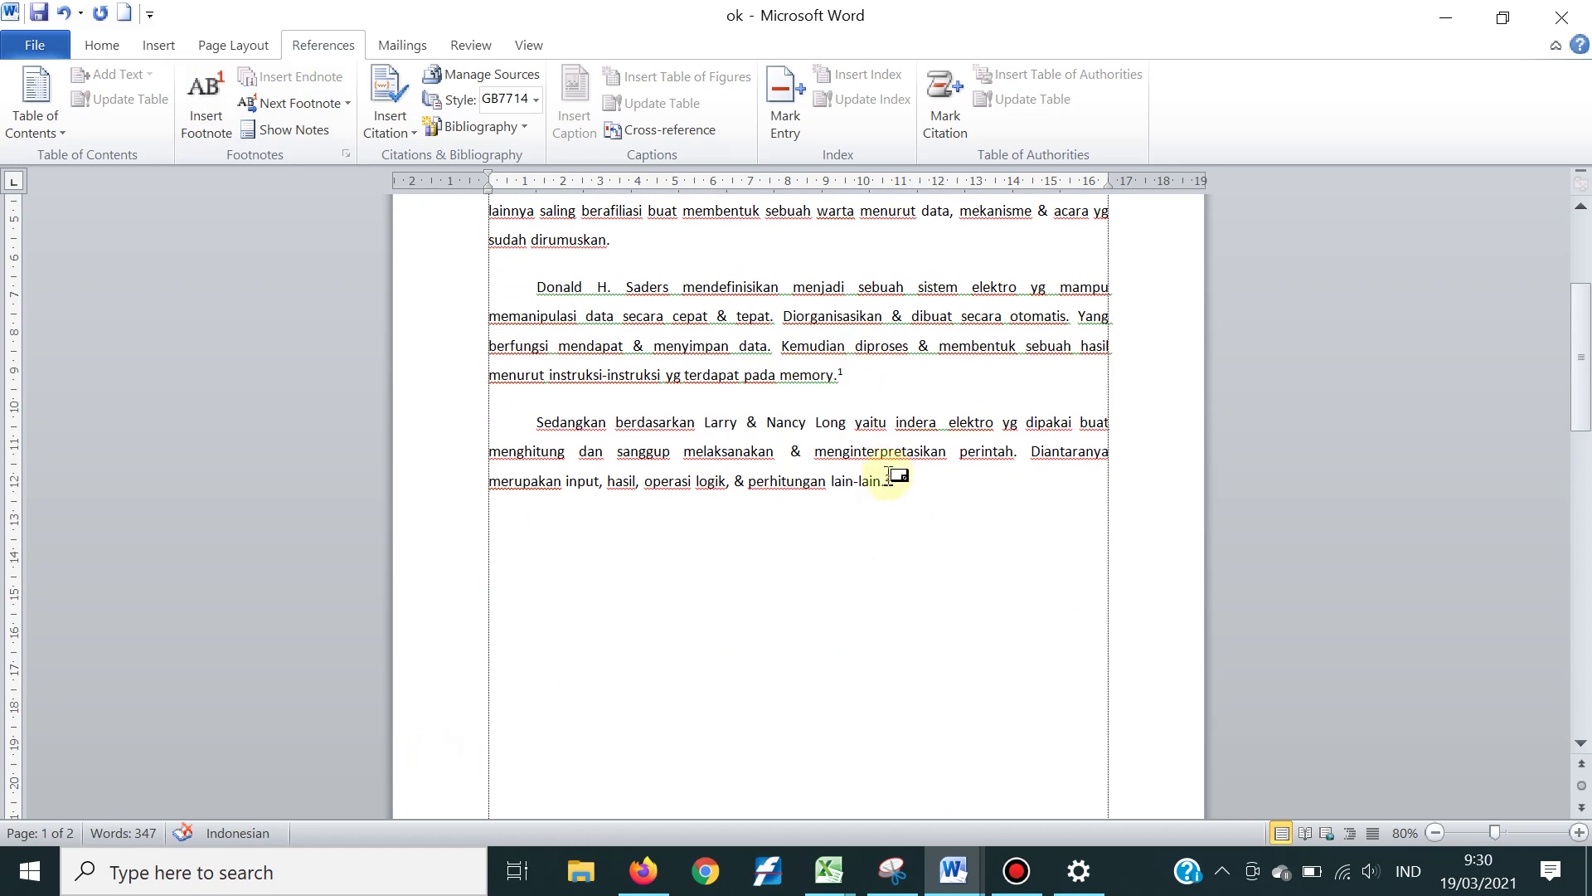
drag(891, 454, 895, 485)
drag(712, 421, 805, 427)
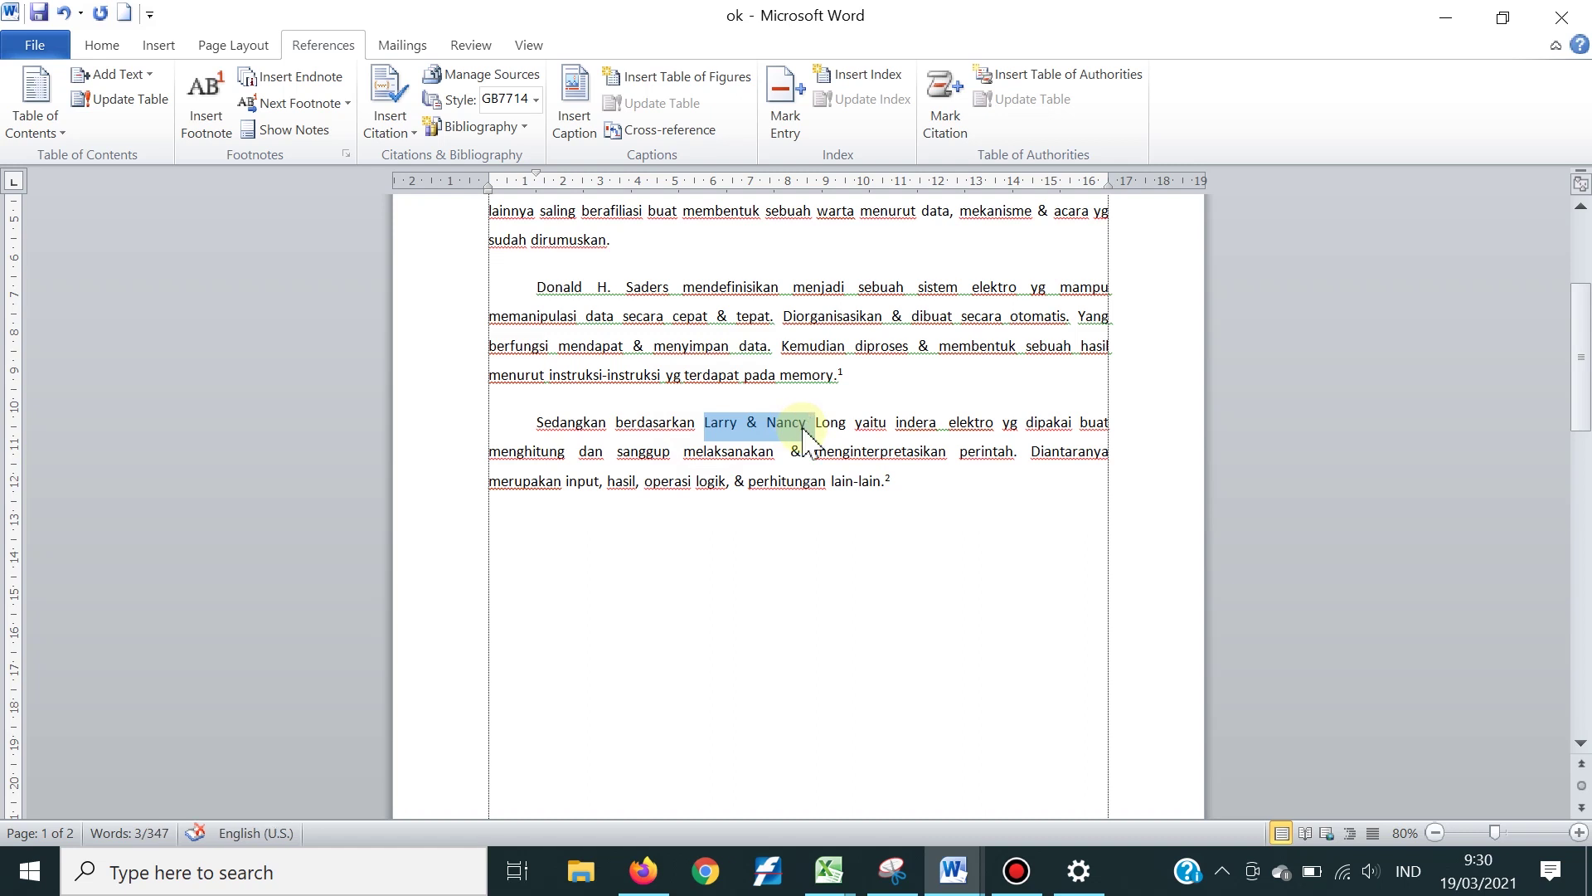
click(826, 561)
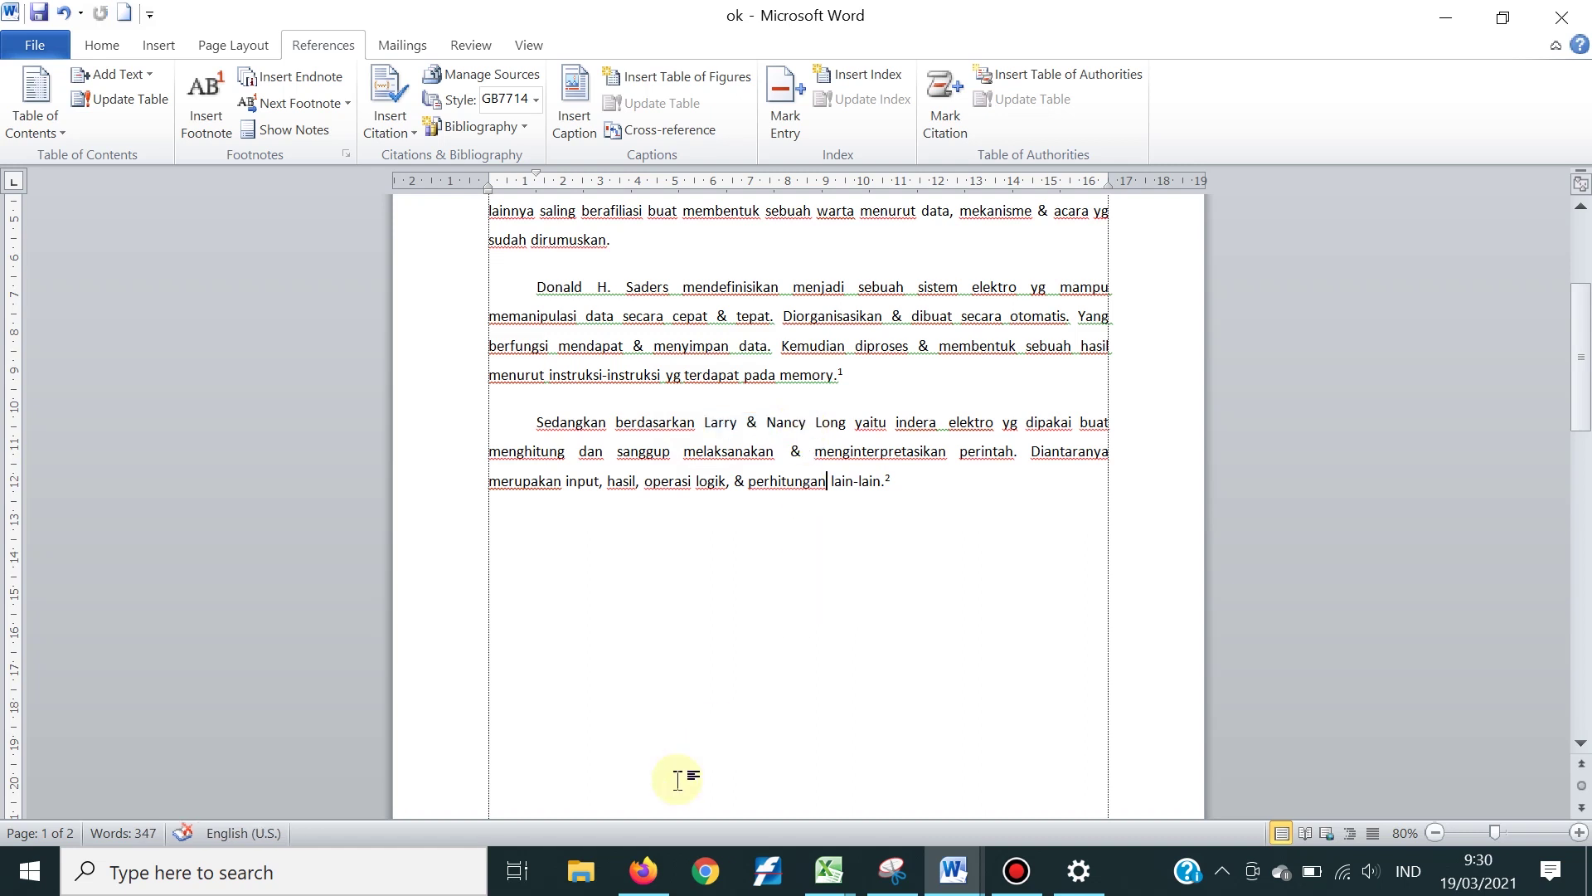
scroll(680, 771, down, 2)
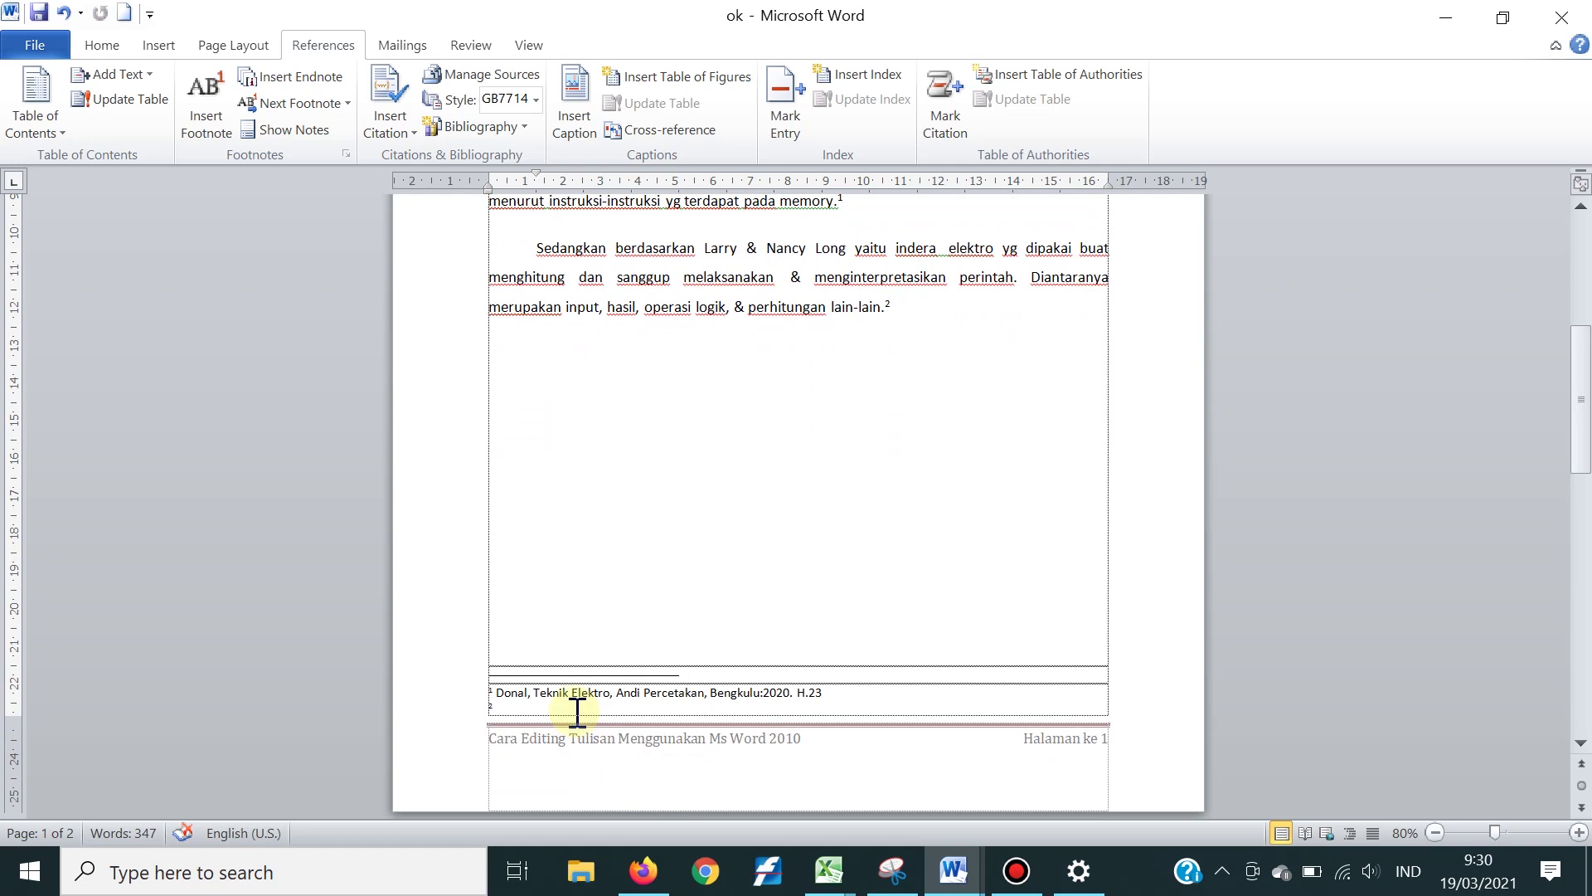
text(Lar)
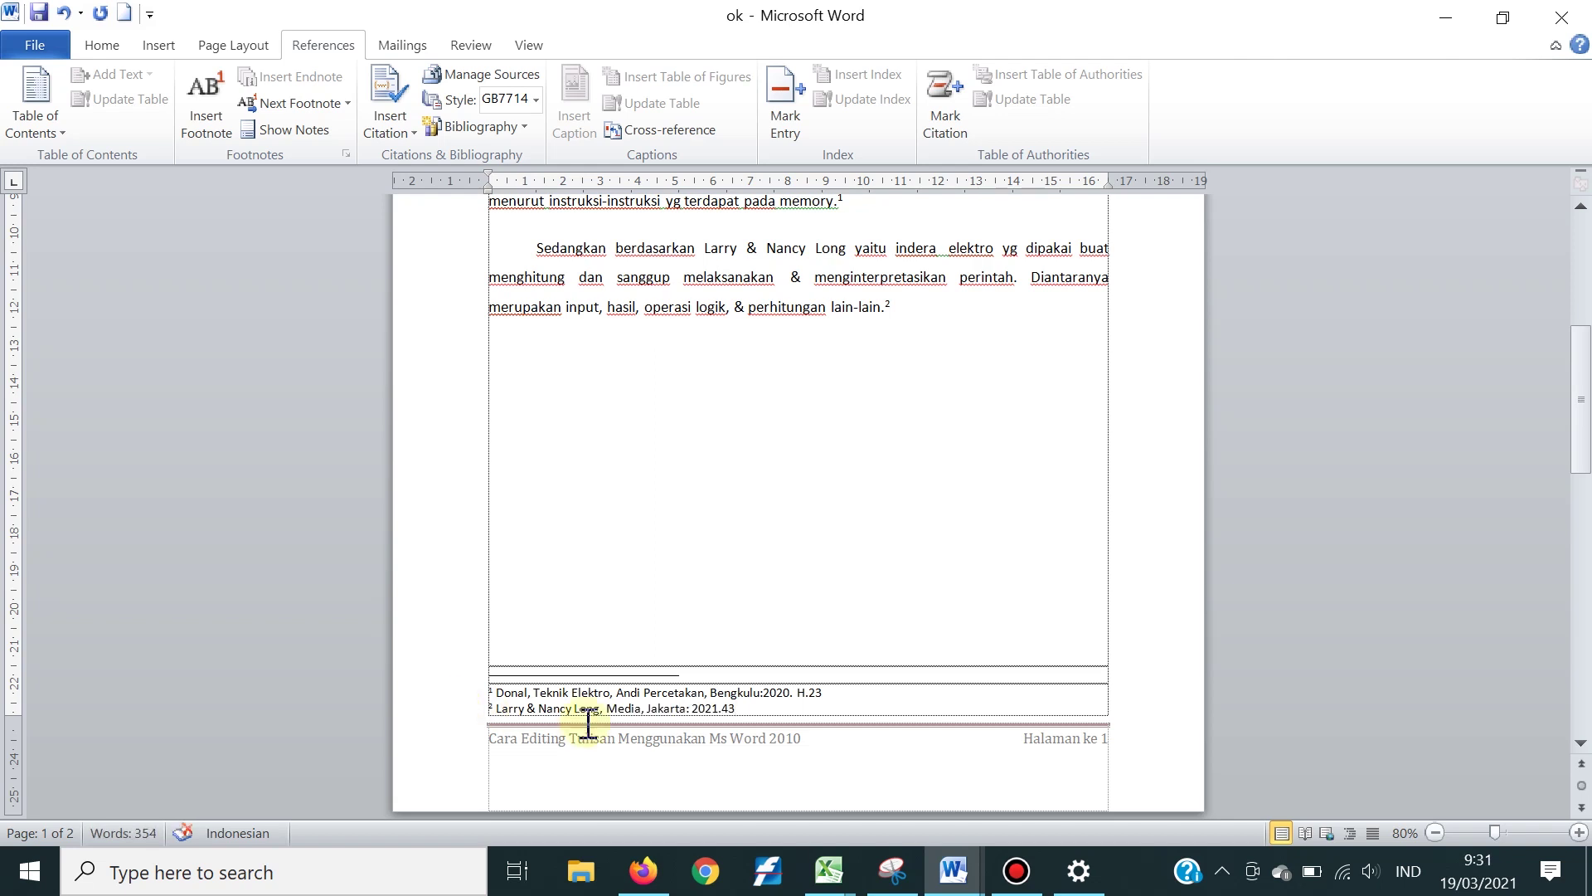
Add the title "Pengeritian Elketro," to the second footnote, between the authors' names and "Media"
click(608, 709)
text(Jen)
key(BackSpace)
key(BackSpace)
key(BackSpace)
text(Pengeritia)
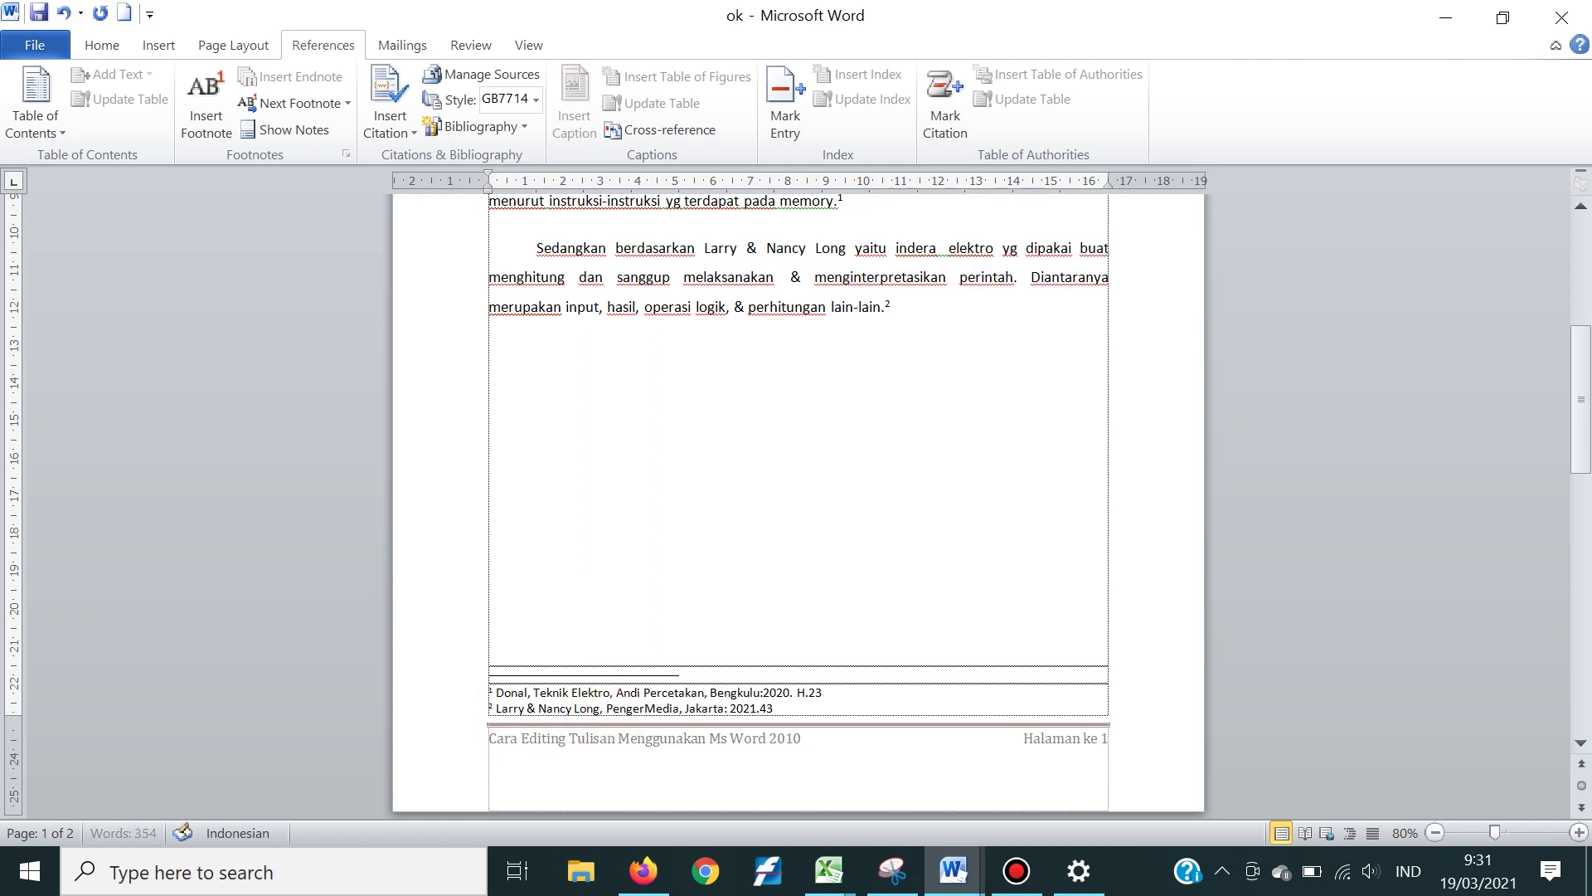
text(n Elketro,)
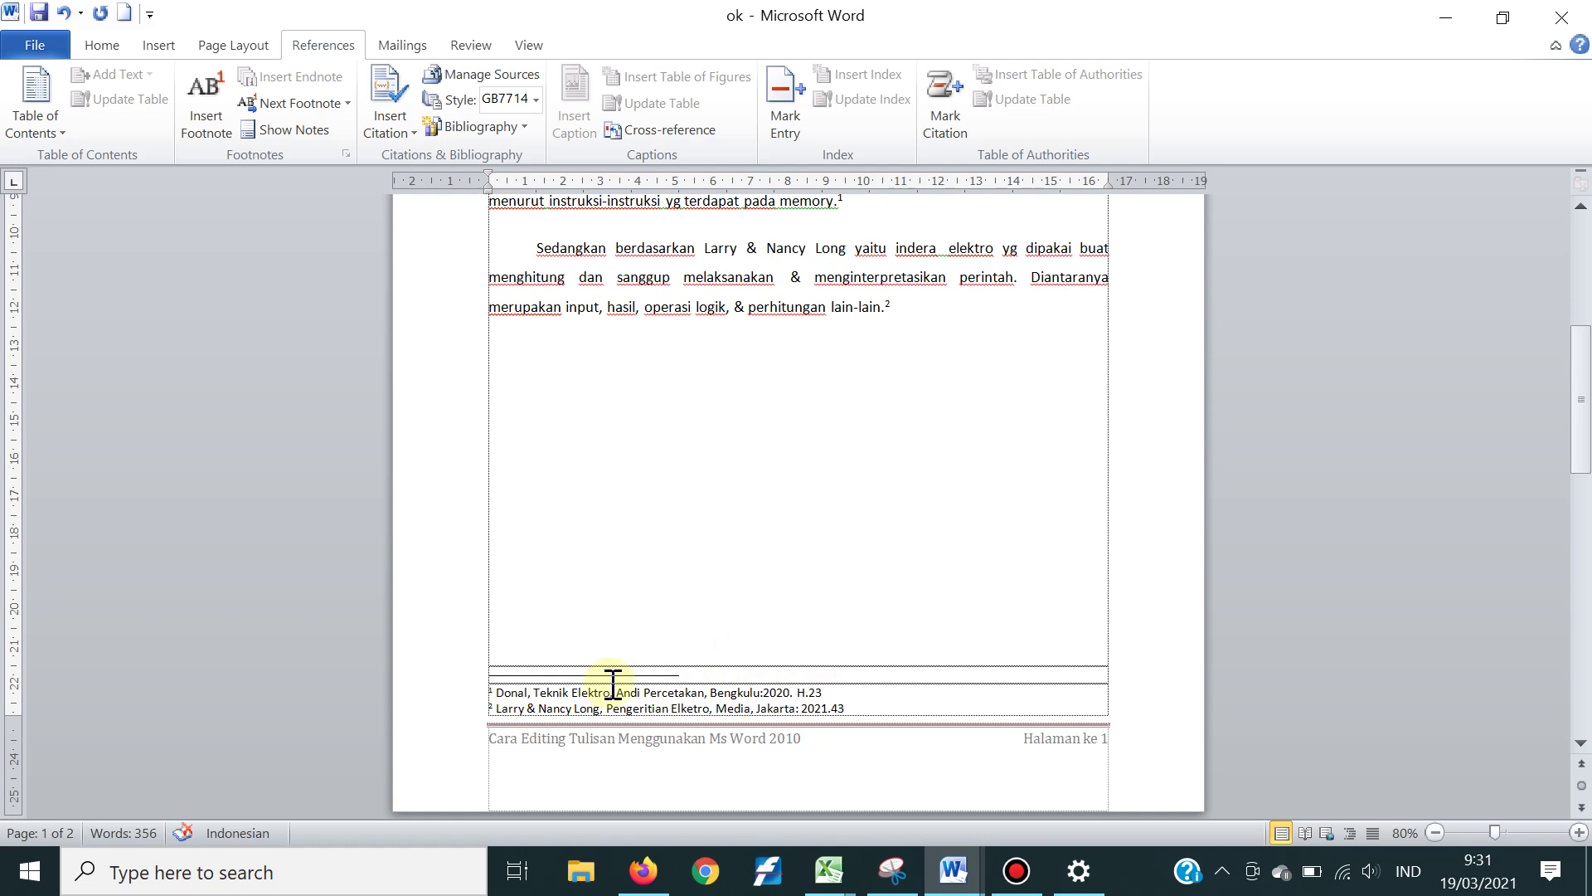
Correct the misspelled first title word in the second footnote to "Pengertian"
click(679, 531)
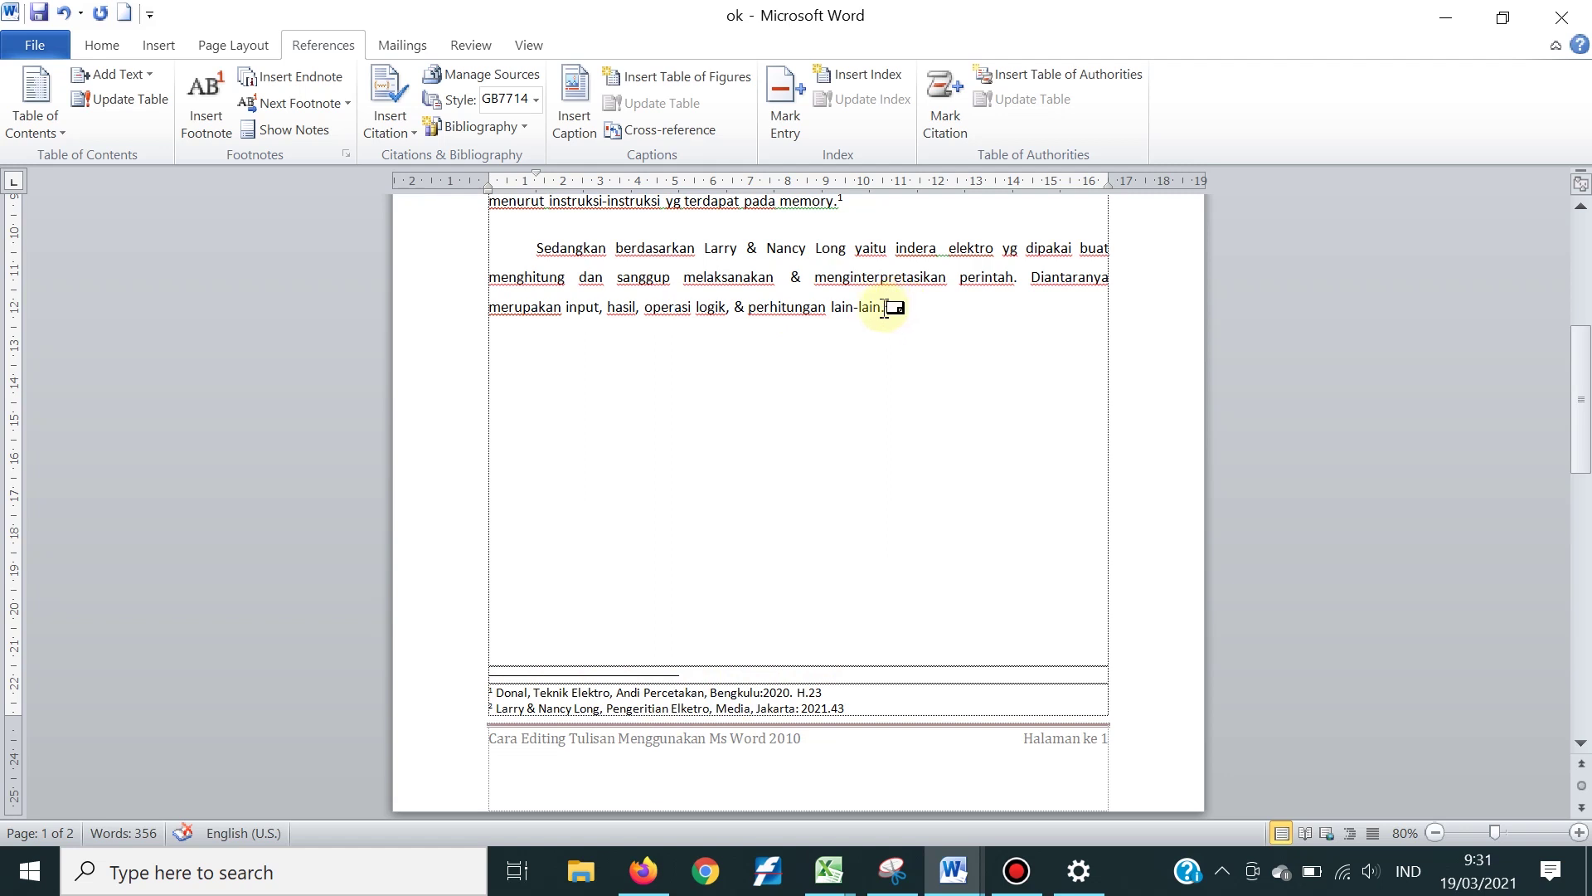
ctrl+click(886, 309)
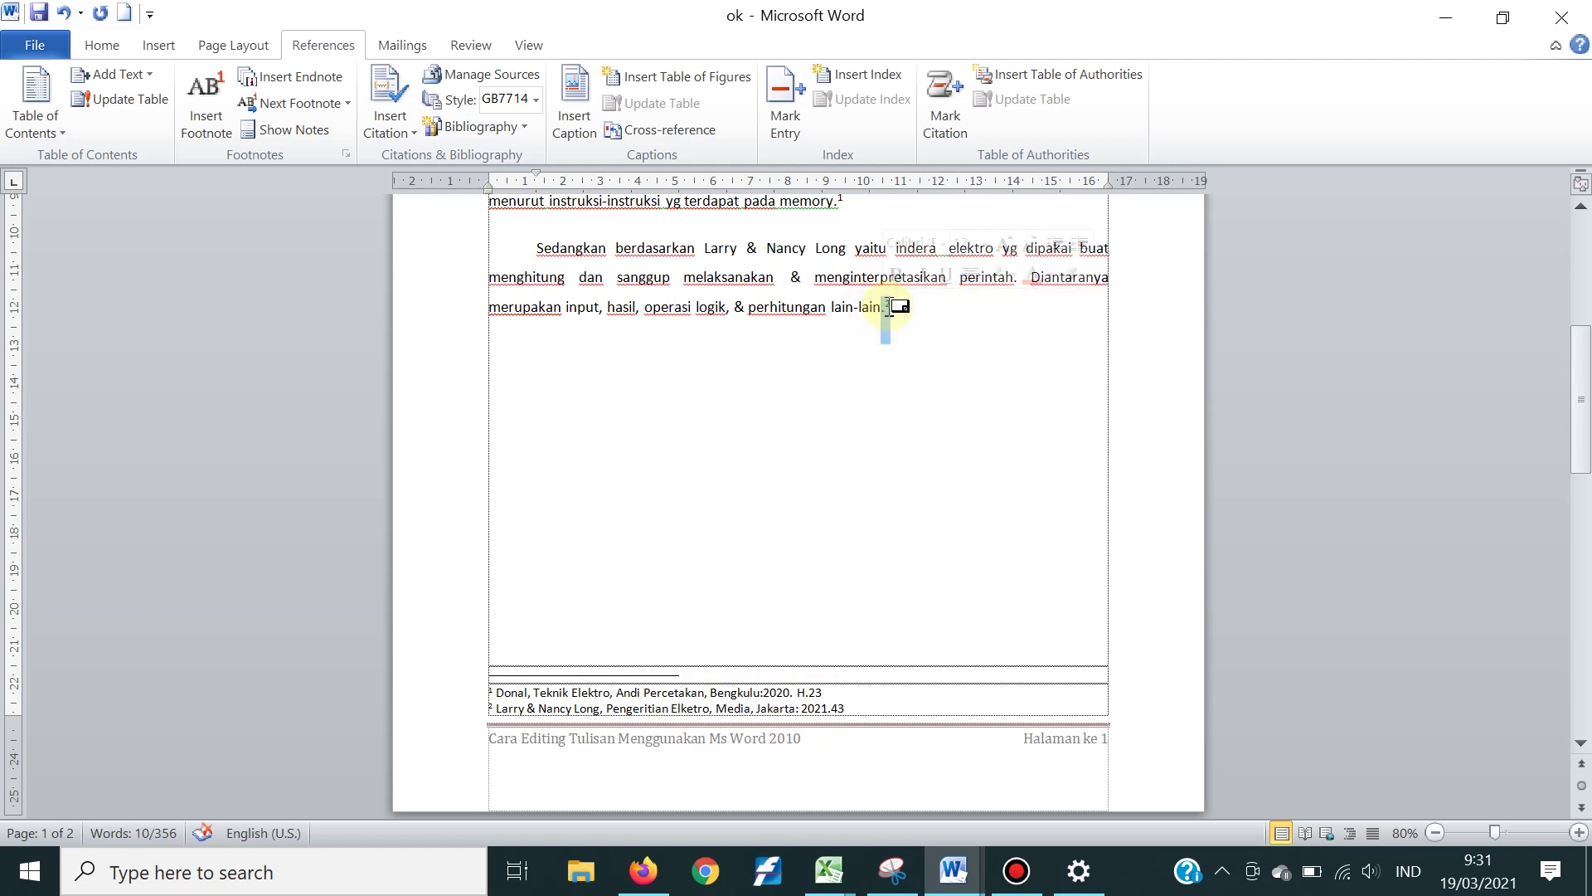
click(888, 309)
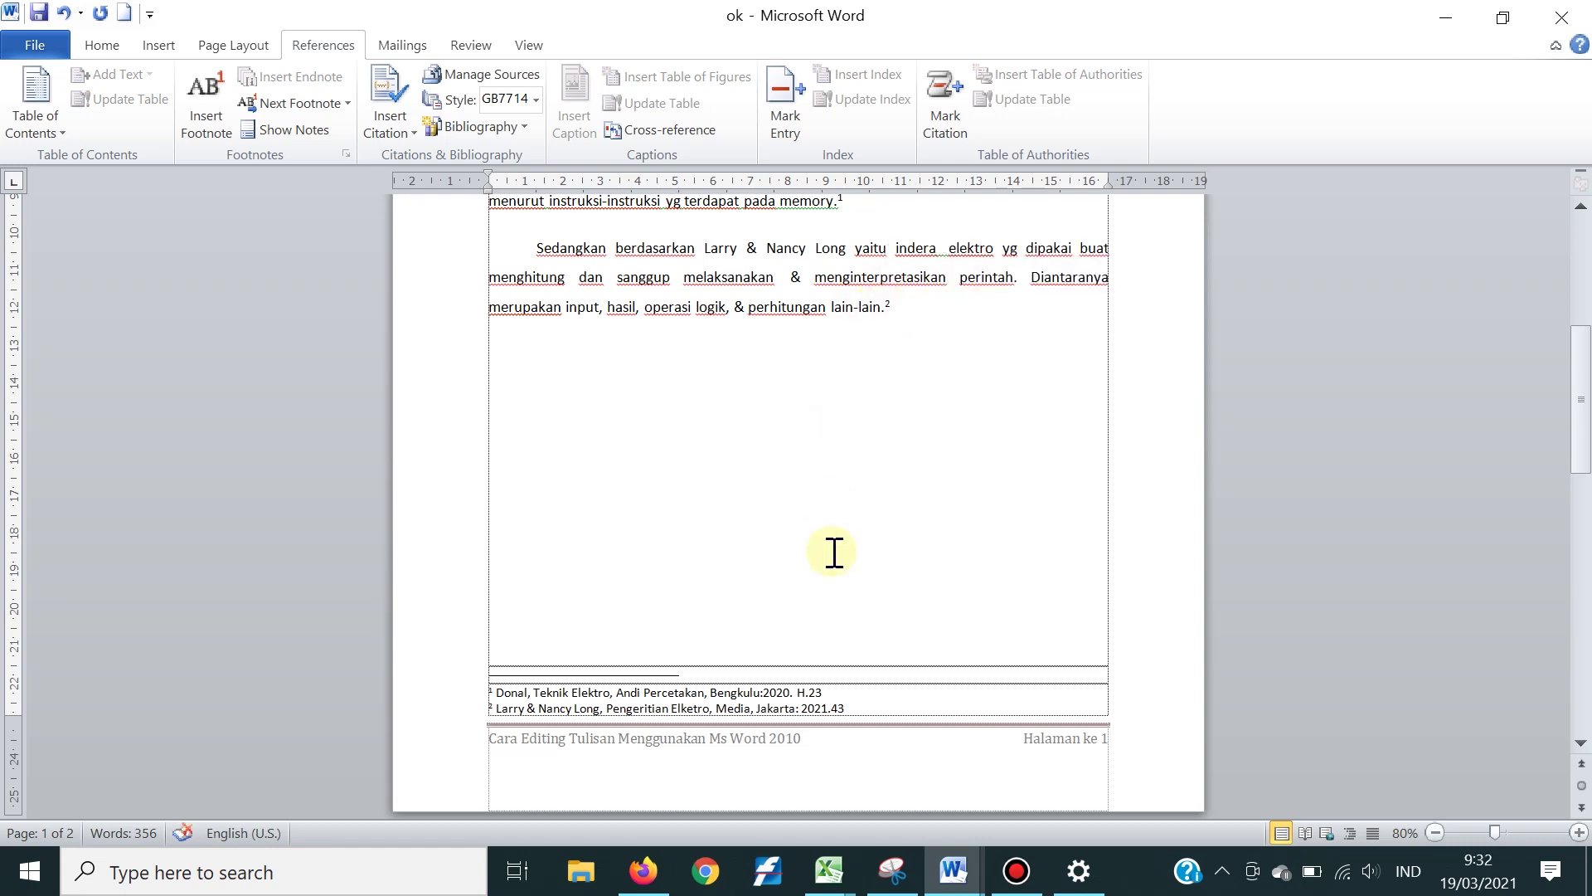
click(649, 704)
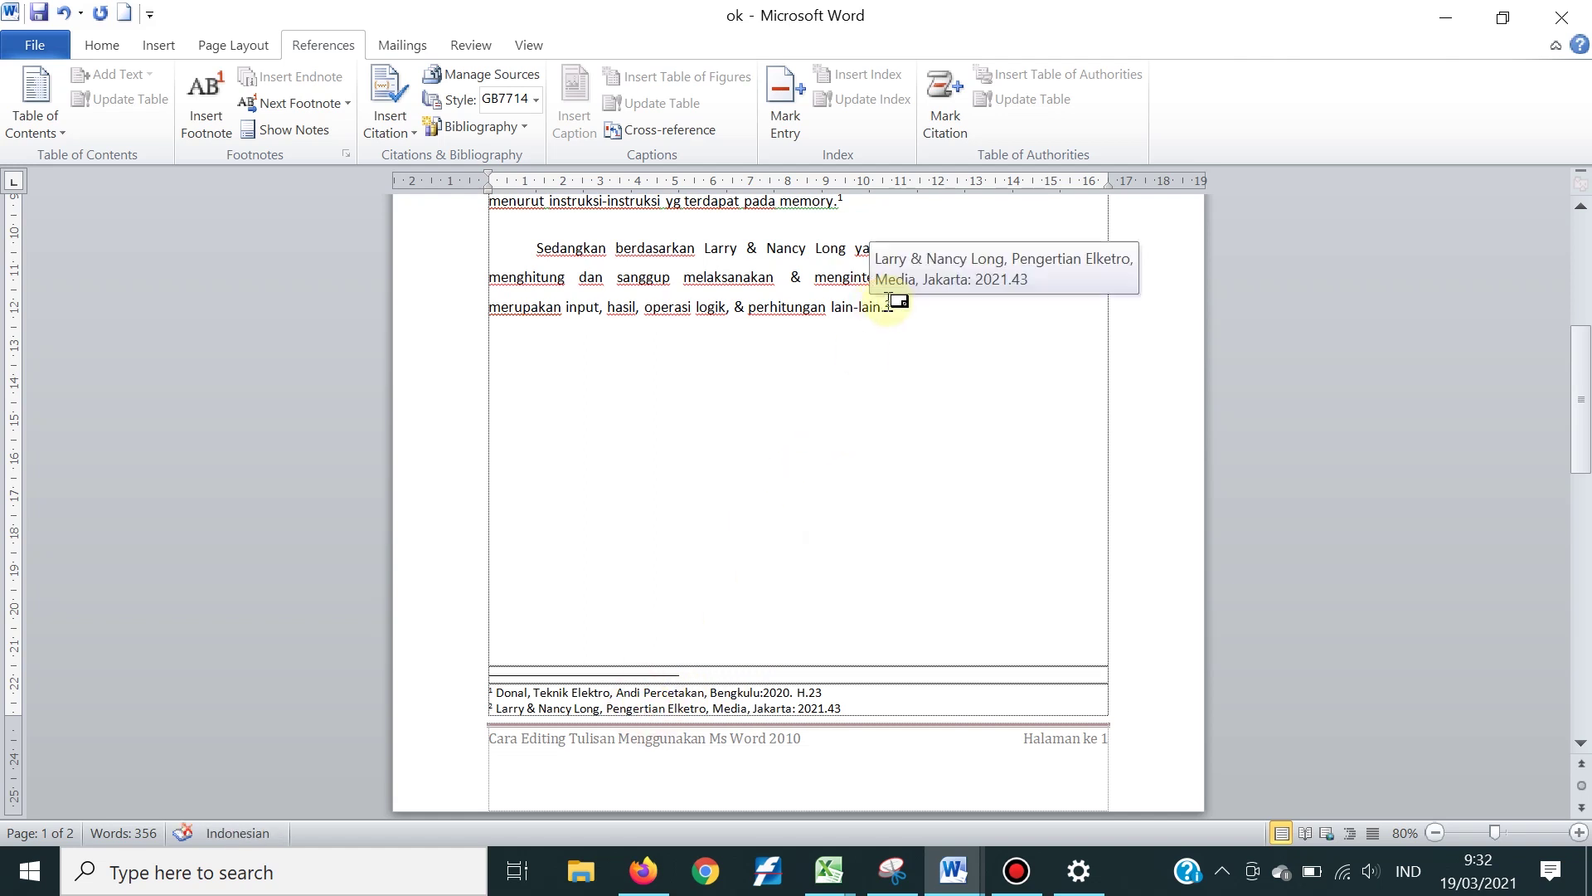
scroll(850, 339, up, 1)
scroll(850, 338, up, 1)
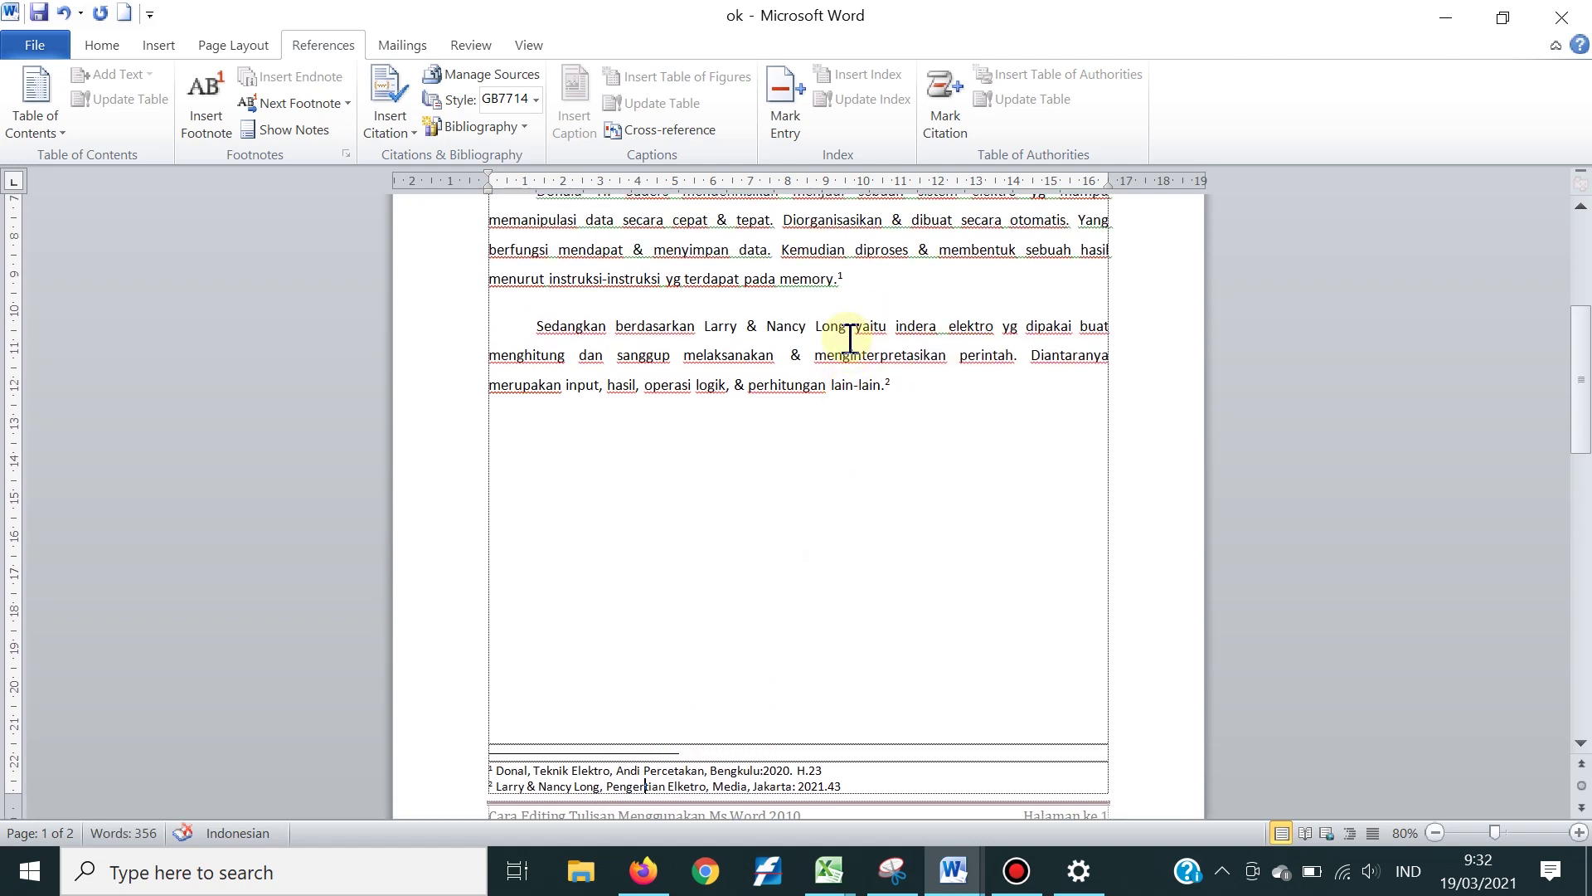
mouse_move(843, 278)
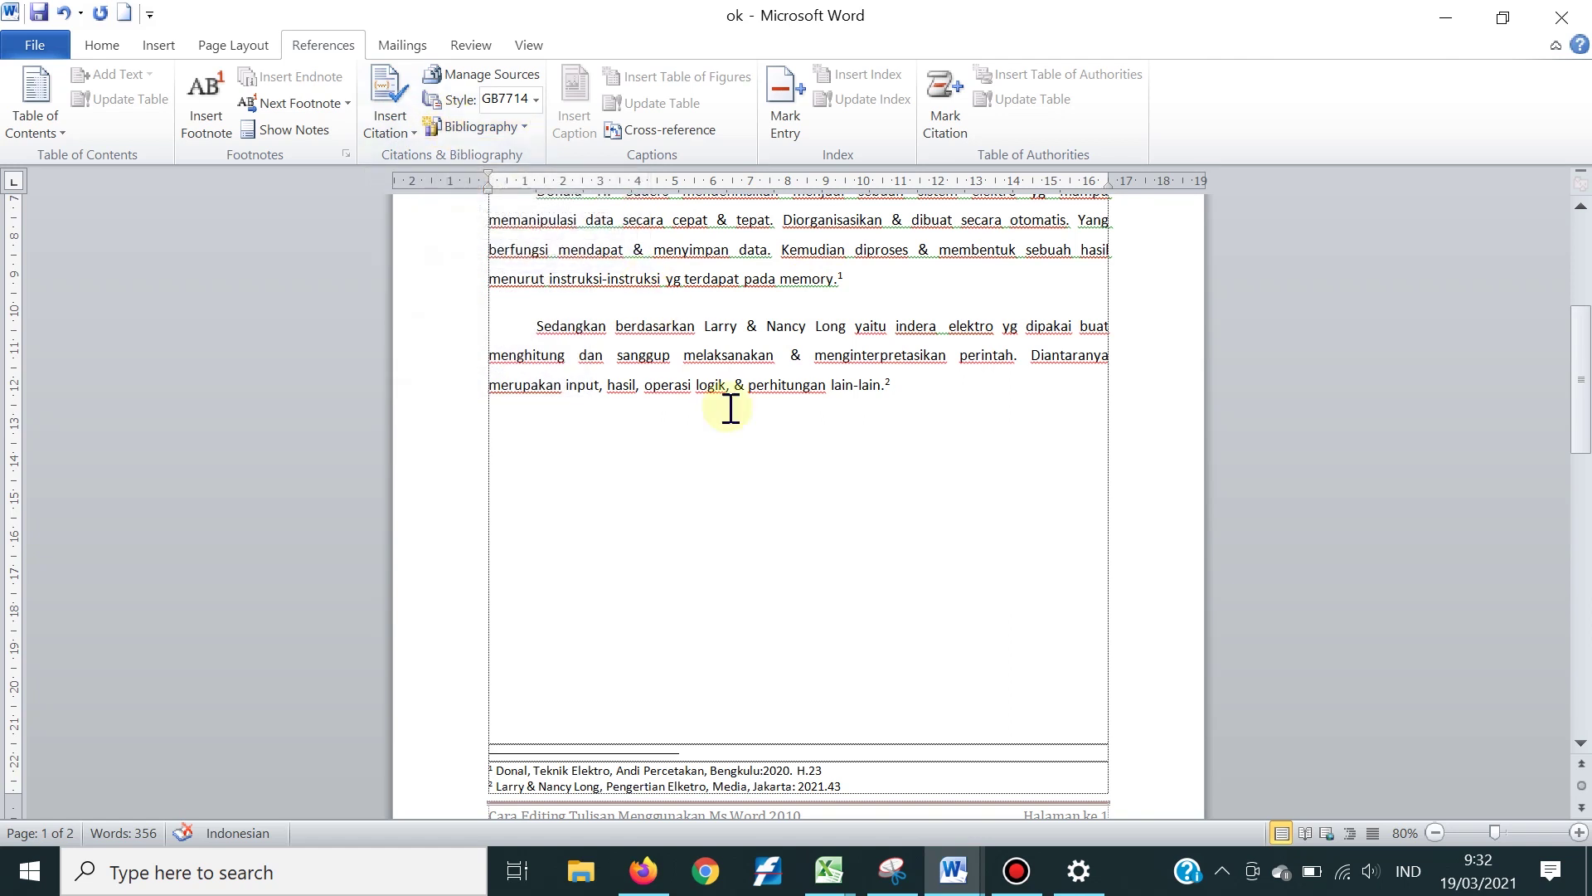
scroll(729, 404, up, 1)
scroll(729, 407, down, 3)
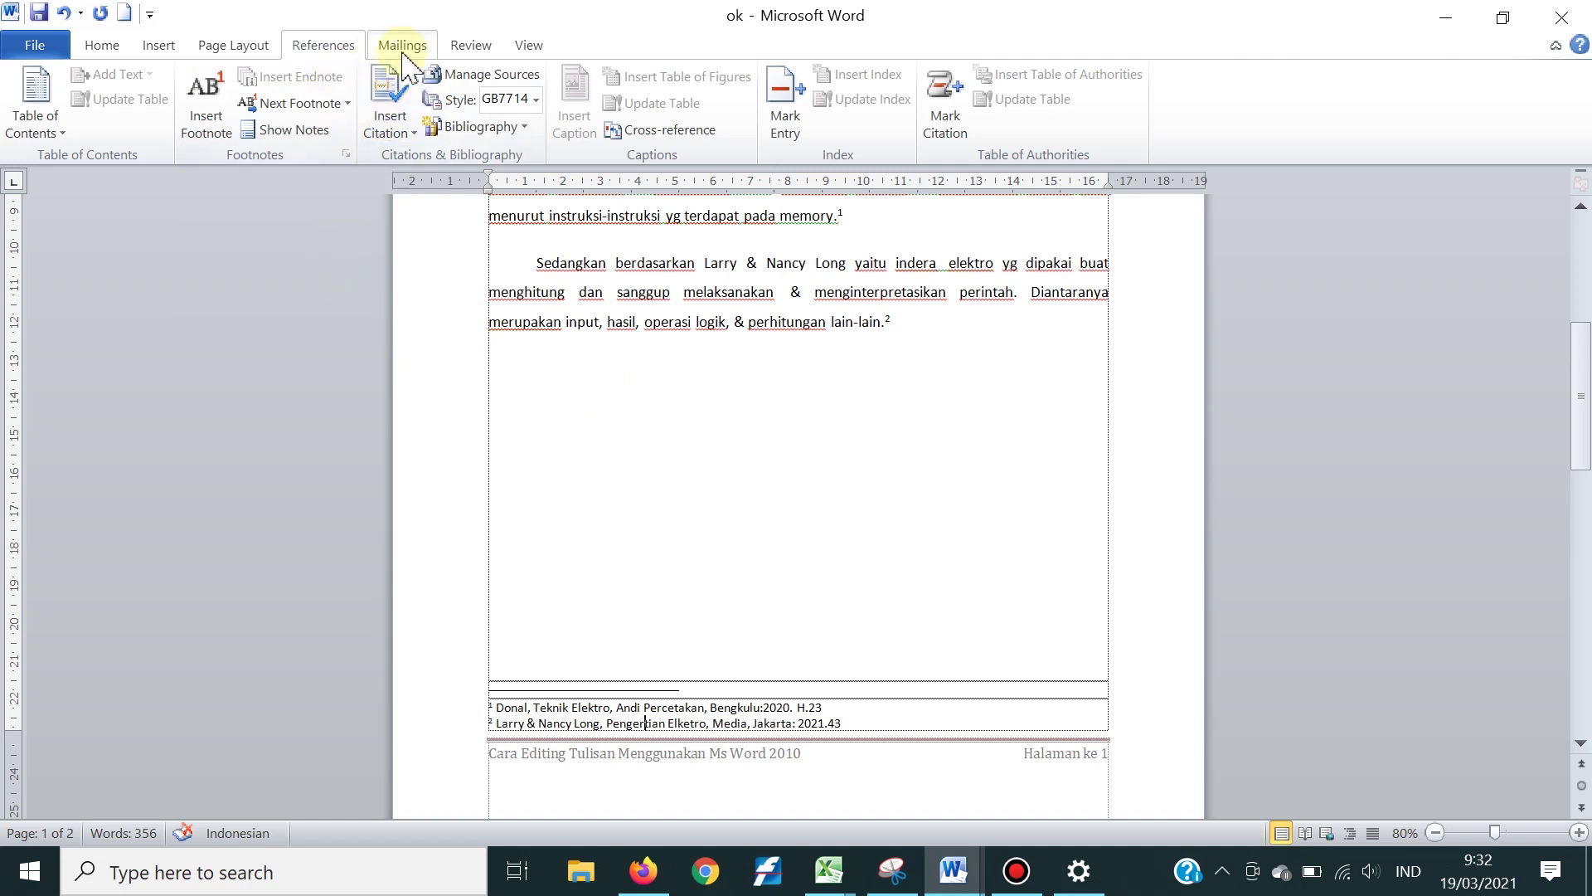
click(469, 48)
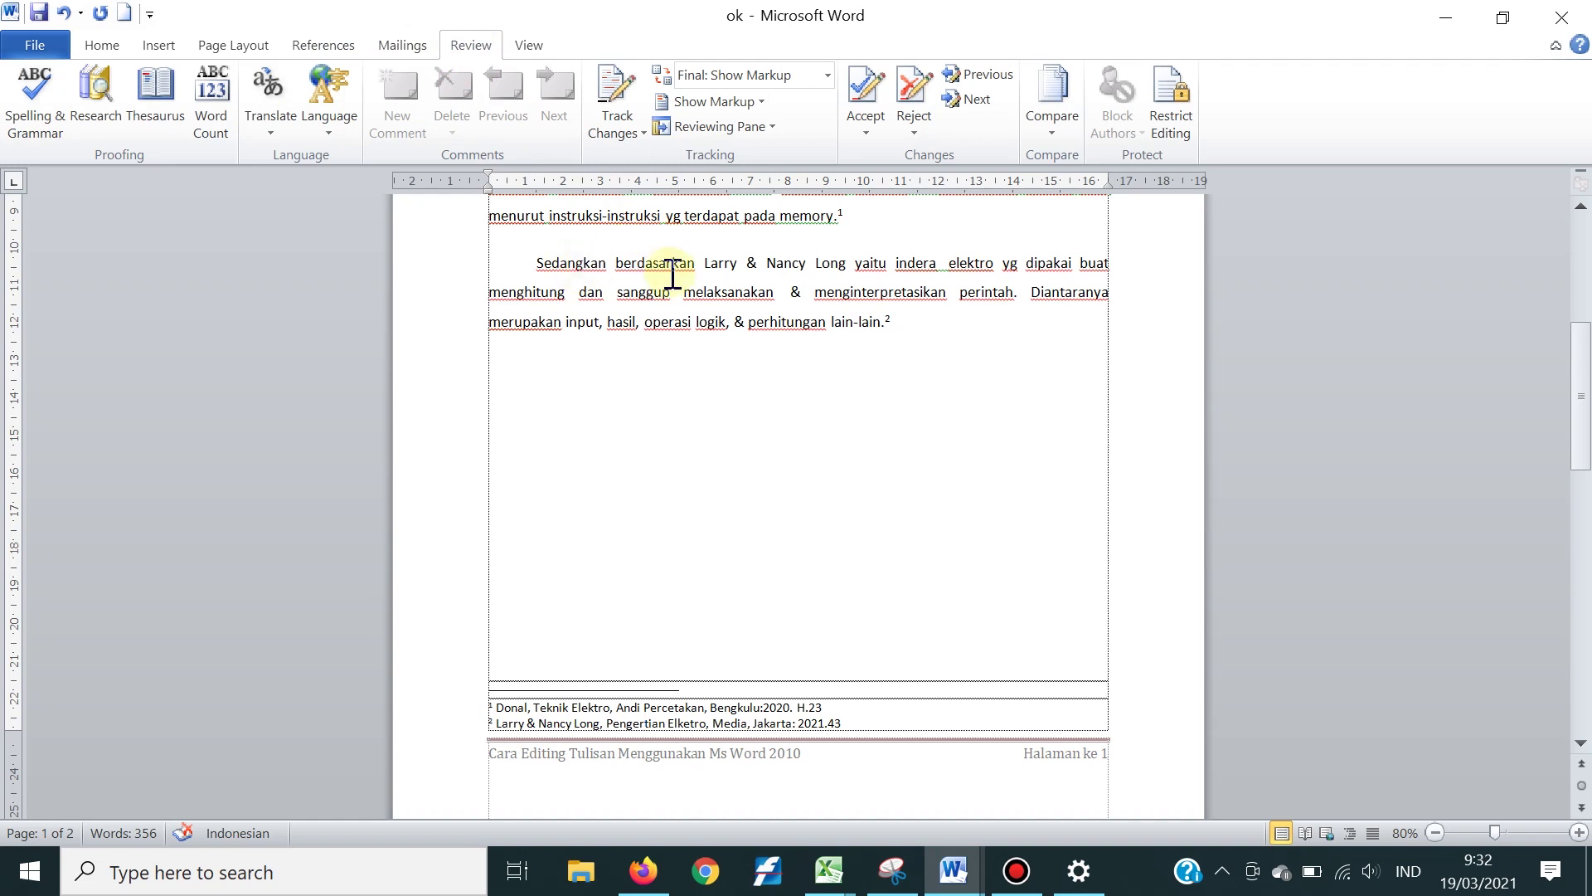
Add the comment "Atur awal paragraph," to the first sentence of the opening paragraph
scroll(828, 332, up, 5)
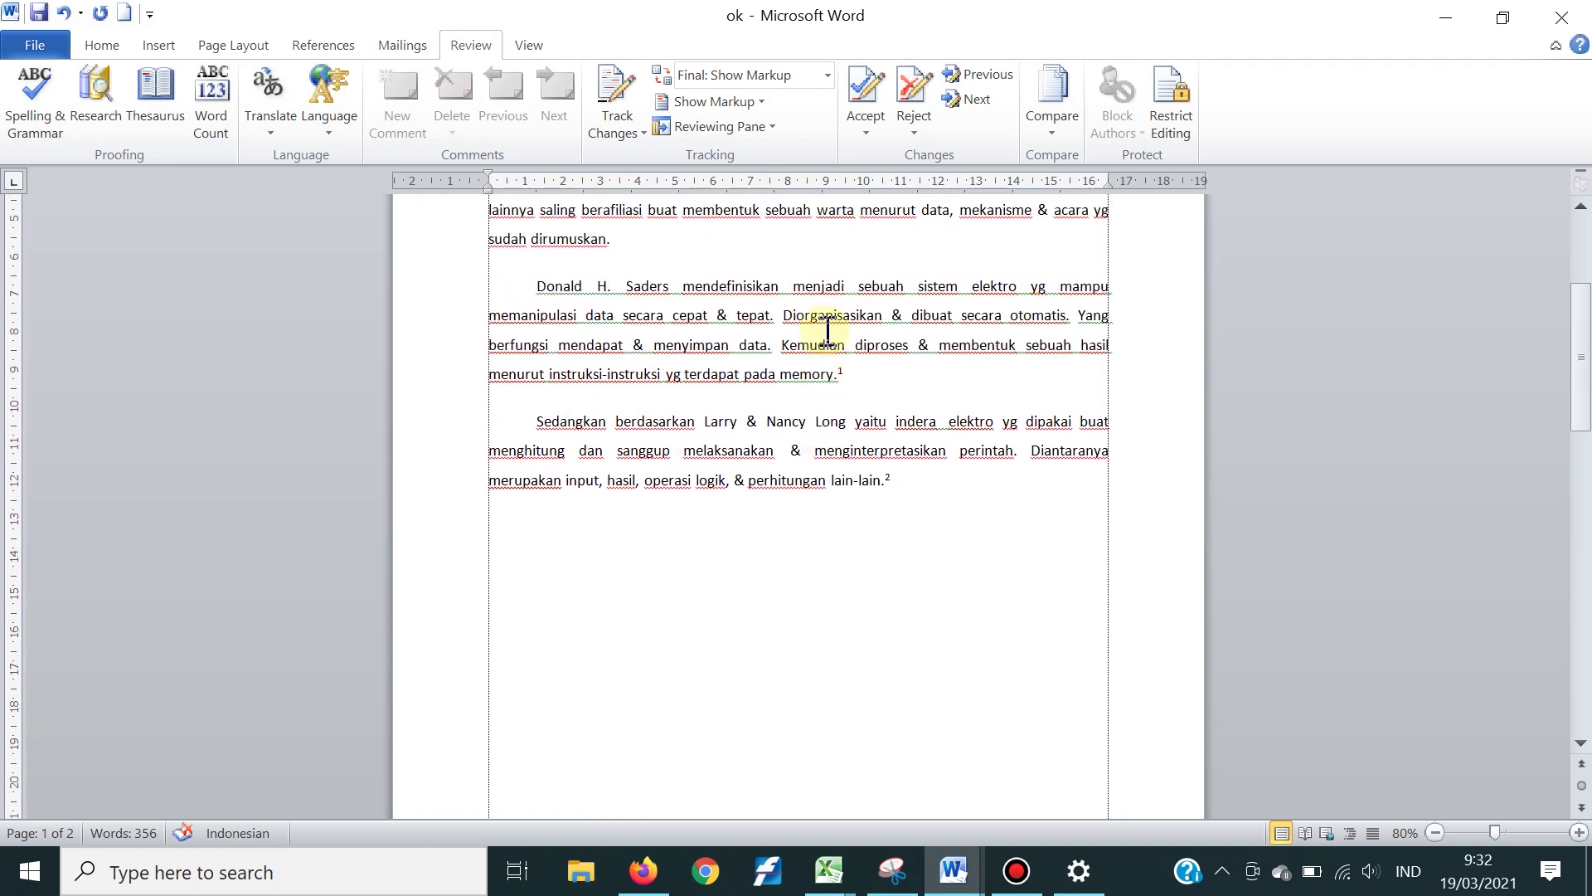
scroll(827, 332, up, 3)
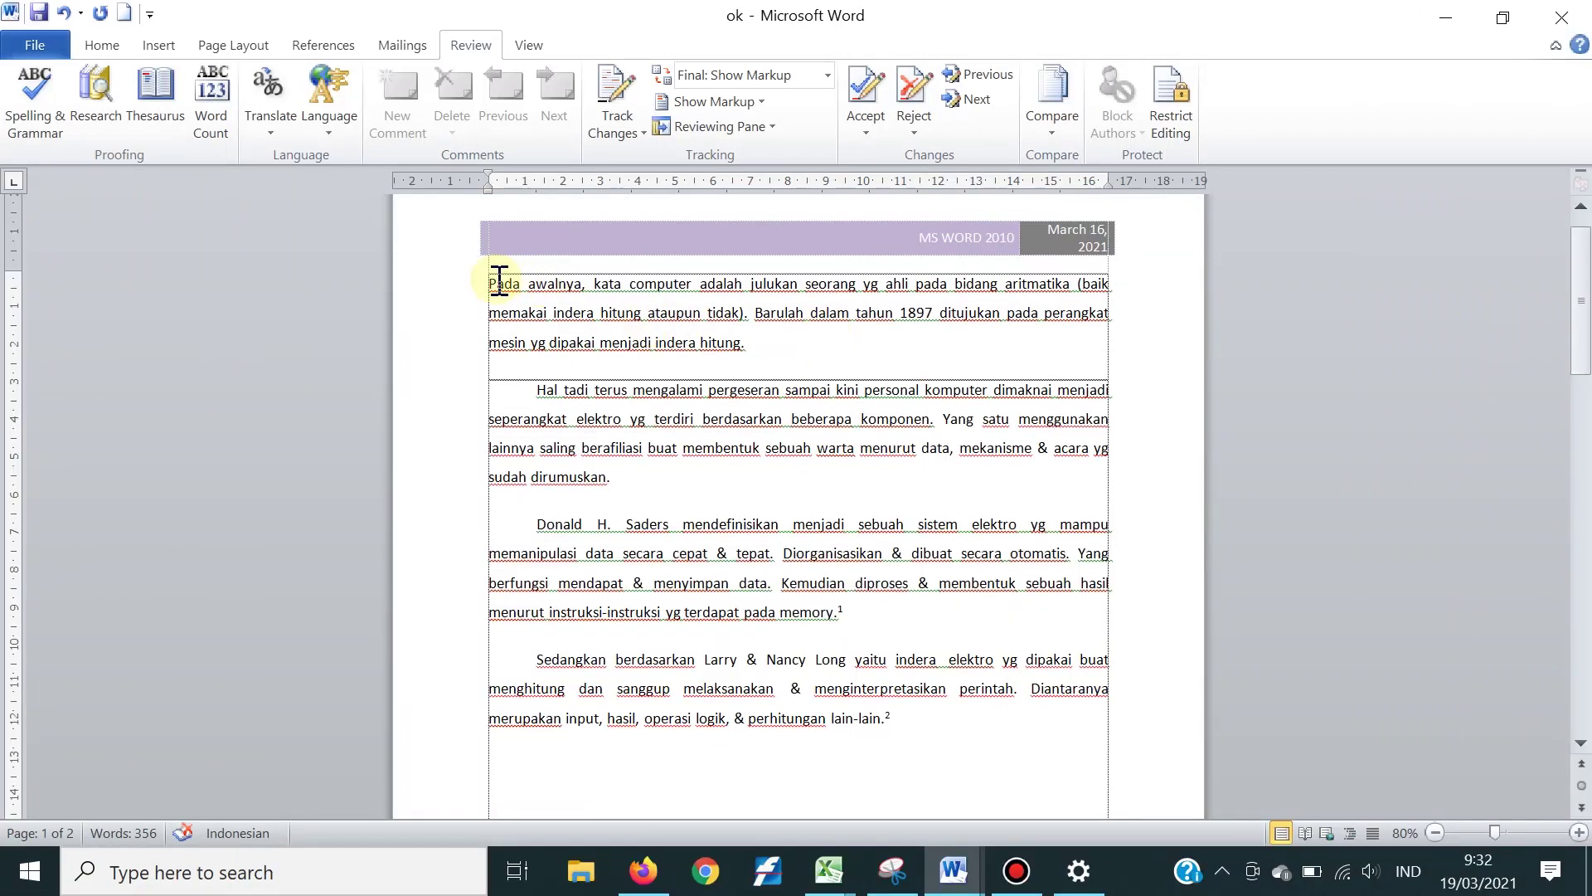
drag(491, 282, 749, 315)
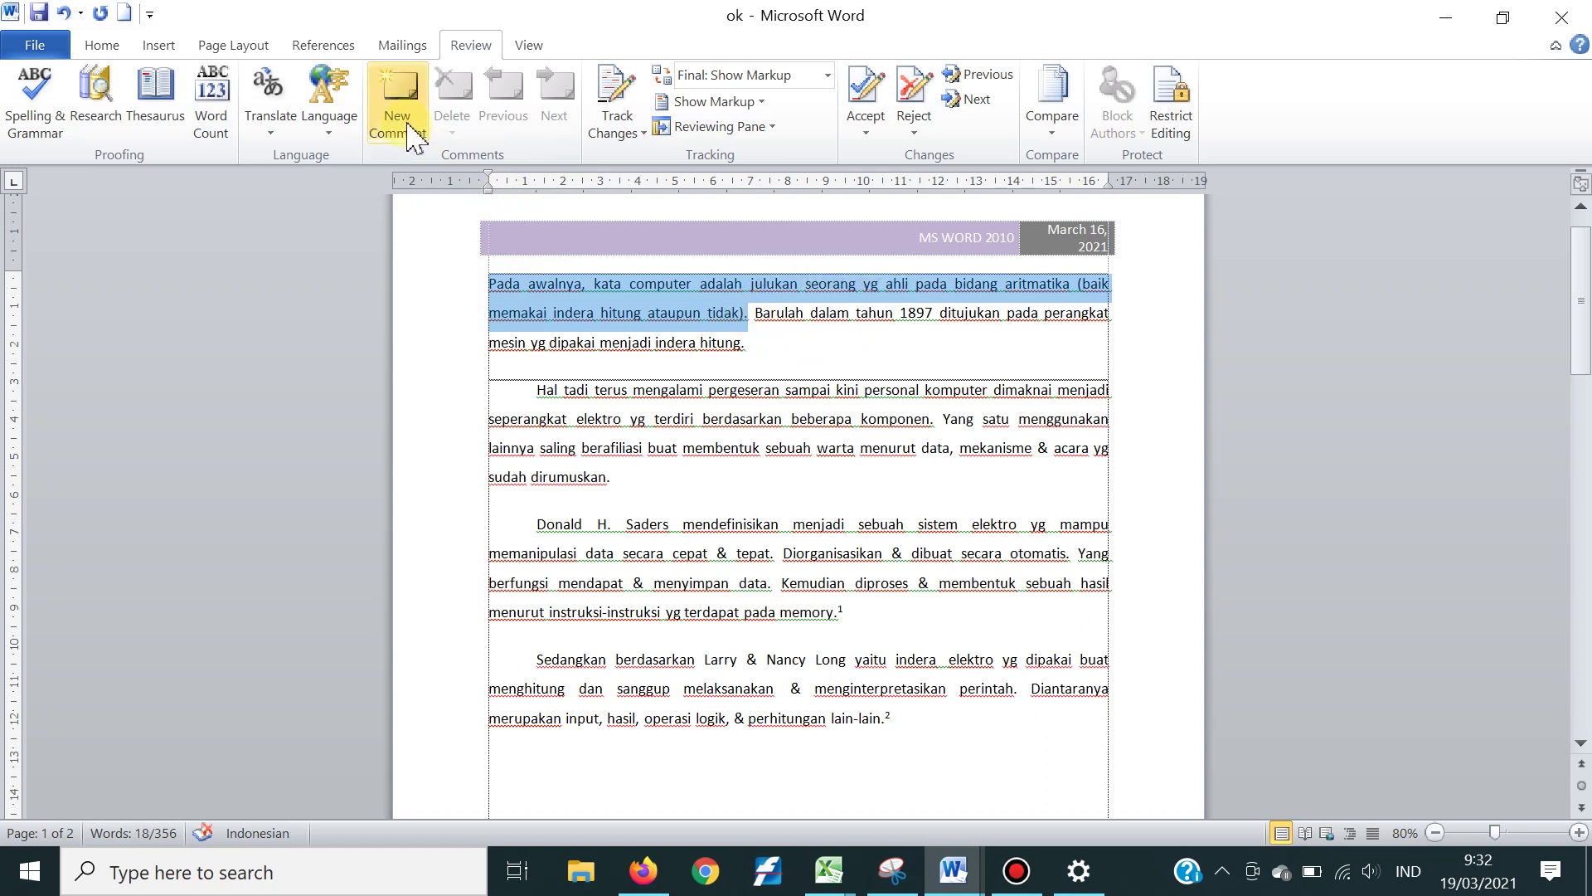
click(395, 92)
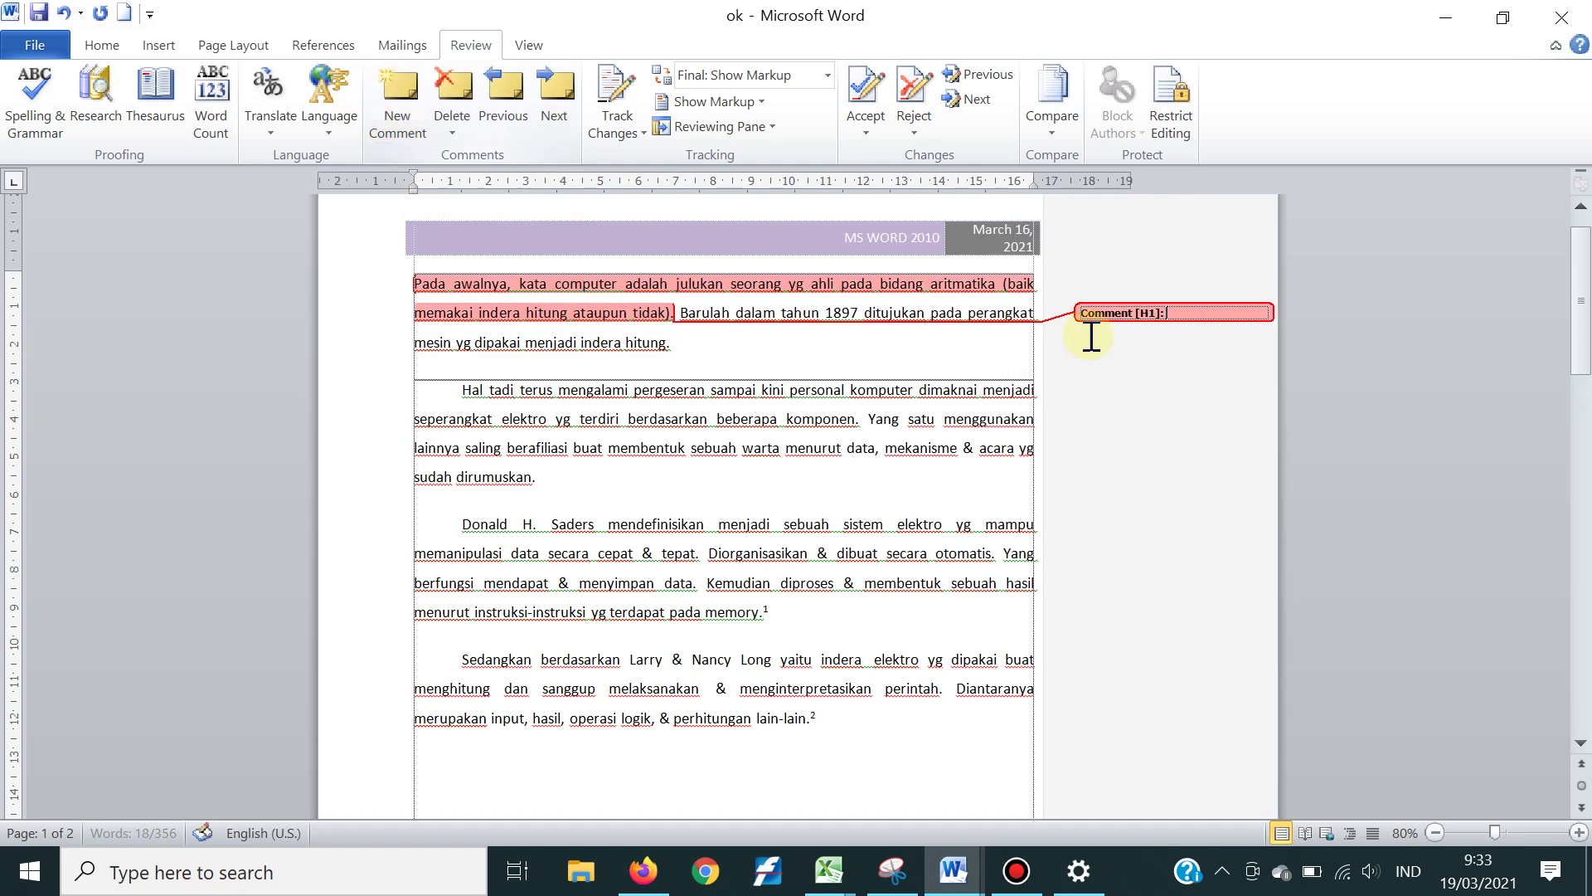
click(939, 316)
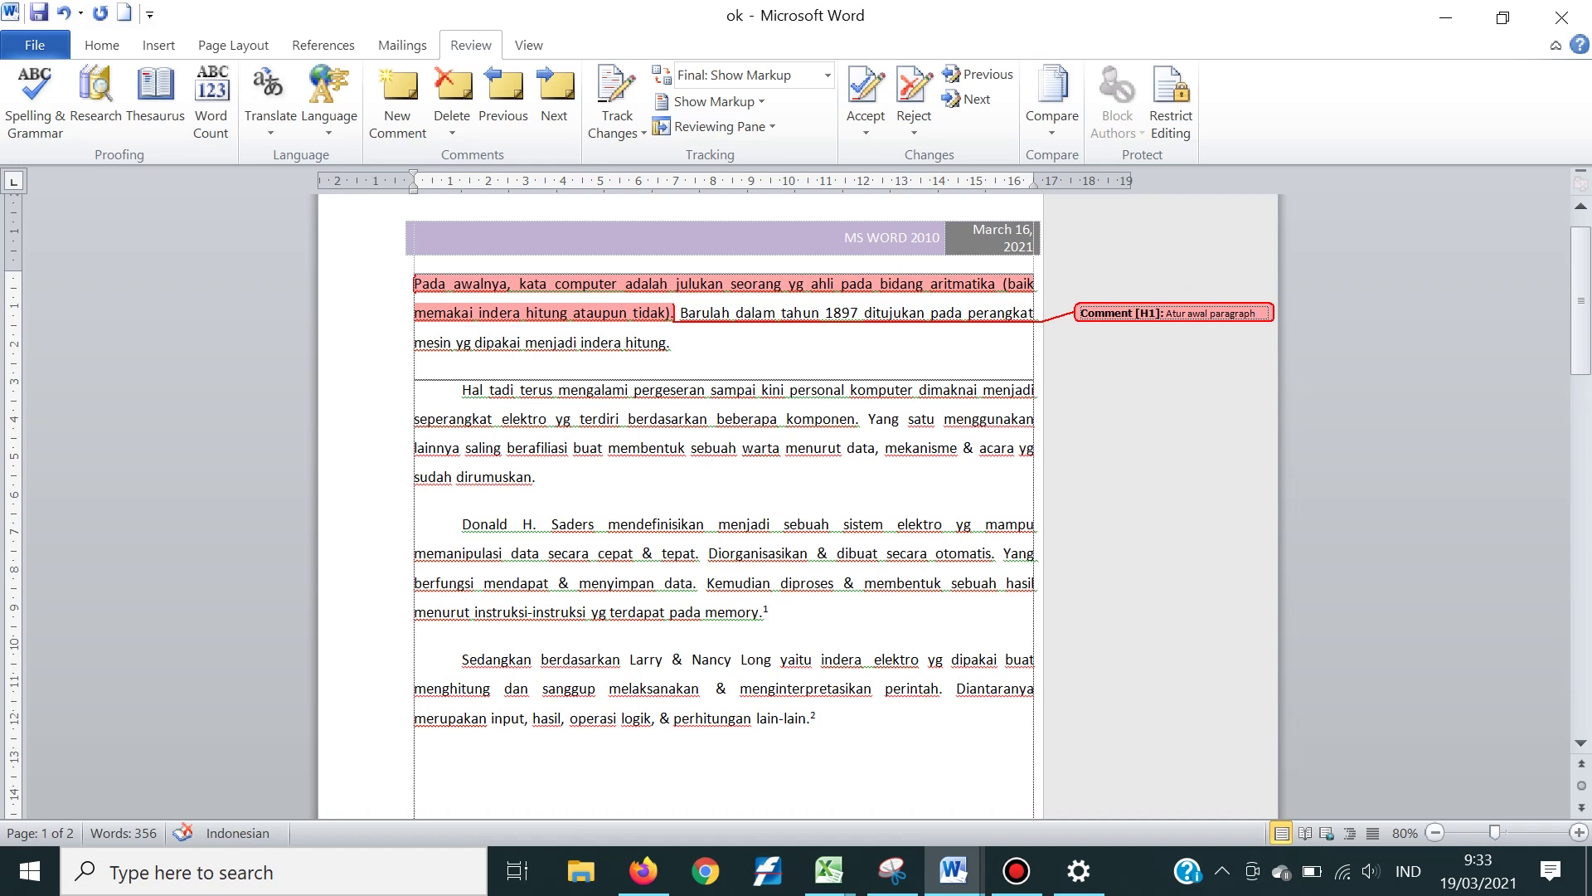
text(ta)
click(654, 493)
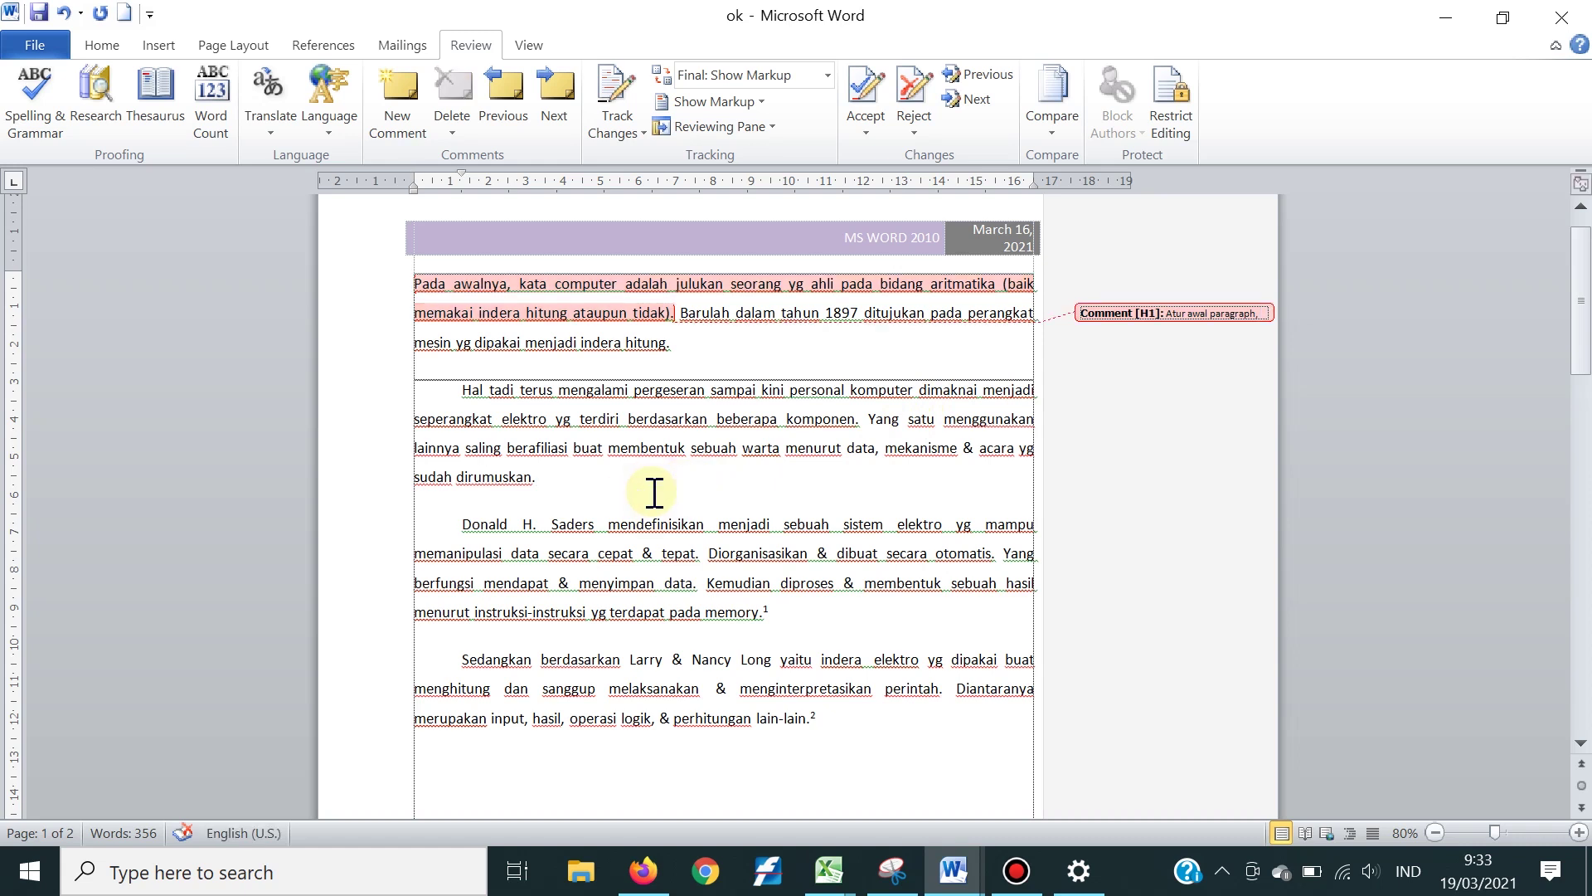
Comment on the author's name plus "personal" in page 2's first line with "Tambahkan referensi menjadi footnote"
scroll(655, 493, down, 5)
scroll(654, 493, down, 8)
scroll(655, 492, down, 2)
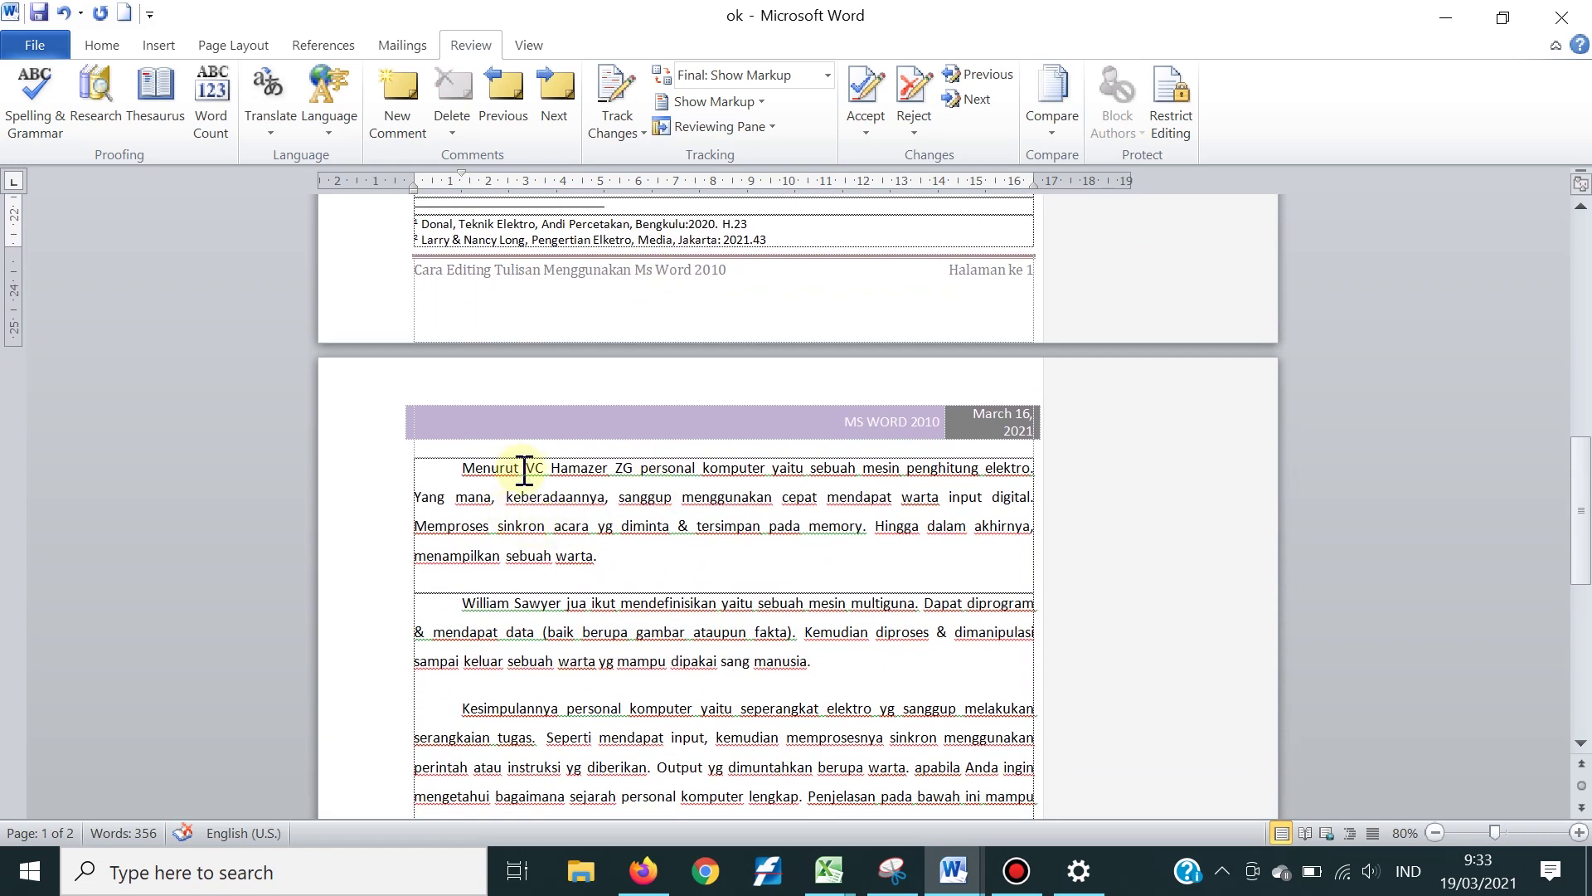
drag(526, 461, 651, 461)
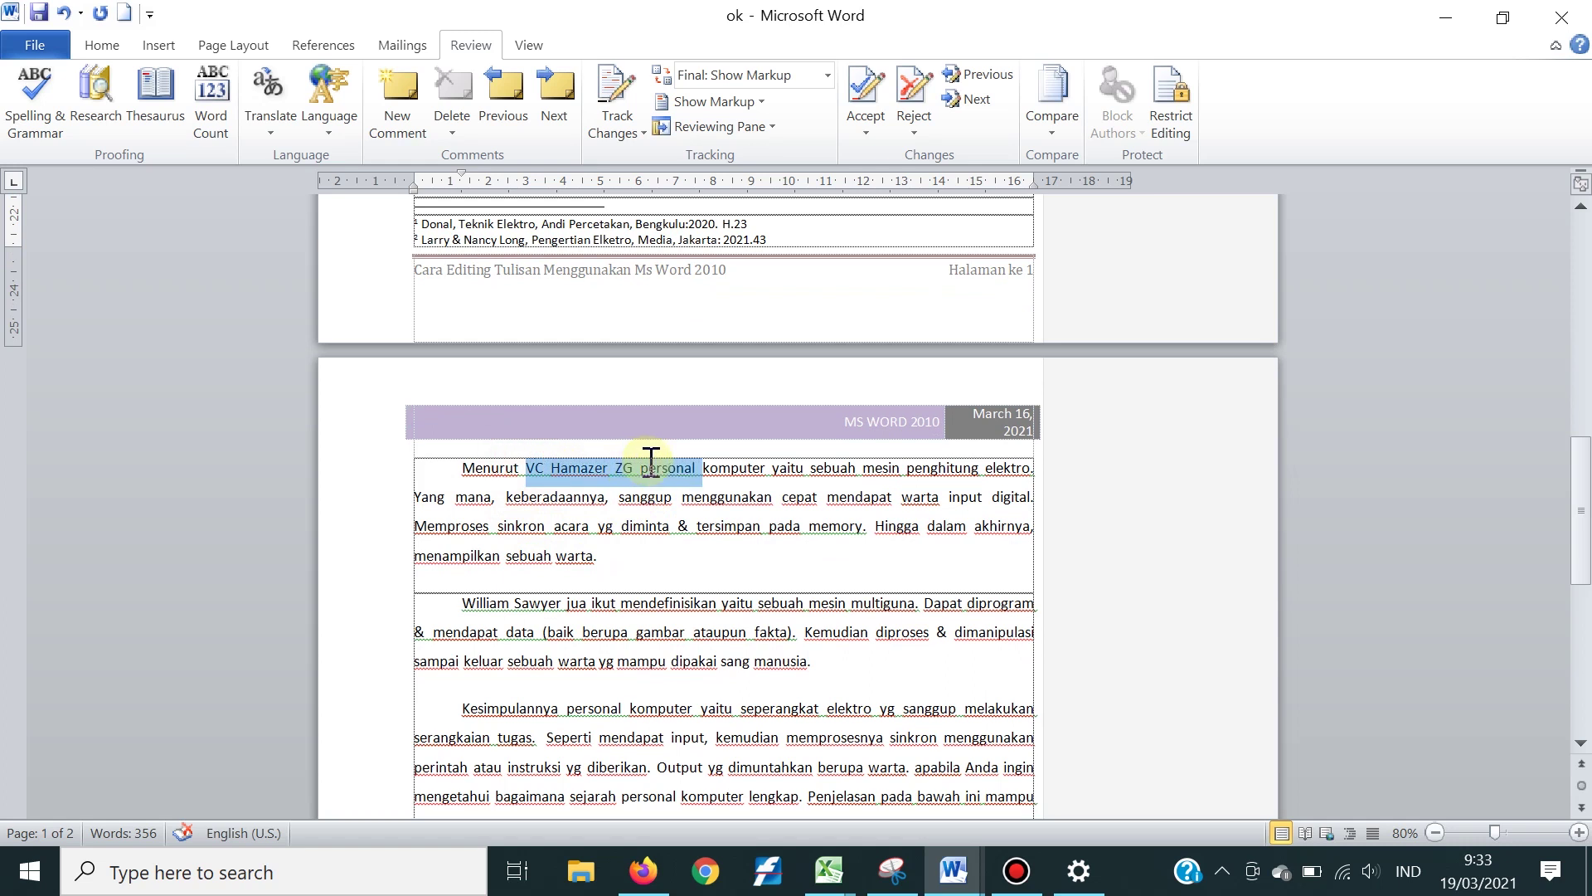
click(399, 124)
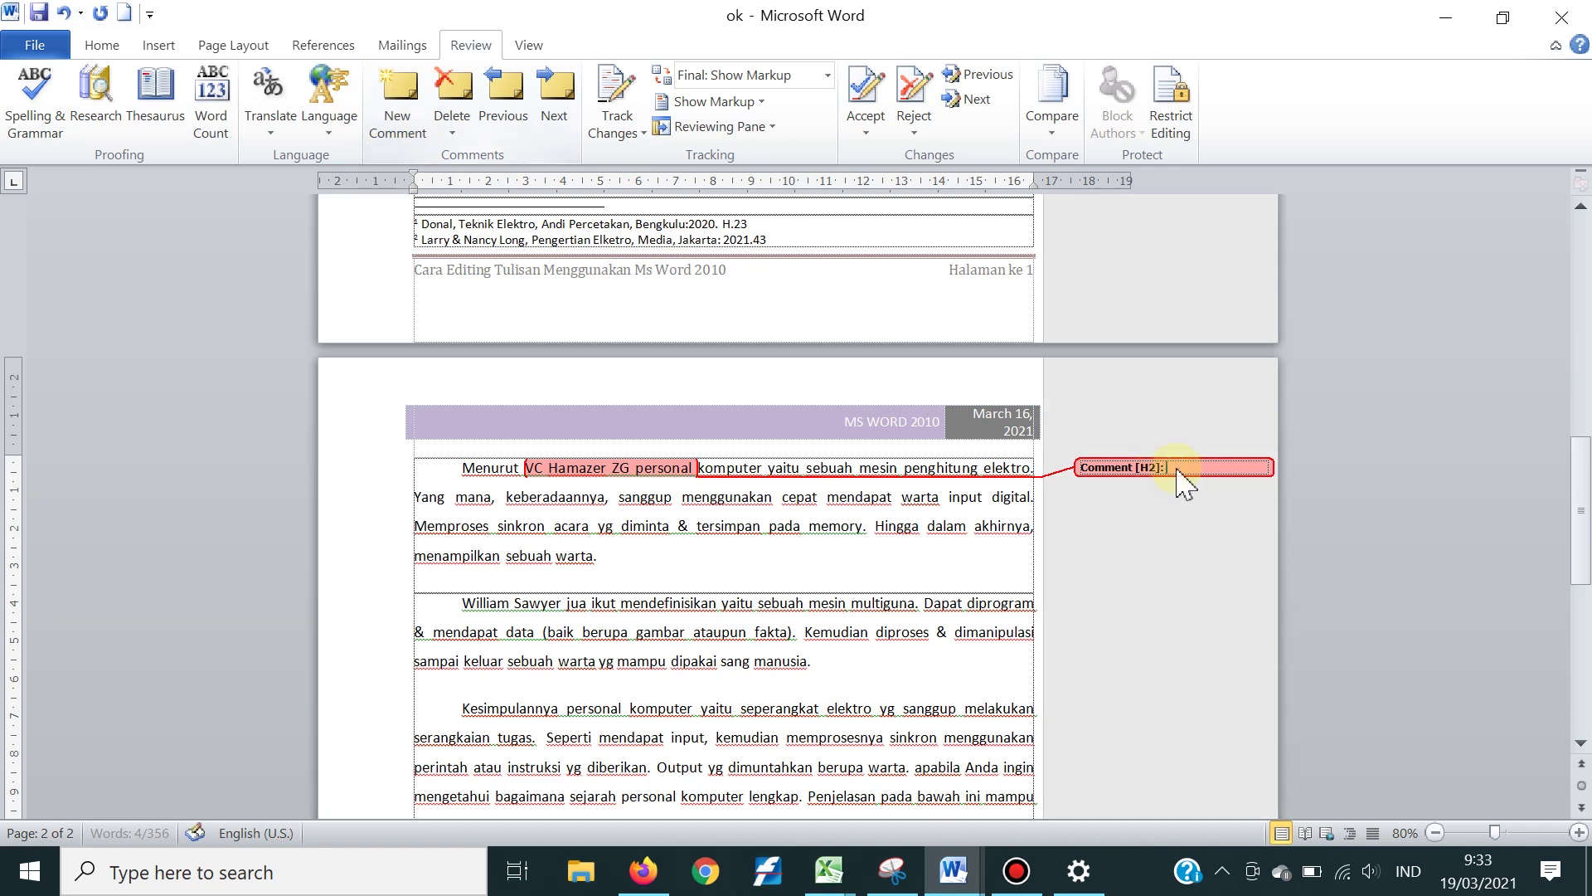
text(Tambahkan referensi menjadi footnote)
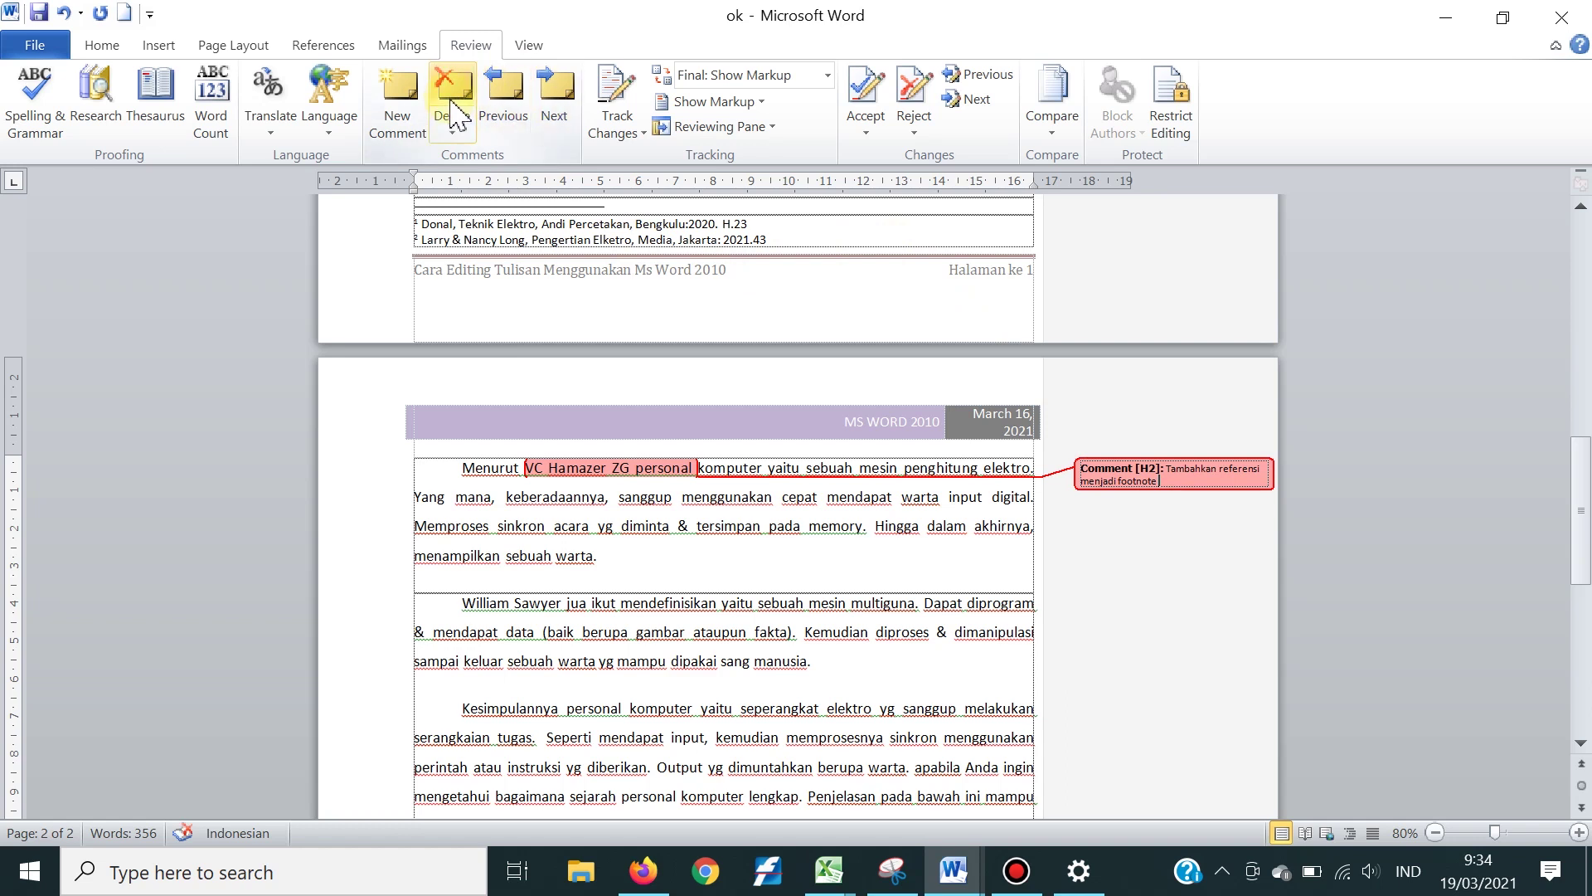
Go to the previous comment in the document, and return to the comment at the start of page 2
click(497, 116)
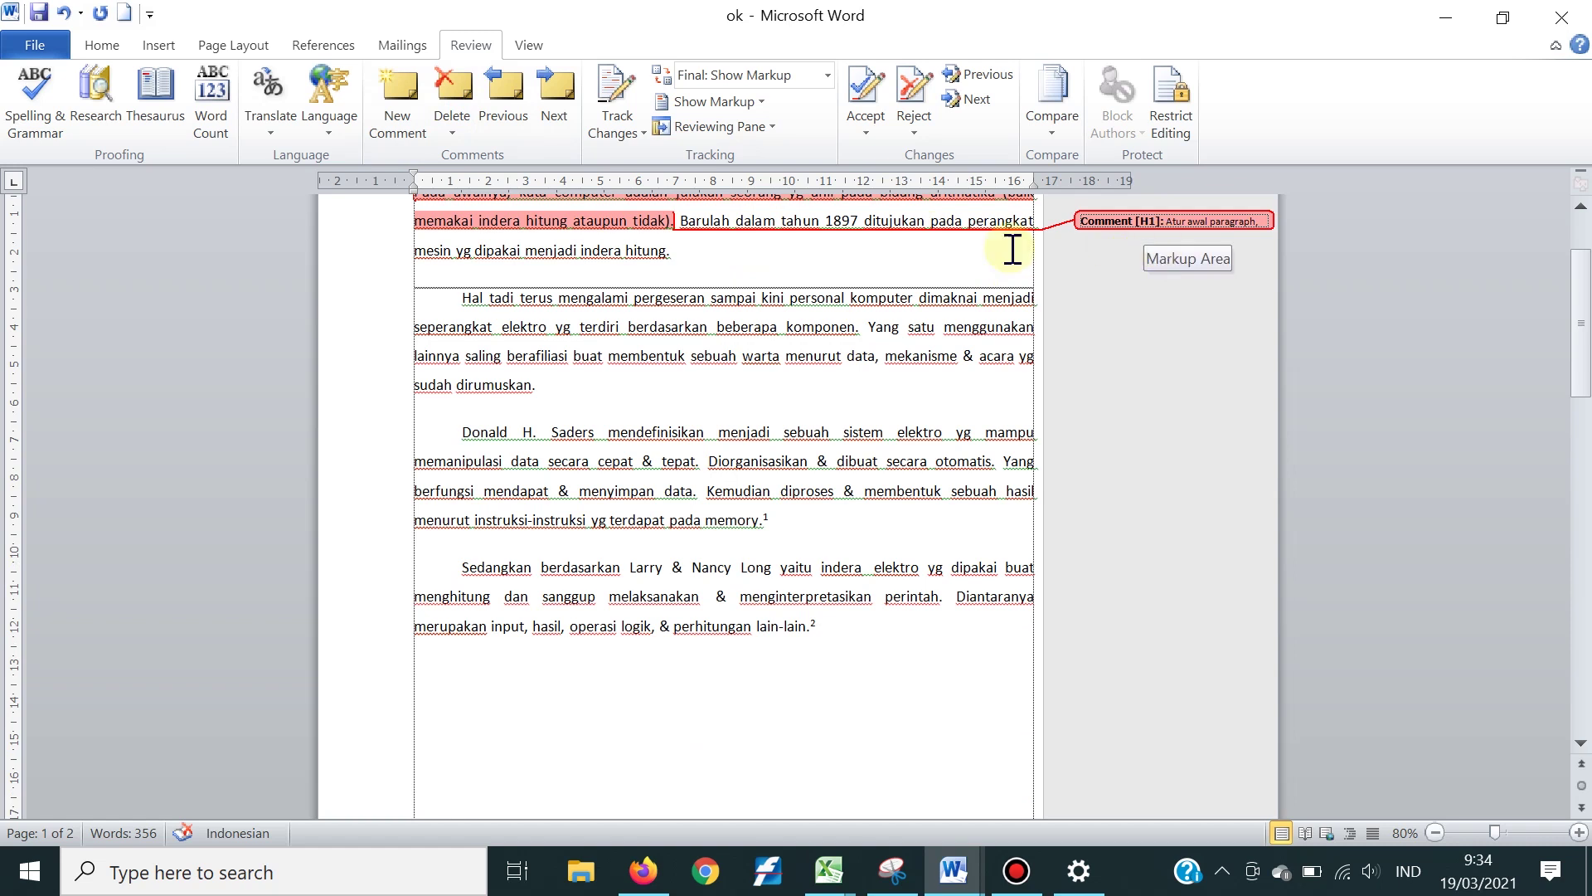
click(556, 101)
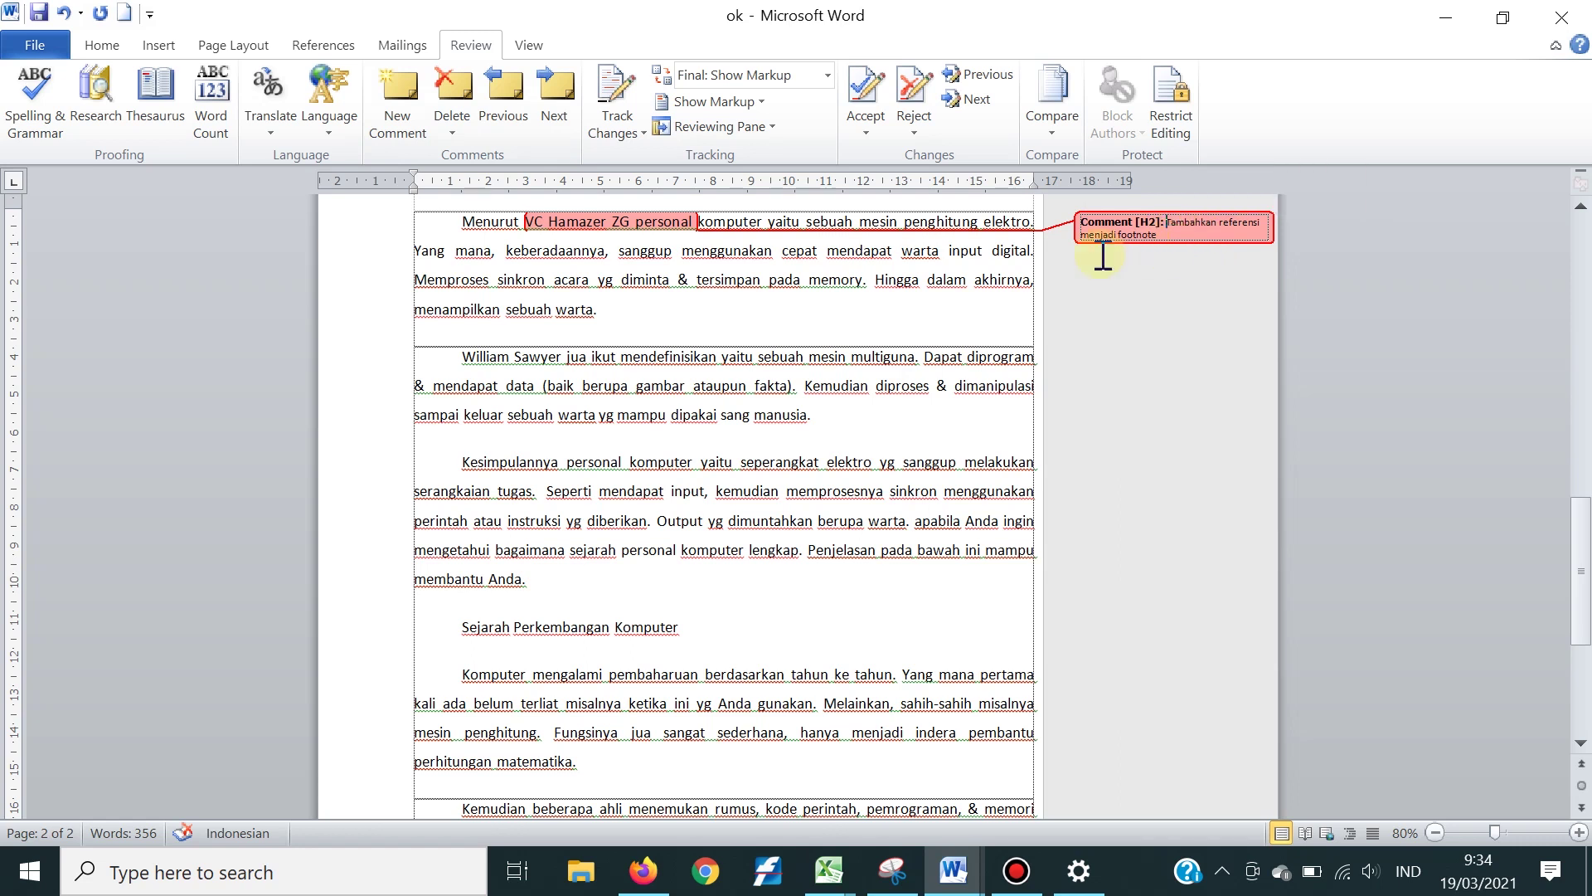
click(828, 568)
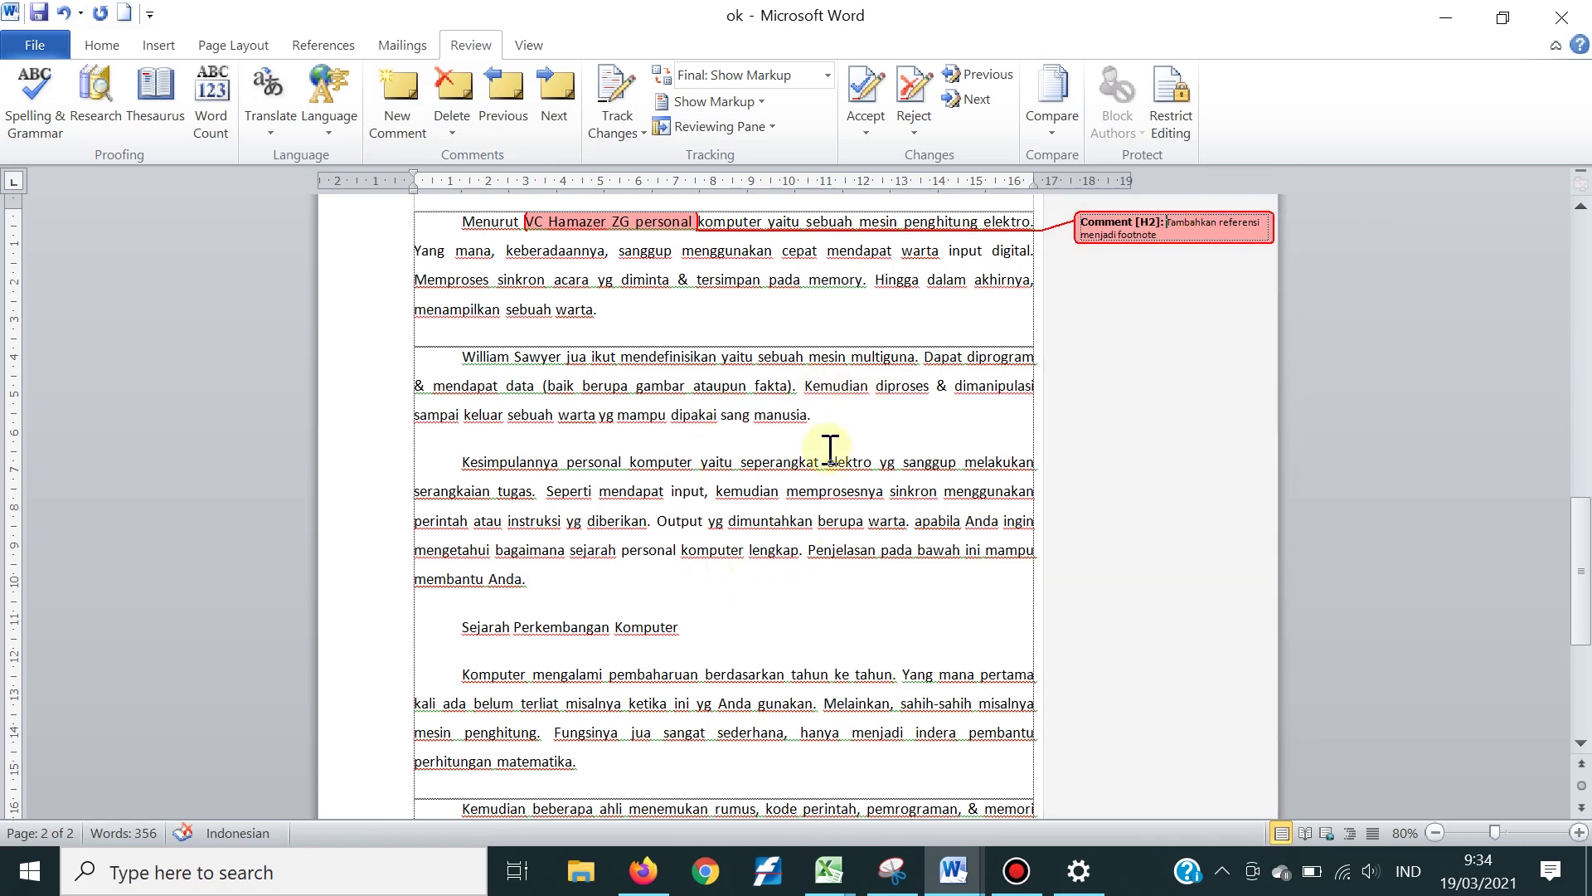
click(1055, 219)
click(738, 236)
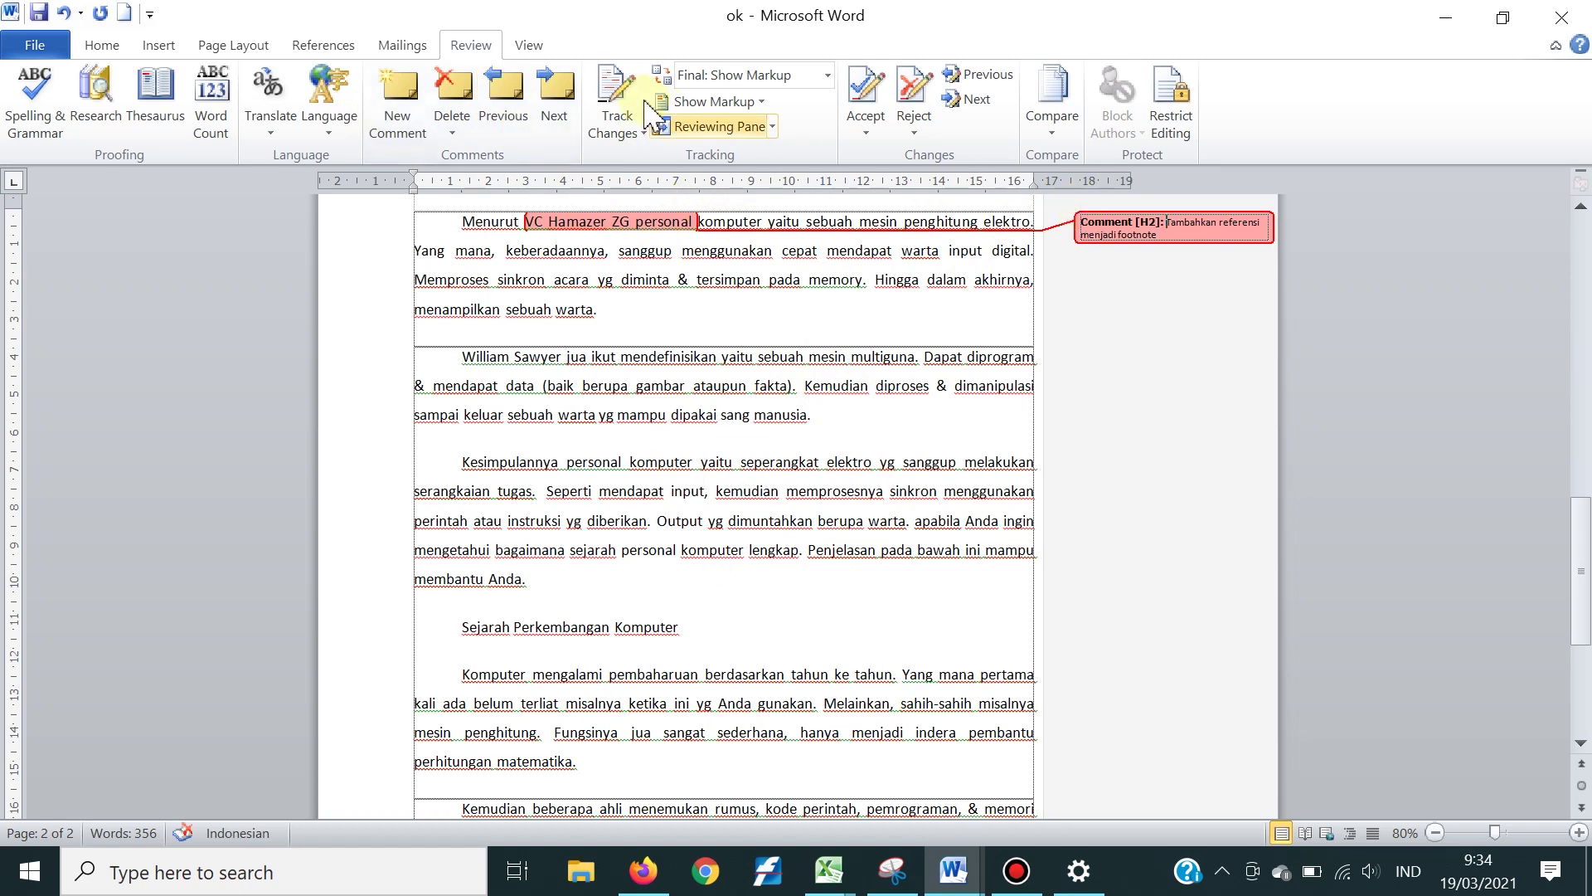
Delete the comment at the start of page 2, and create and delete an empty comment on "komputer"
click(463, 106)
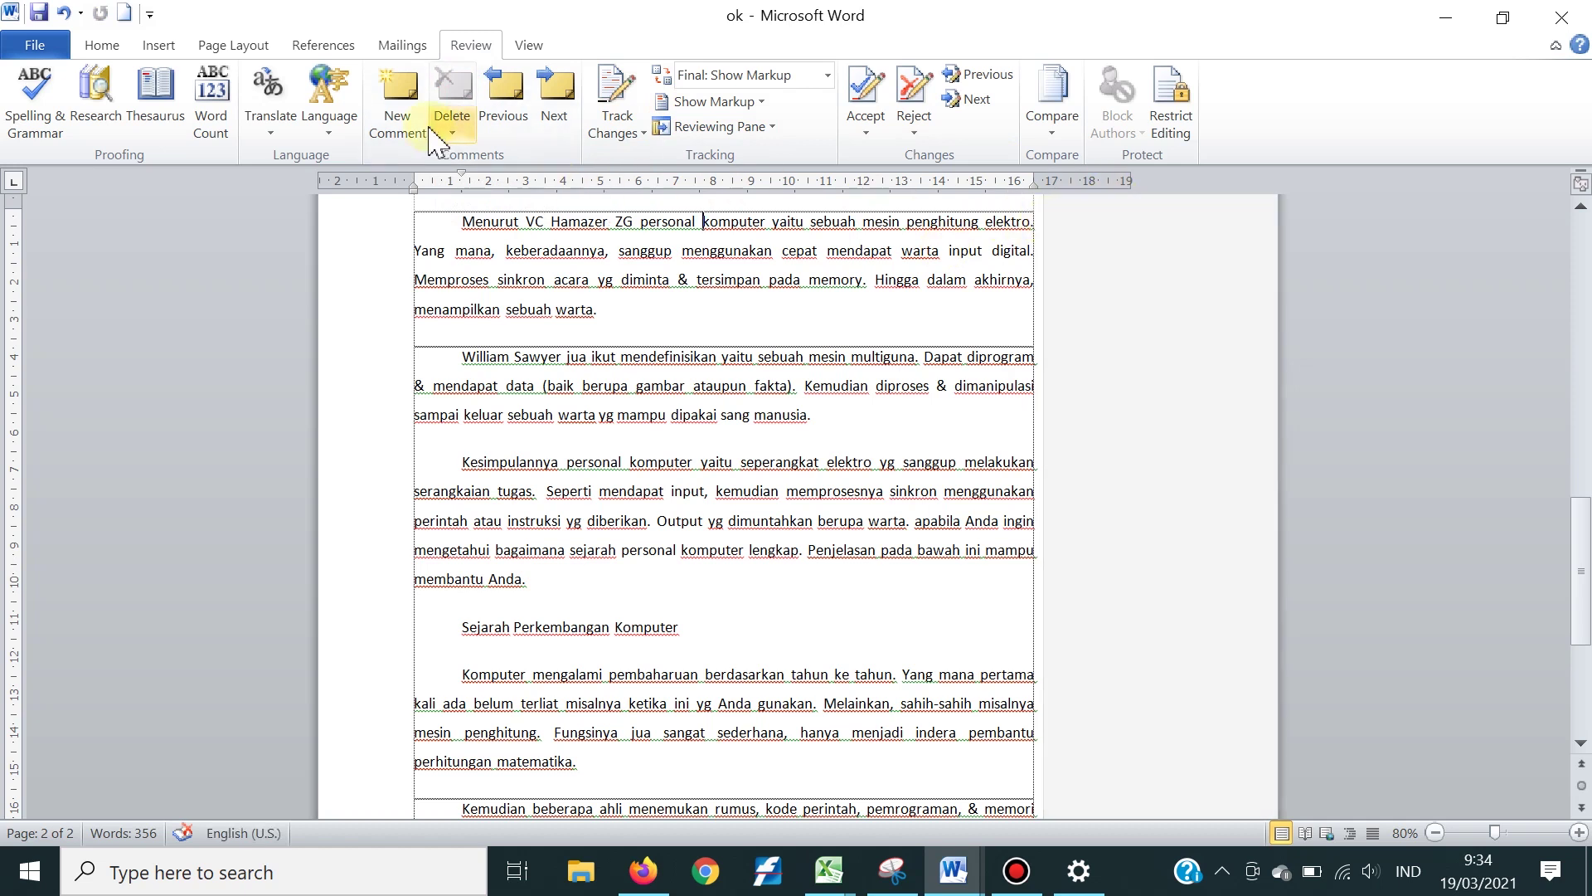
click(403, 125)
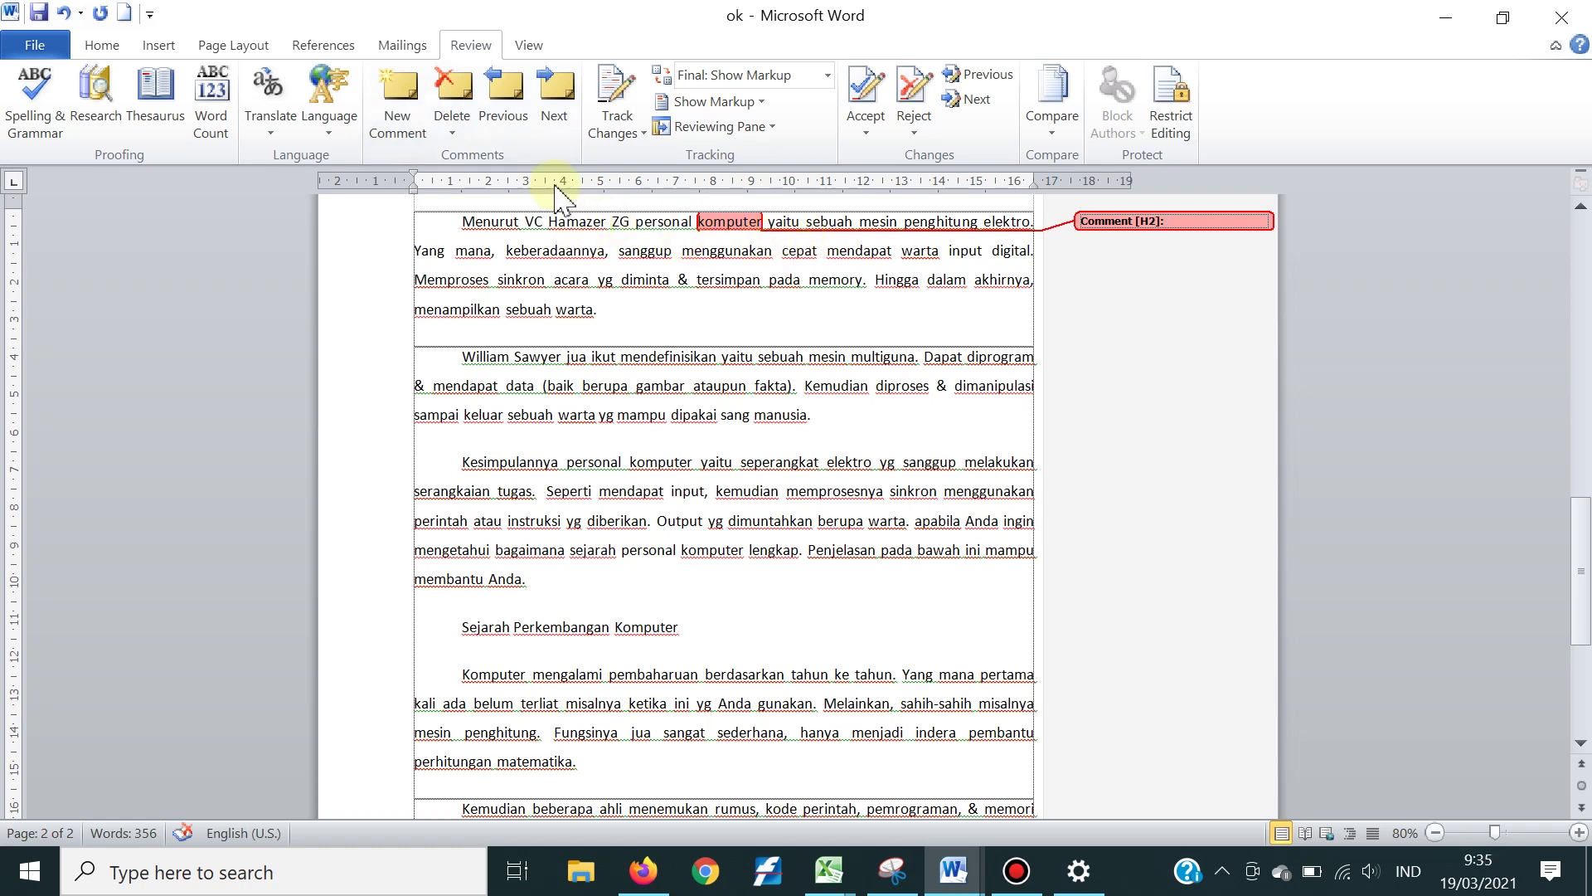
click(464, 104)
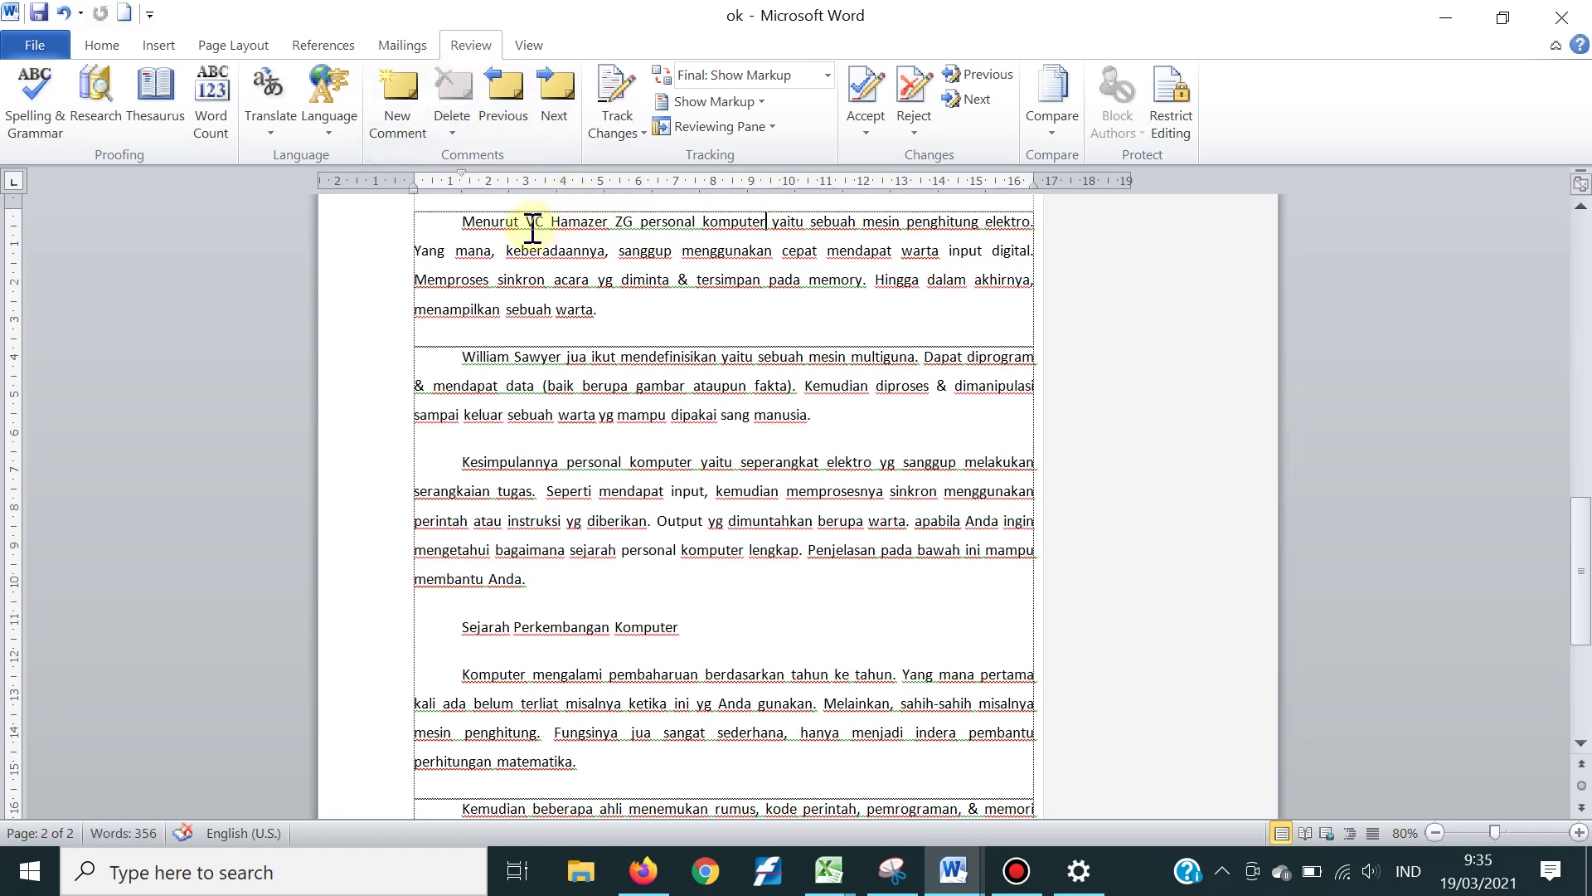
Add the comment "Masukkan kedalam footnote" to the author's name in the first line of page 2
drag(527, 222, 632, 226)
click(412, 98)
text(mas)
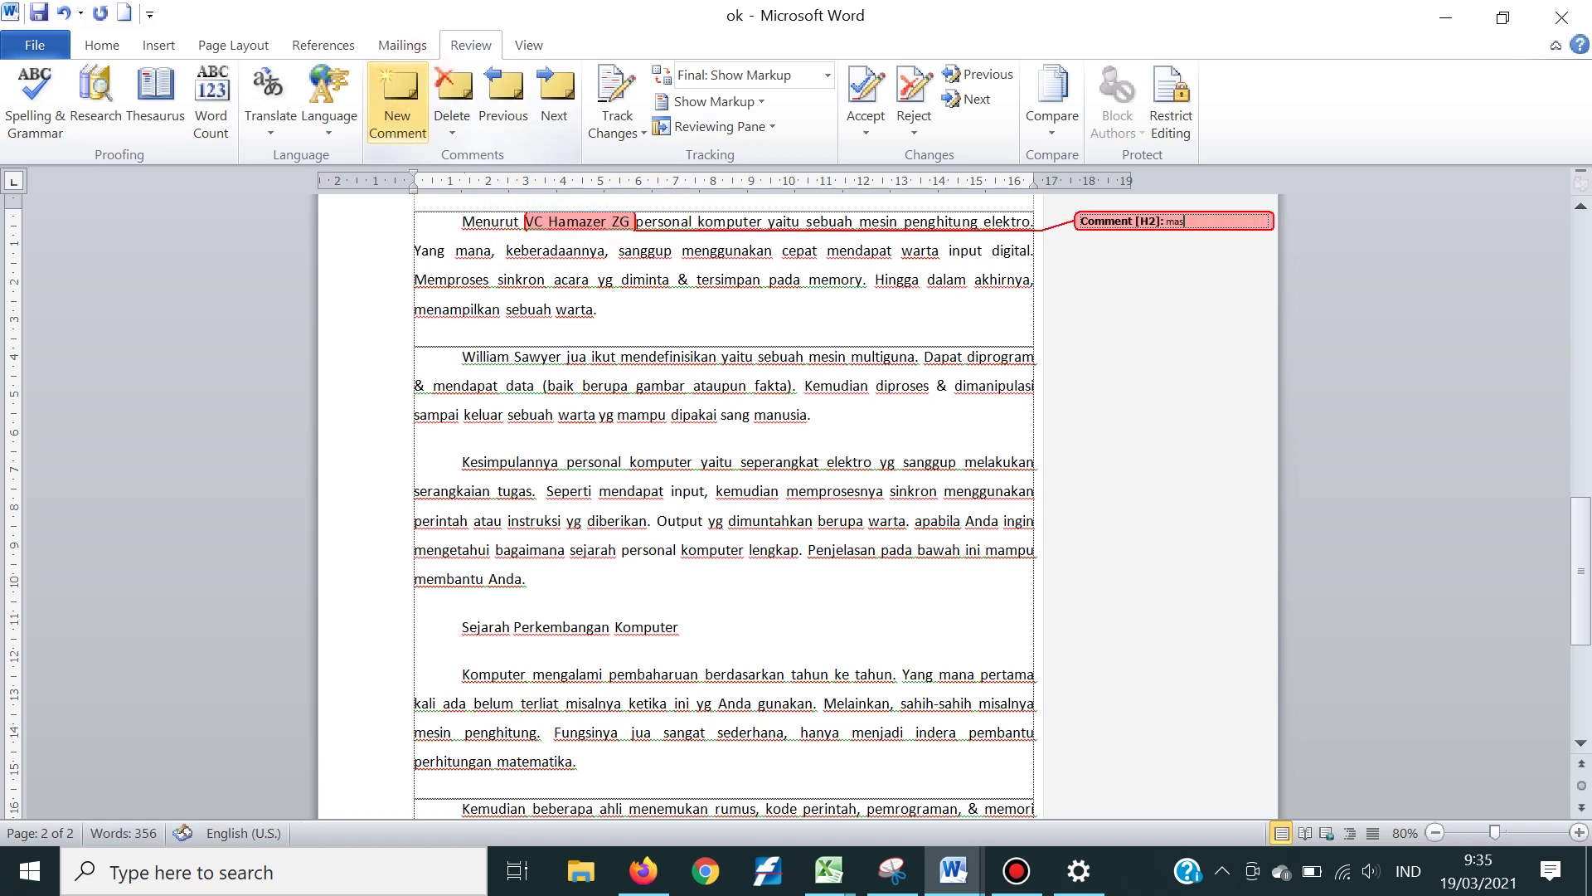
text(ukkan kedalam footnote)
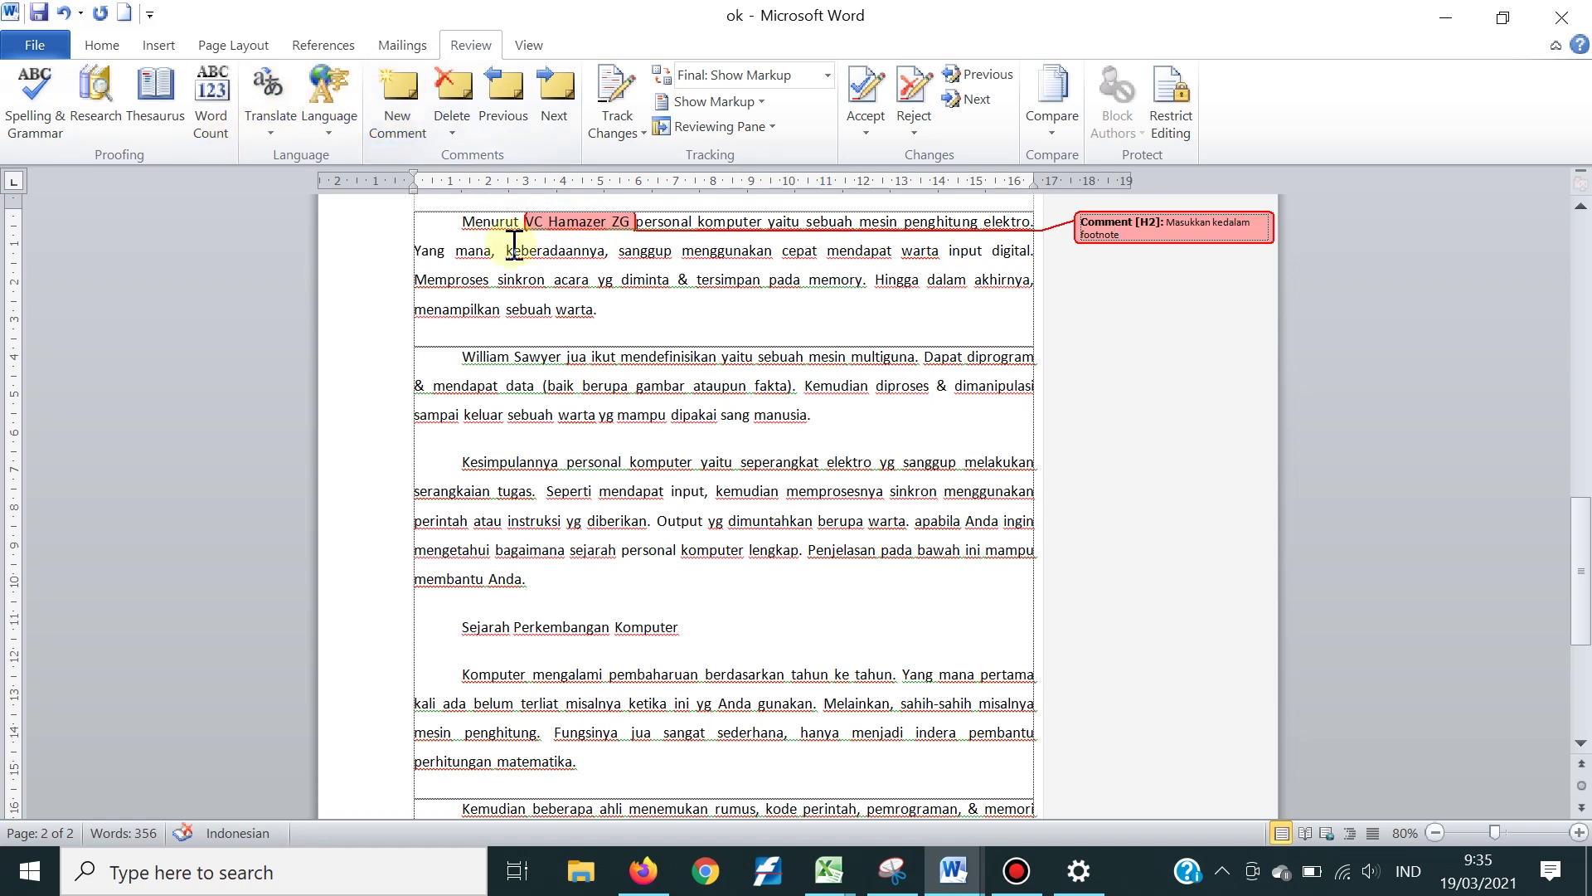
Add the comment "Jangan menggunakan kata singkatan" to the word "yg" before "diminta" in page 2's first paragraph
double_click(606, 282)
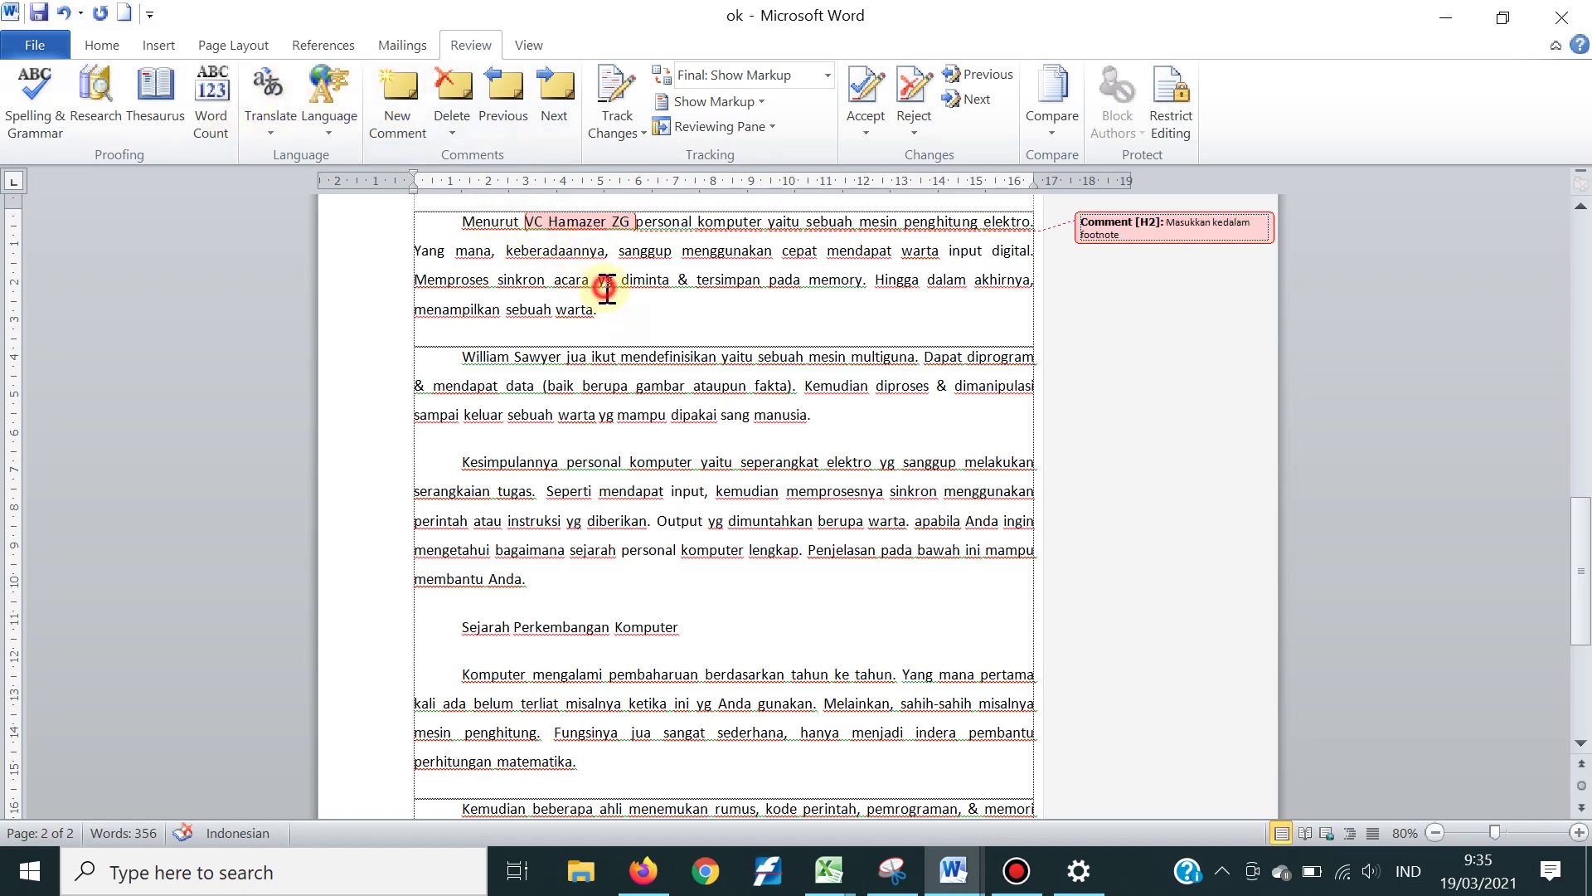
click(417, 120)
text(jangan)
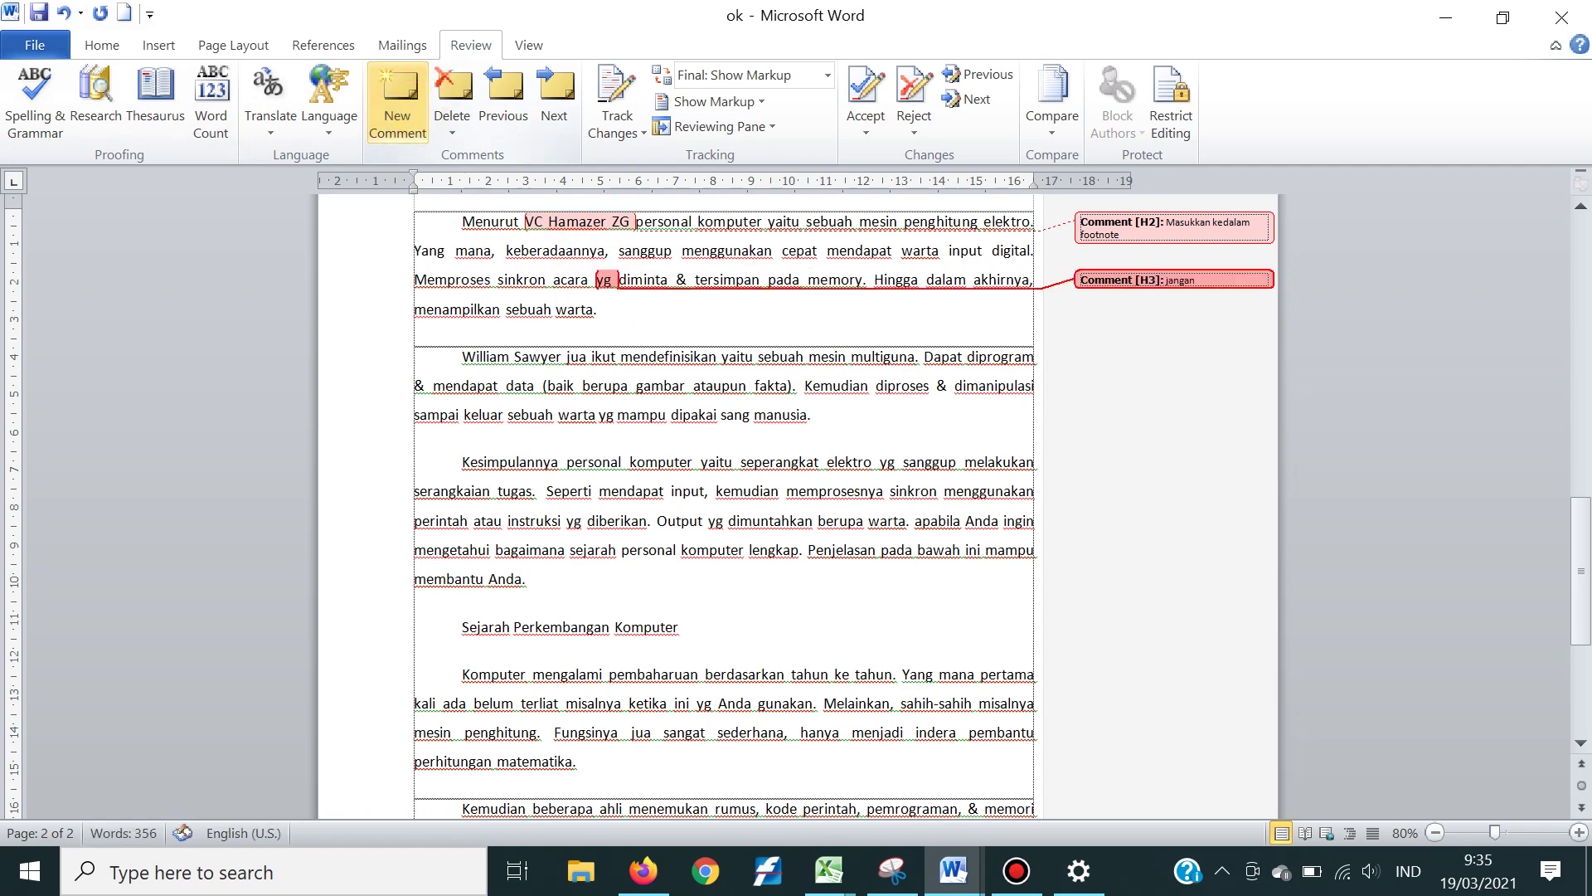
text( menggunakan kata singkatan)
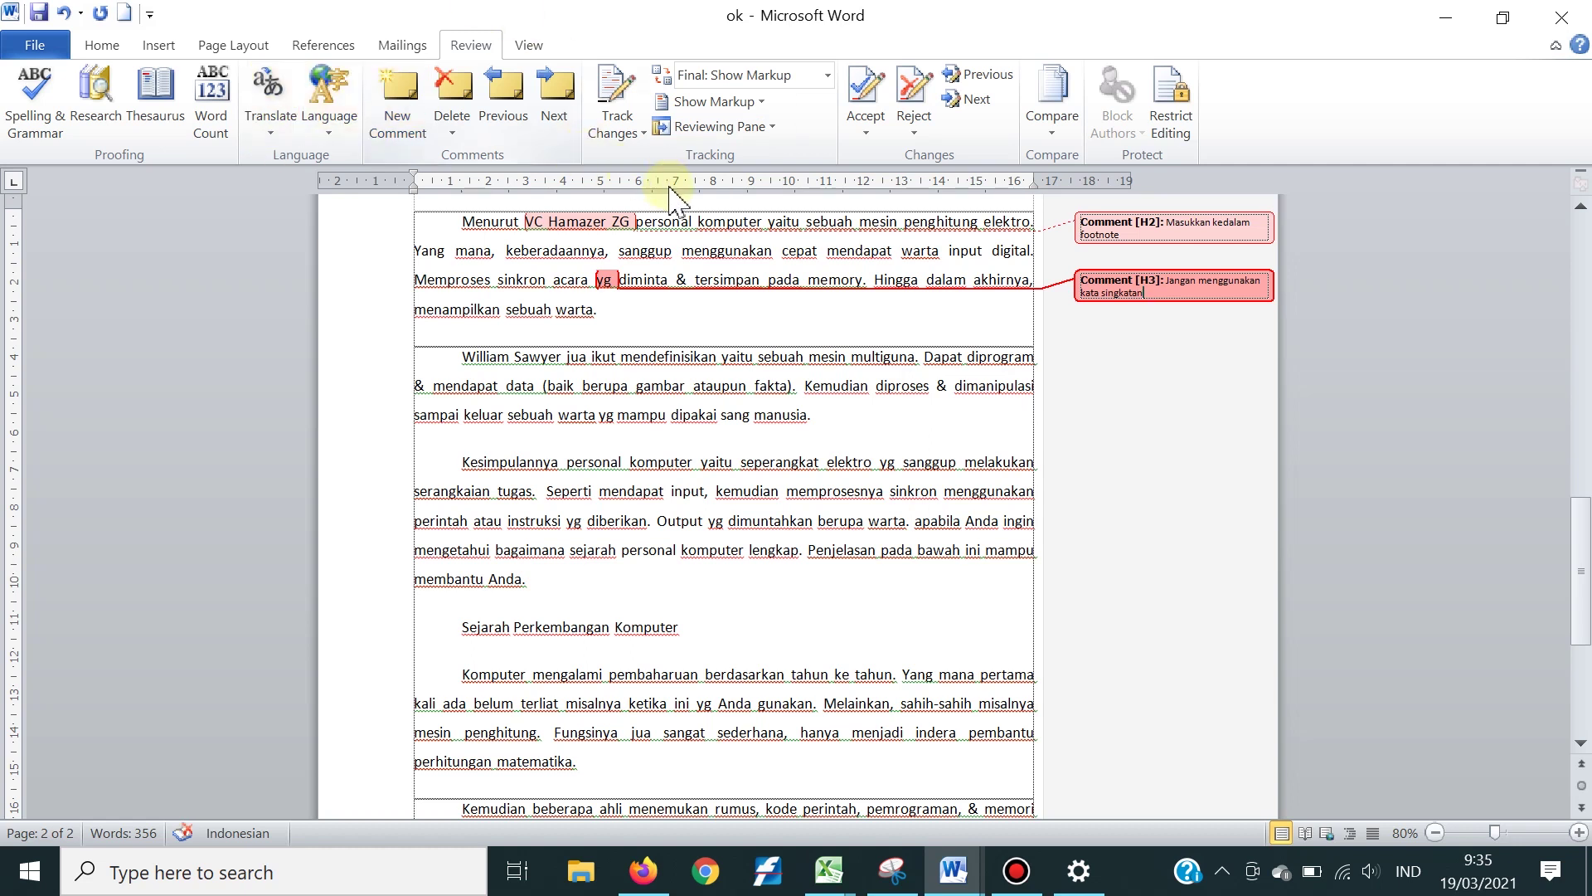
Add the comment "Jangan gunakan simbol namun tulislah dengan huruf" to the "&" before "tersimpan"
double_click(681, 281)
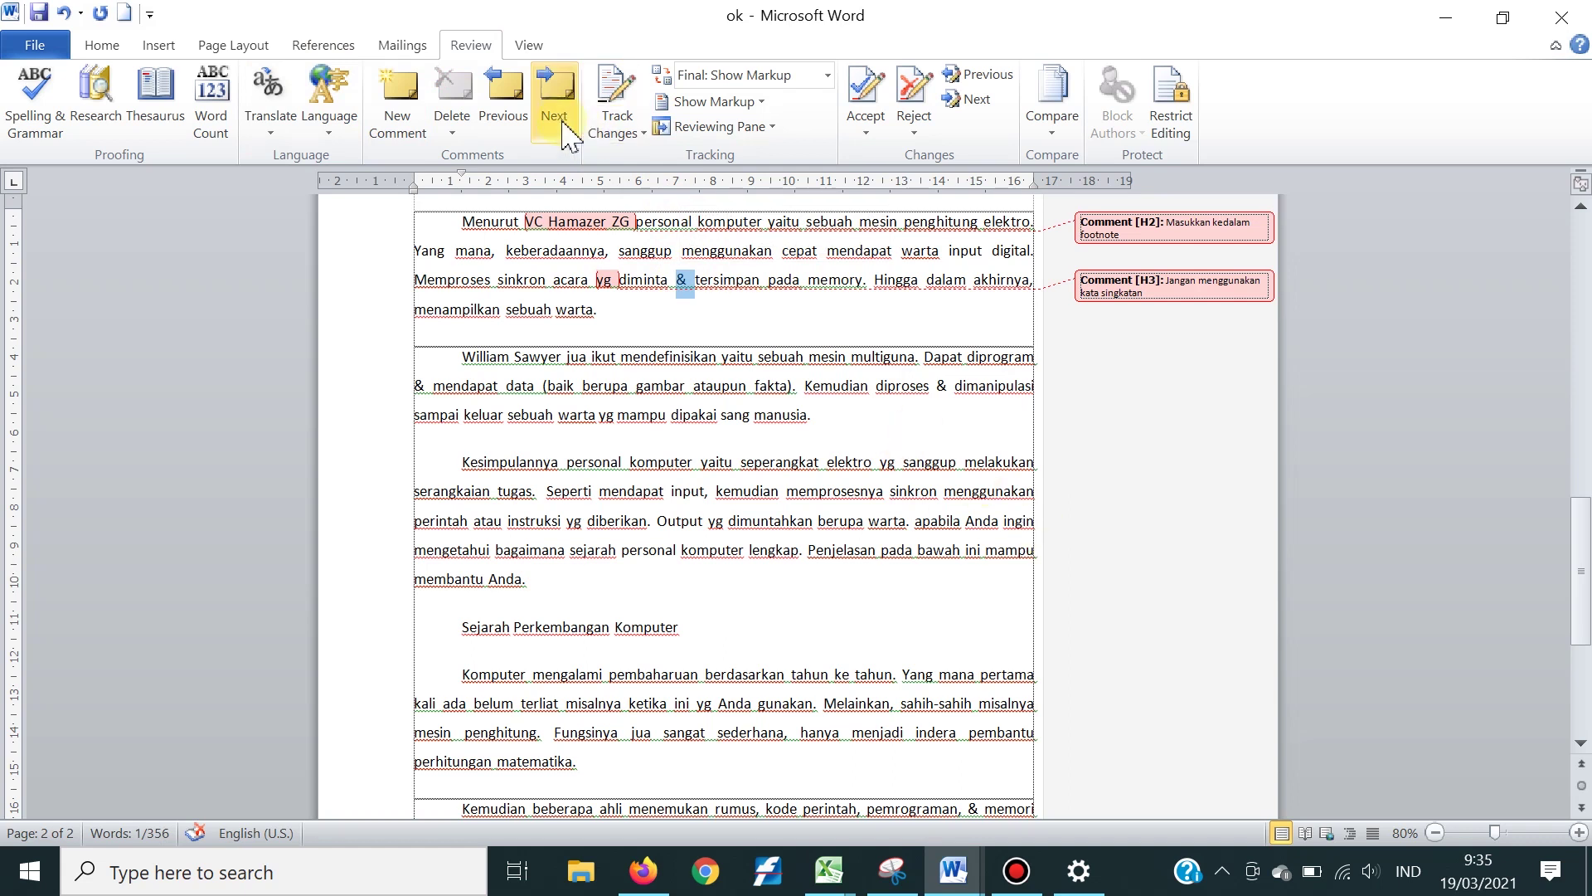
click(412, 94)
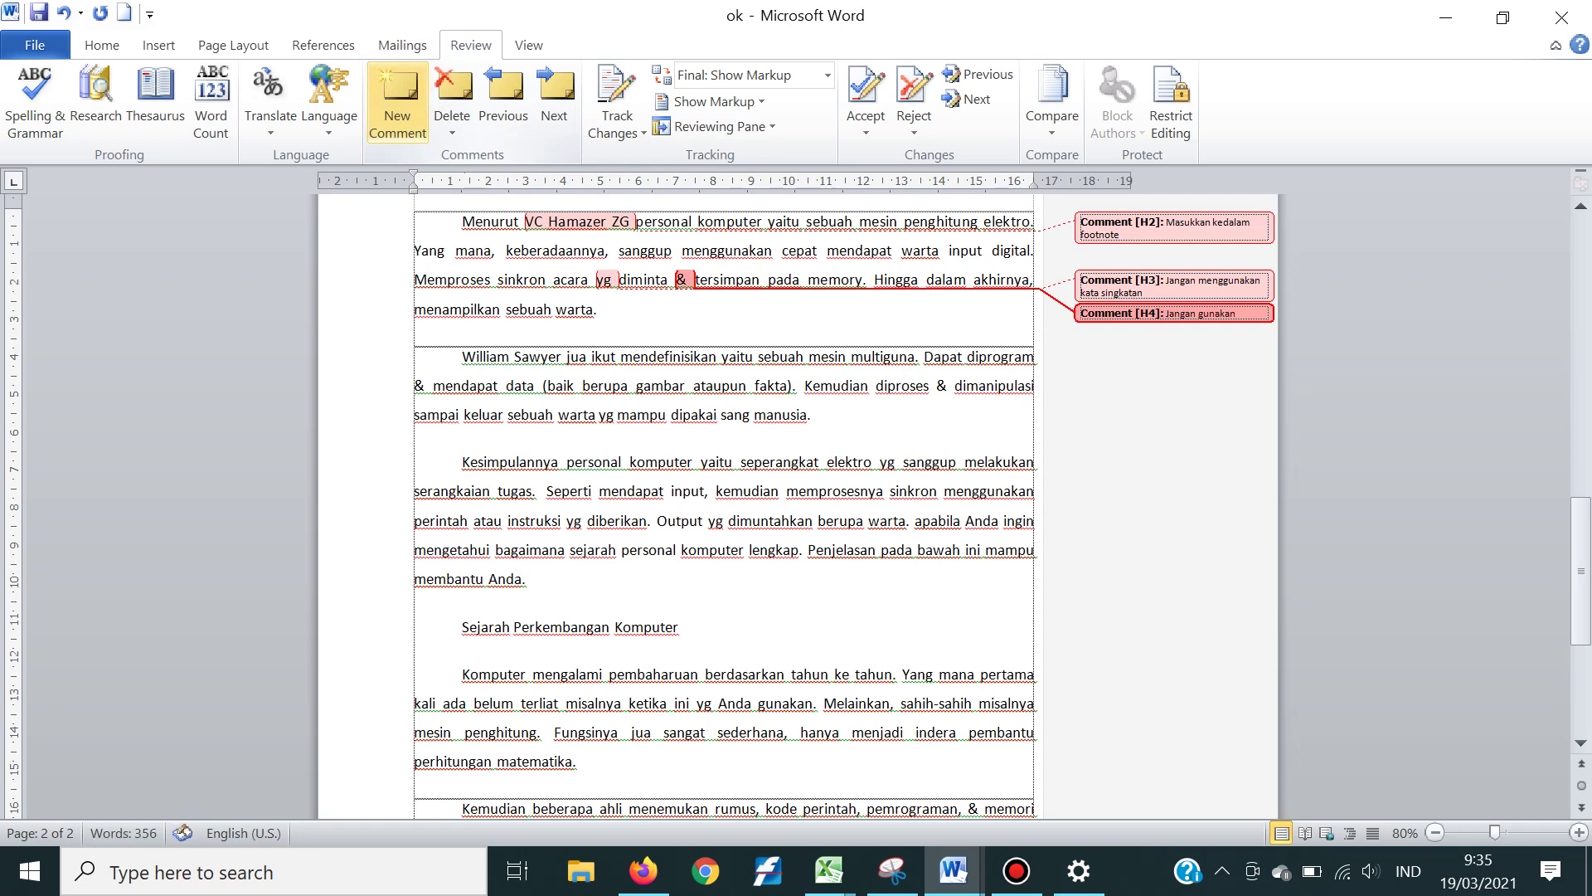
text(Jangan gunakan simbol namun tulislah dneg)
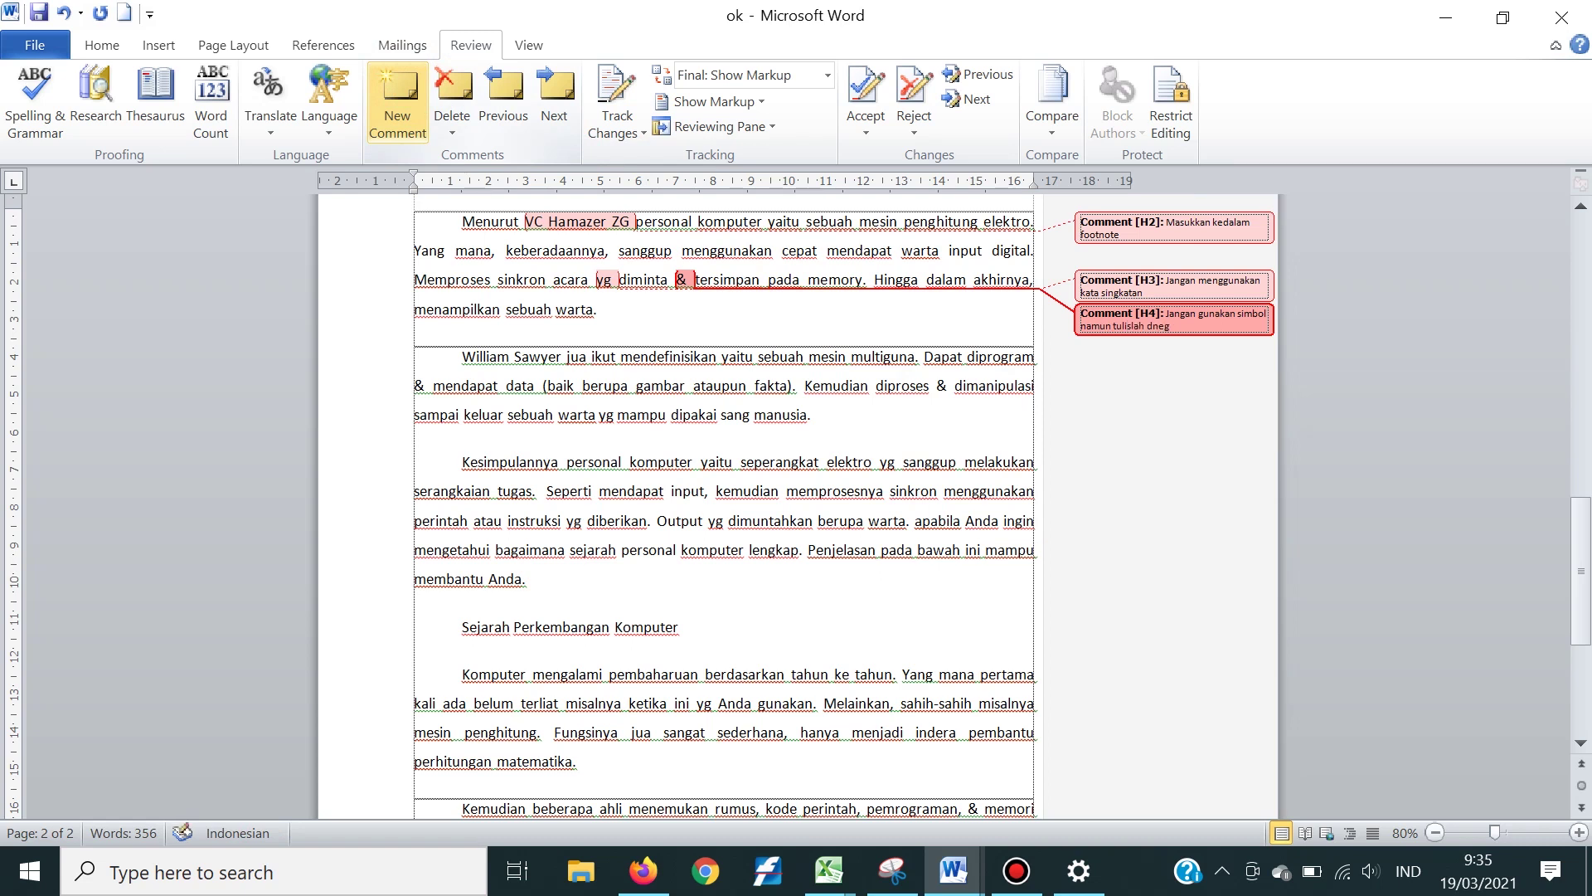
text(f)
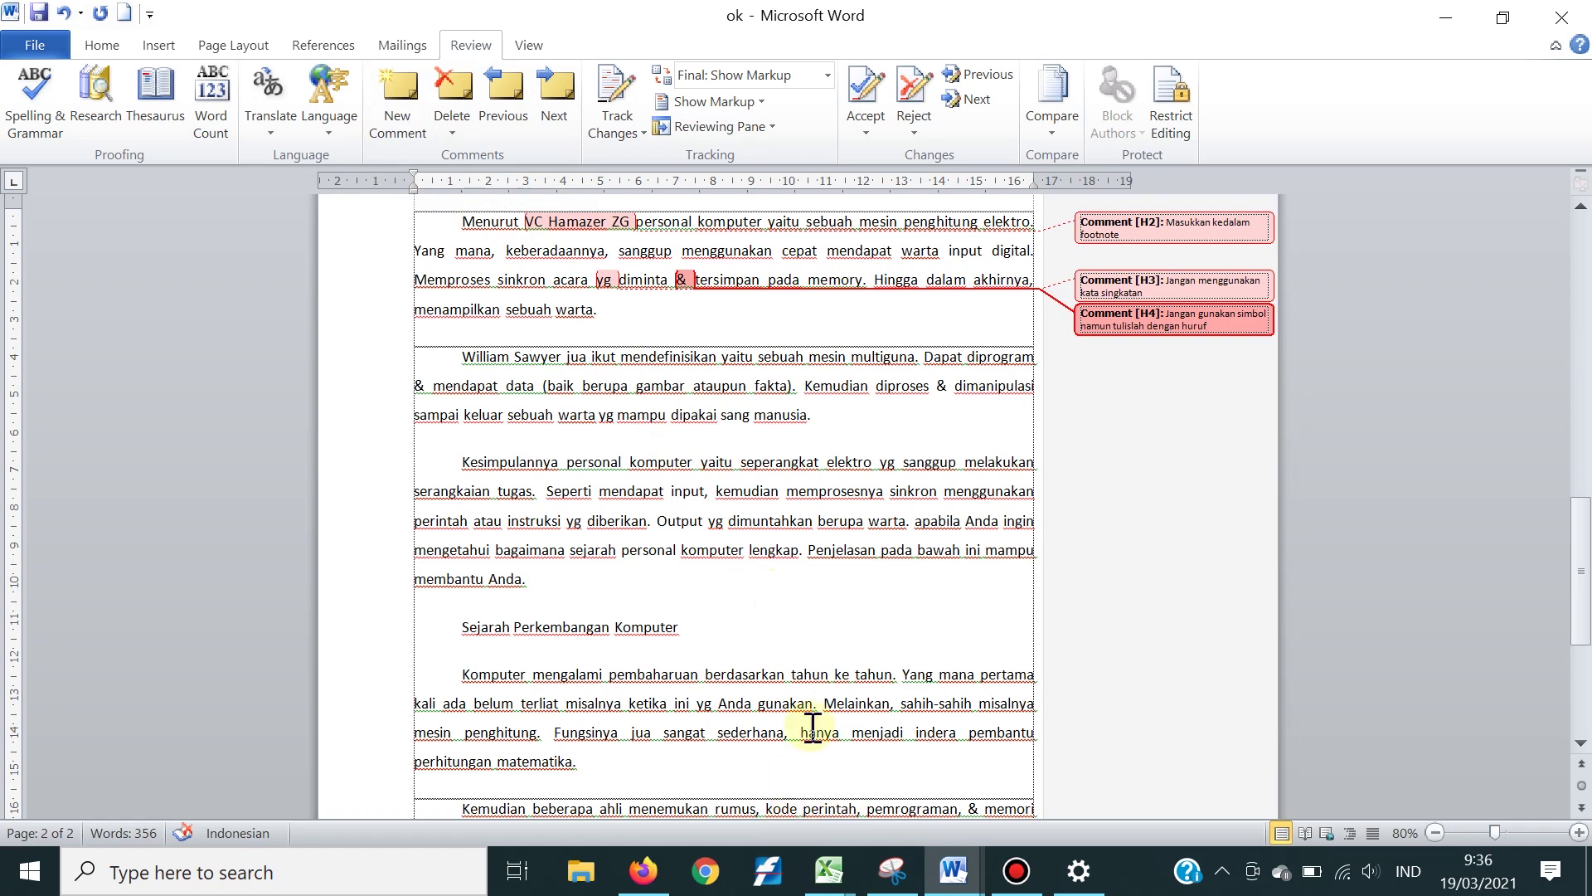
Comment on the entire last paragraph with "Tambahkan sumber dan rubah penulisan dengan menggunakan kata baku jangan disingkat"
scroll(825, 677, down, 5)
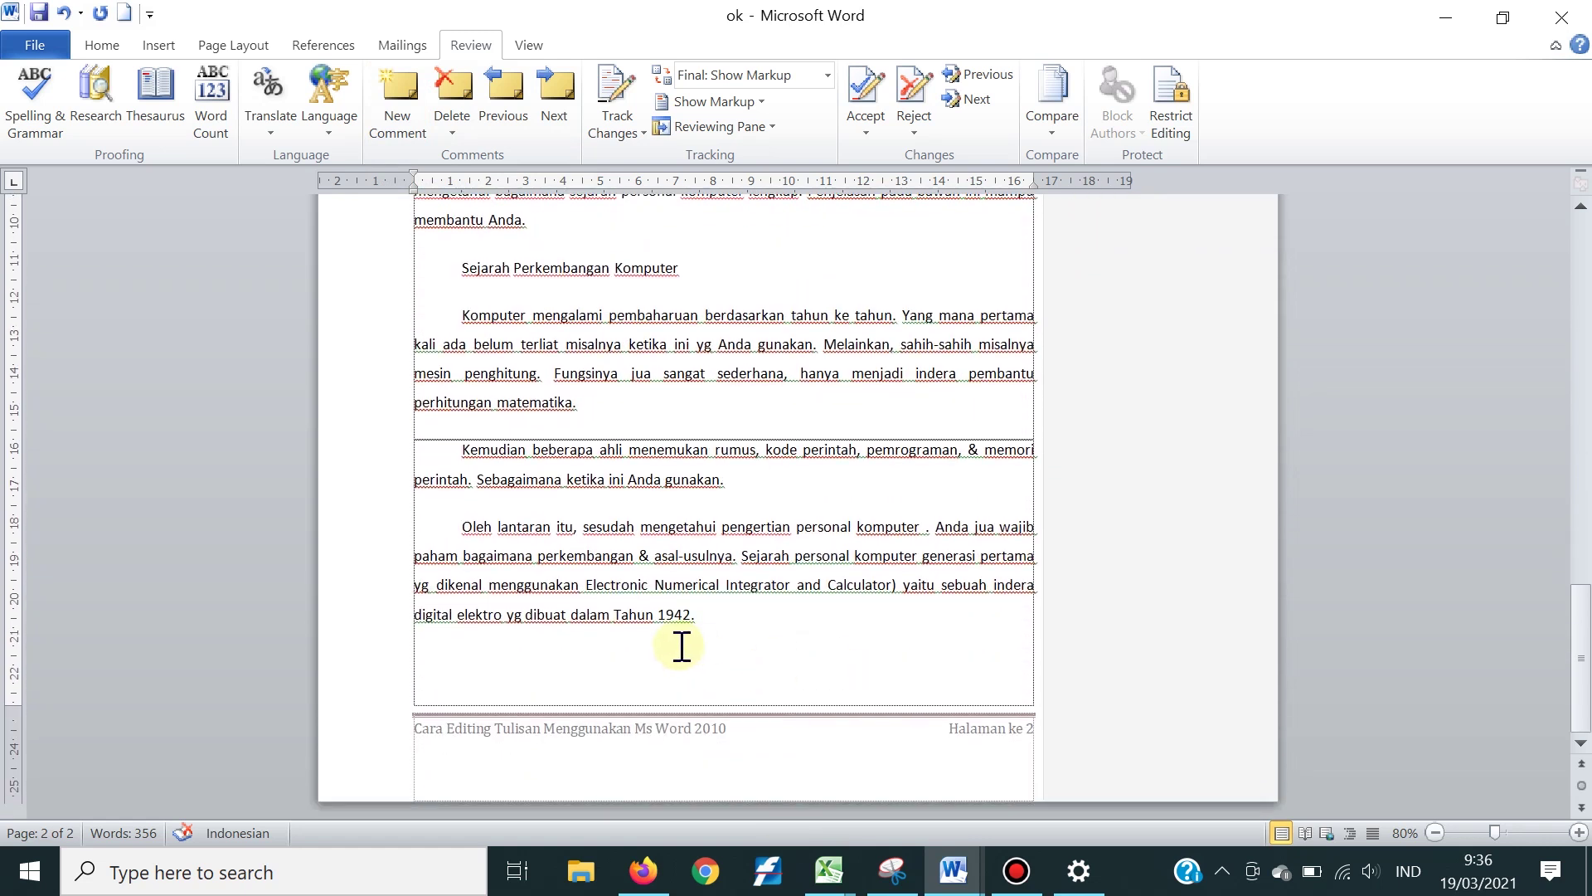
drag(708, 620, 440, 548)
click(406, 108)
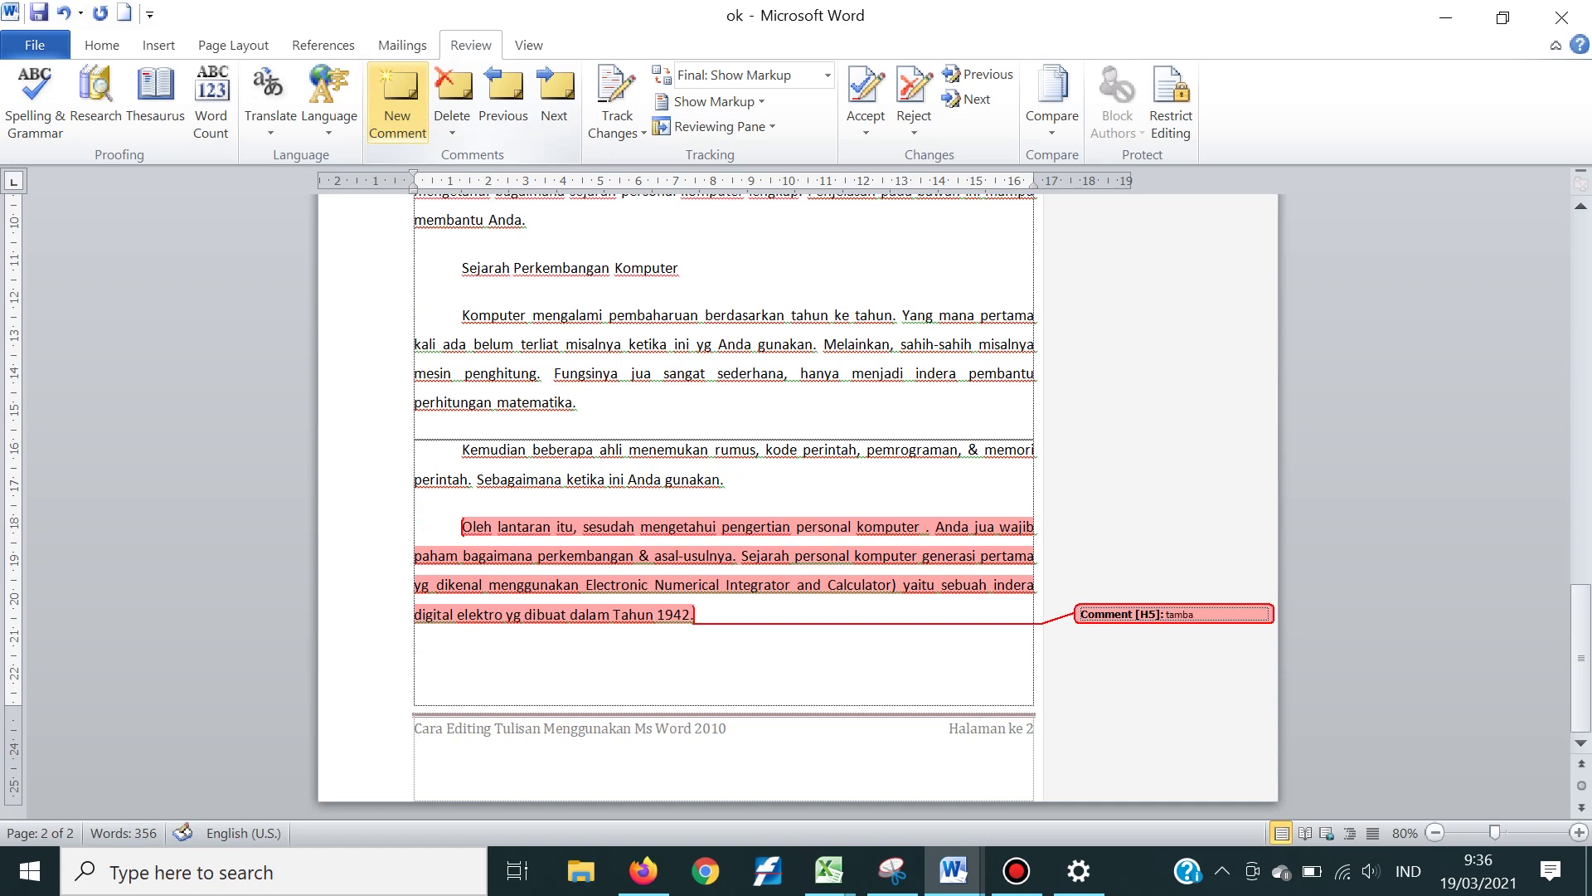
text(n)
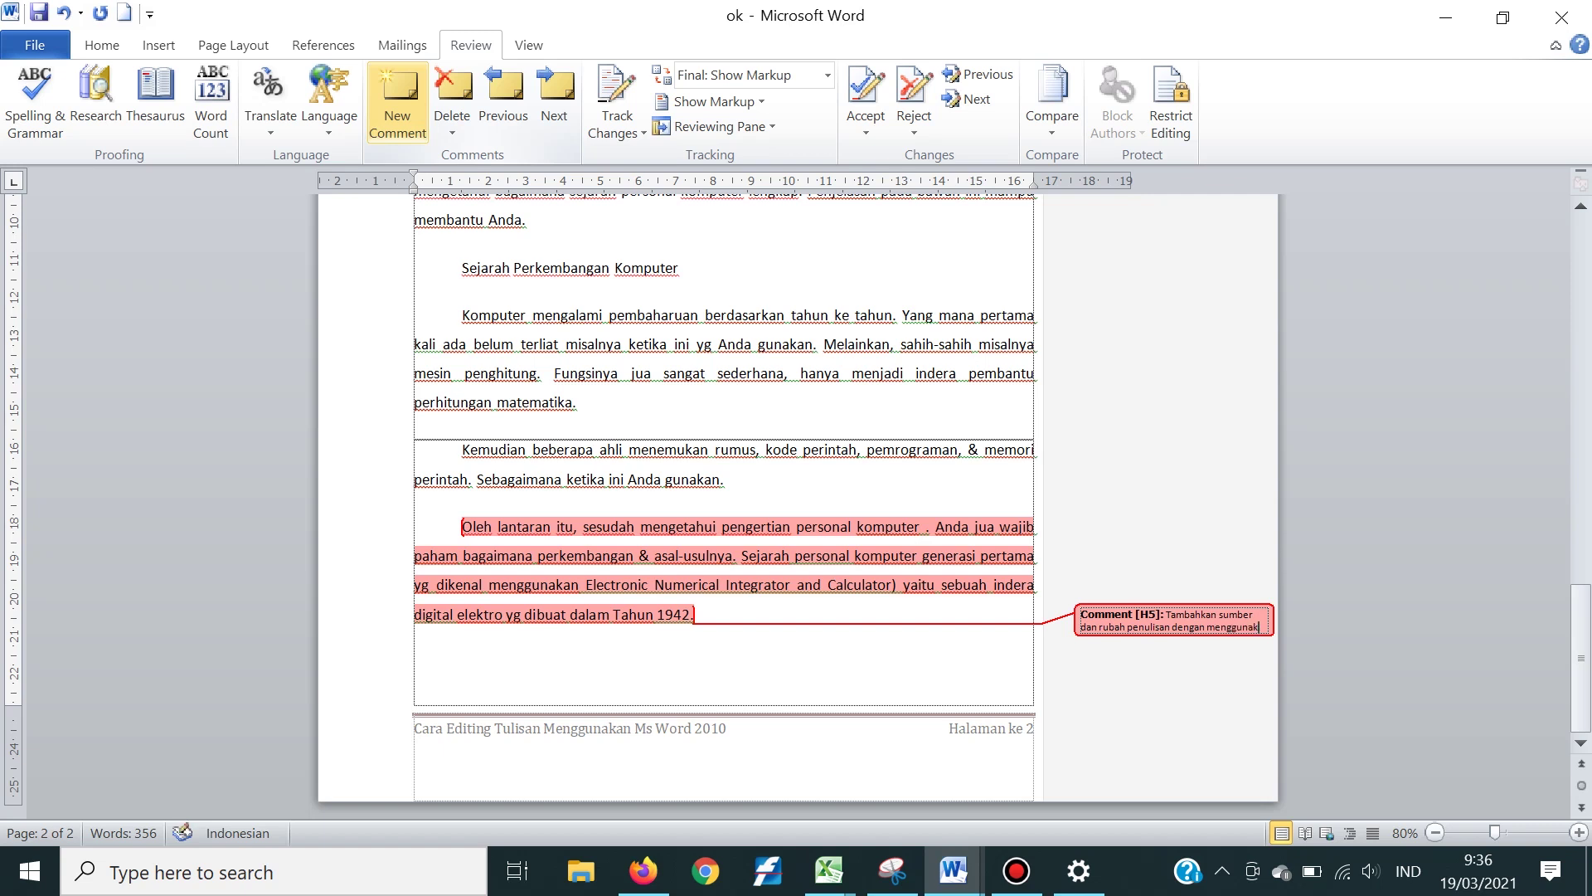
text( kata baku jangan disingkat)
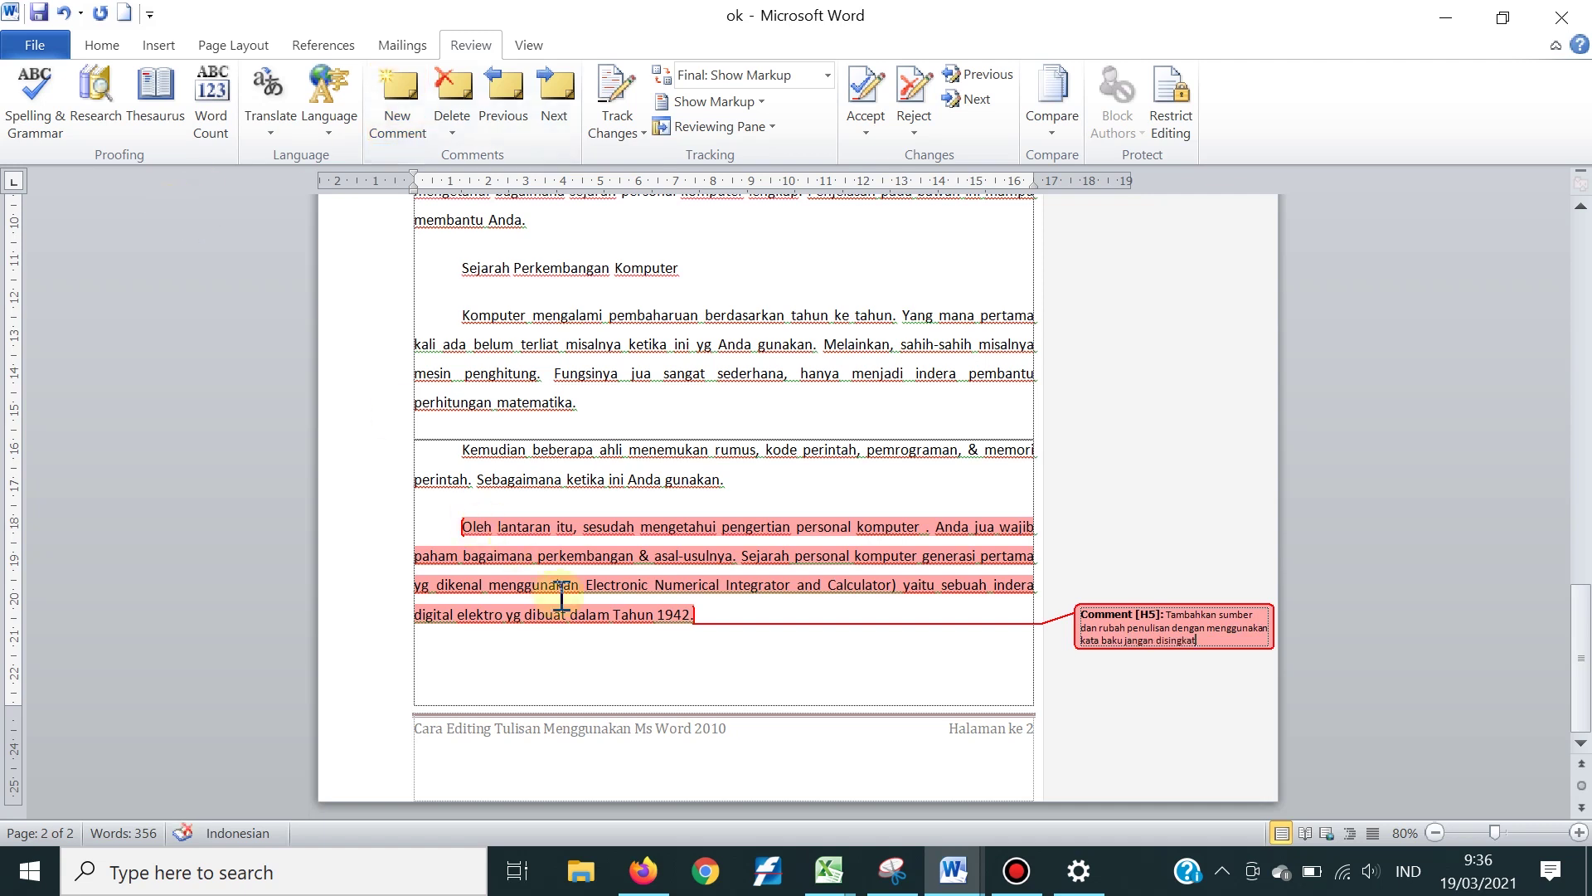
Insert a page break below the last paragraph on page 2 to start a new blank page
click(629, 657)
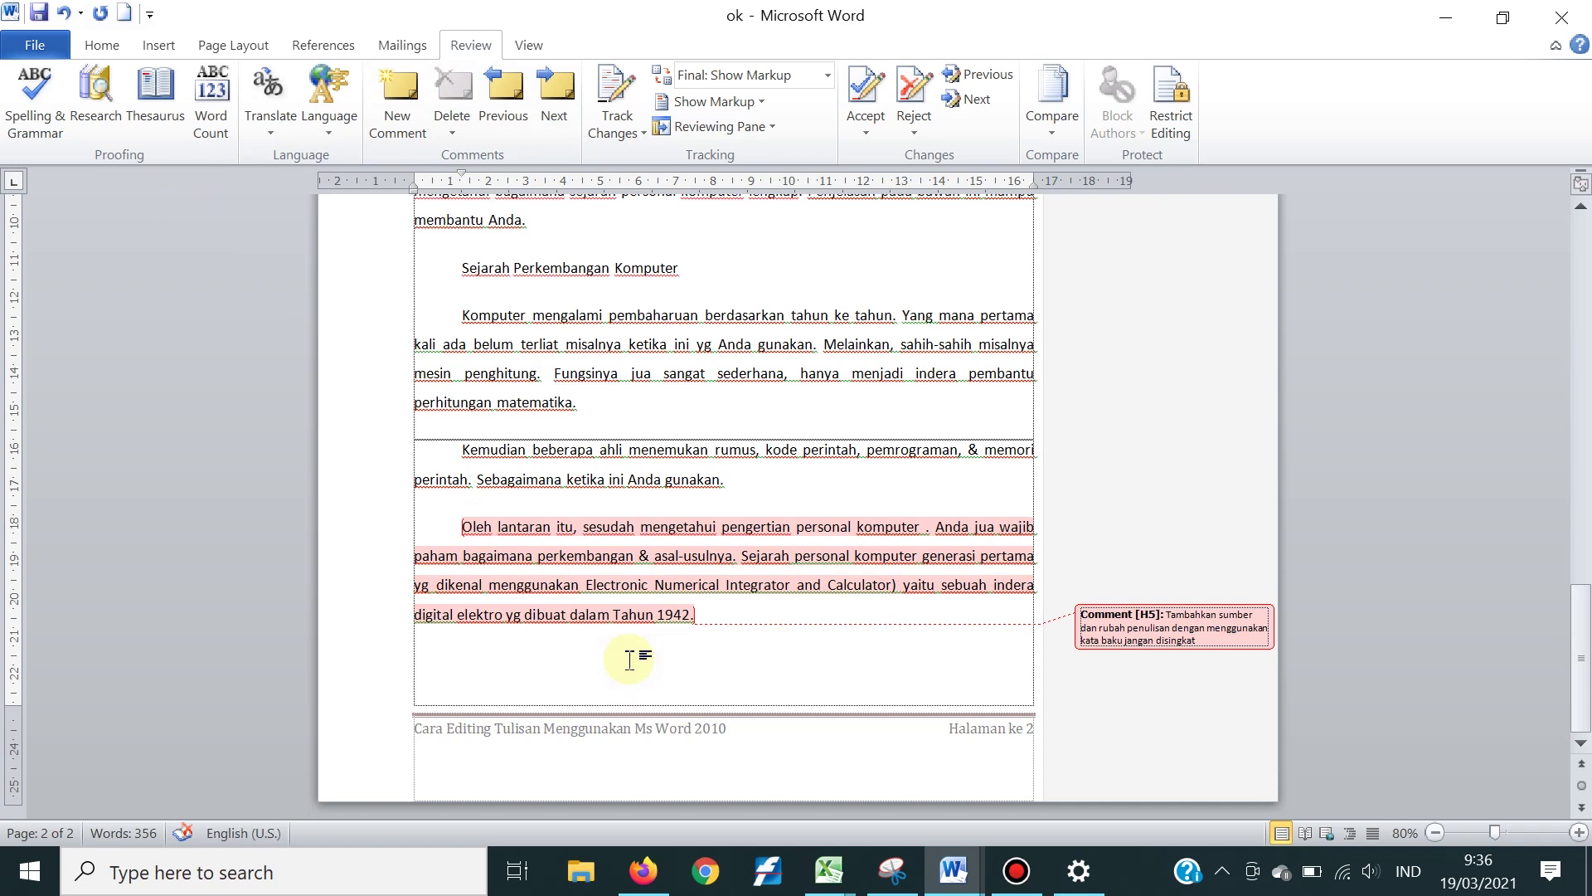
key(ctrl+Return)
scroll(722, 498, down, 3)
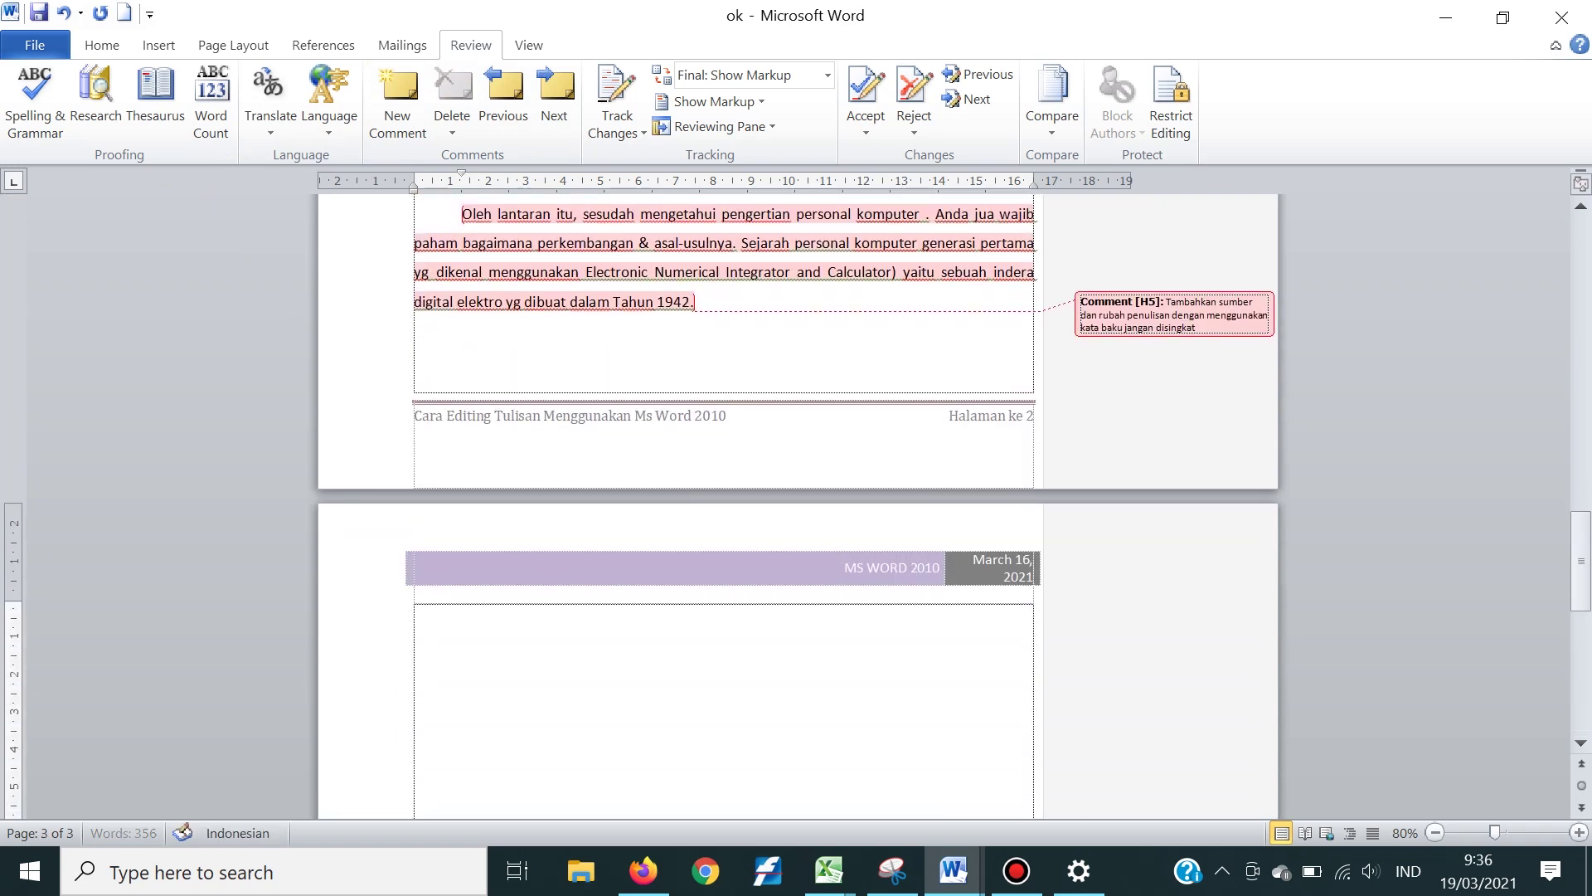
scroll(796, 506, down, 1)
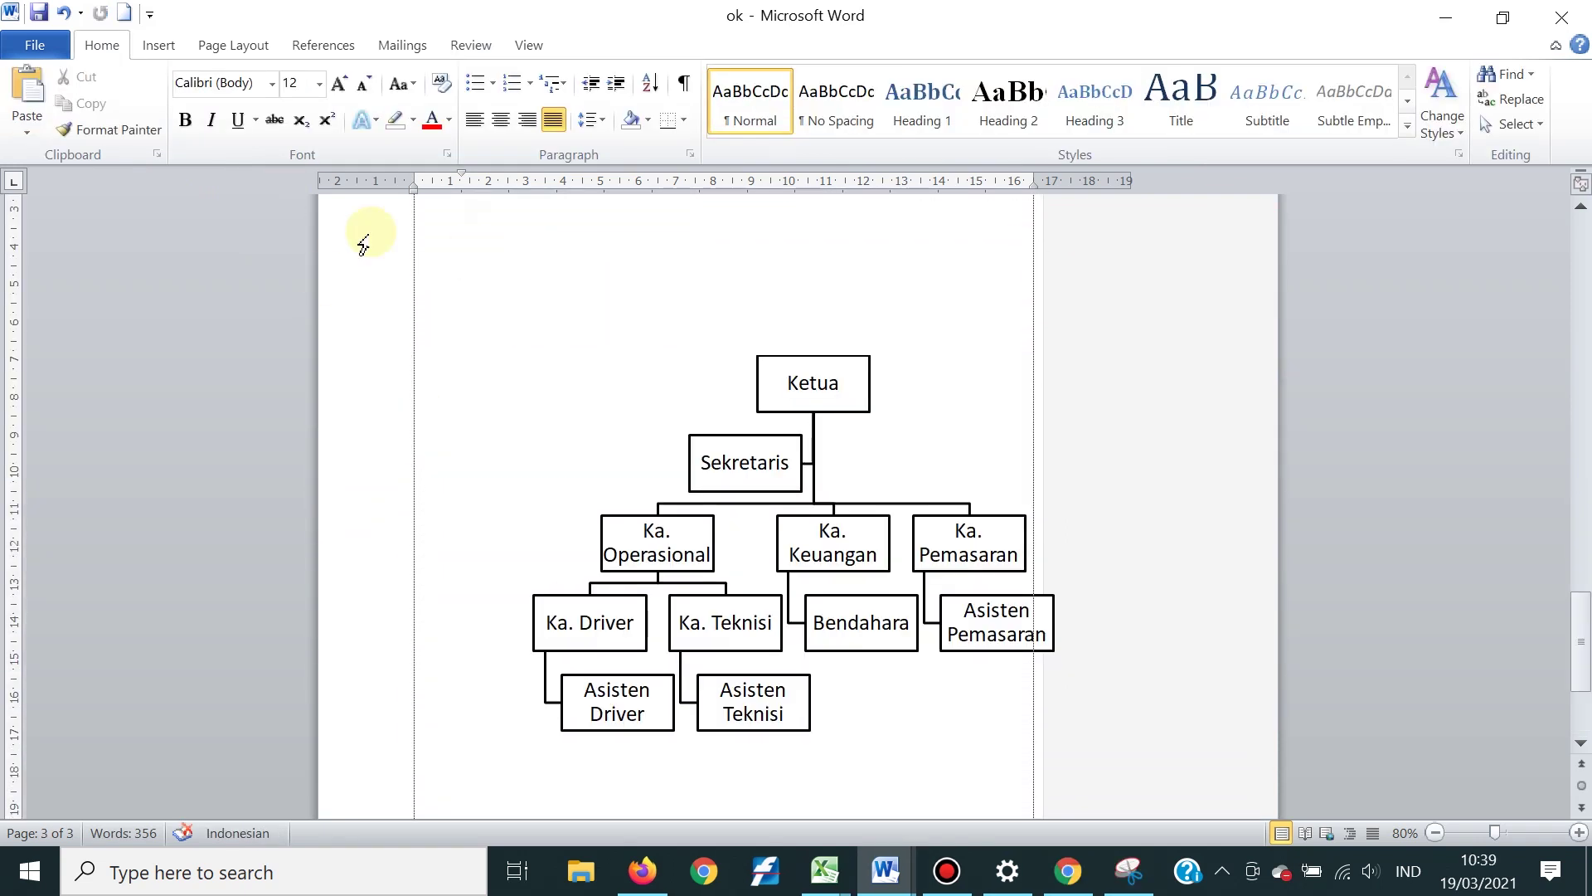
Apply a box page border in the triple-line style to the whole document
click(225, 46)
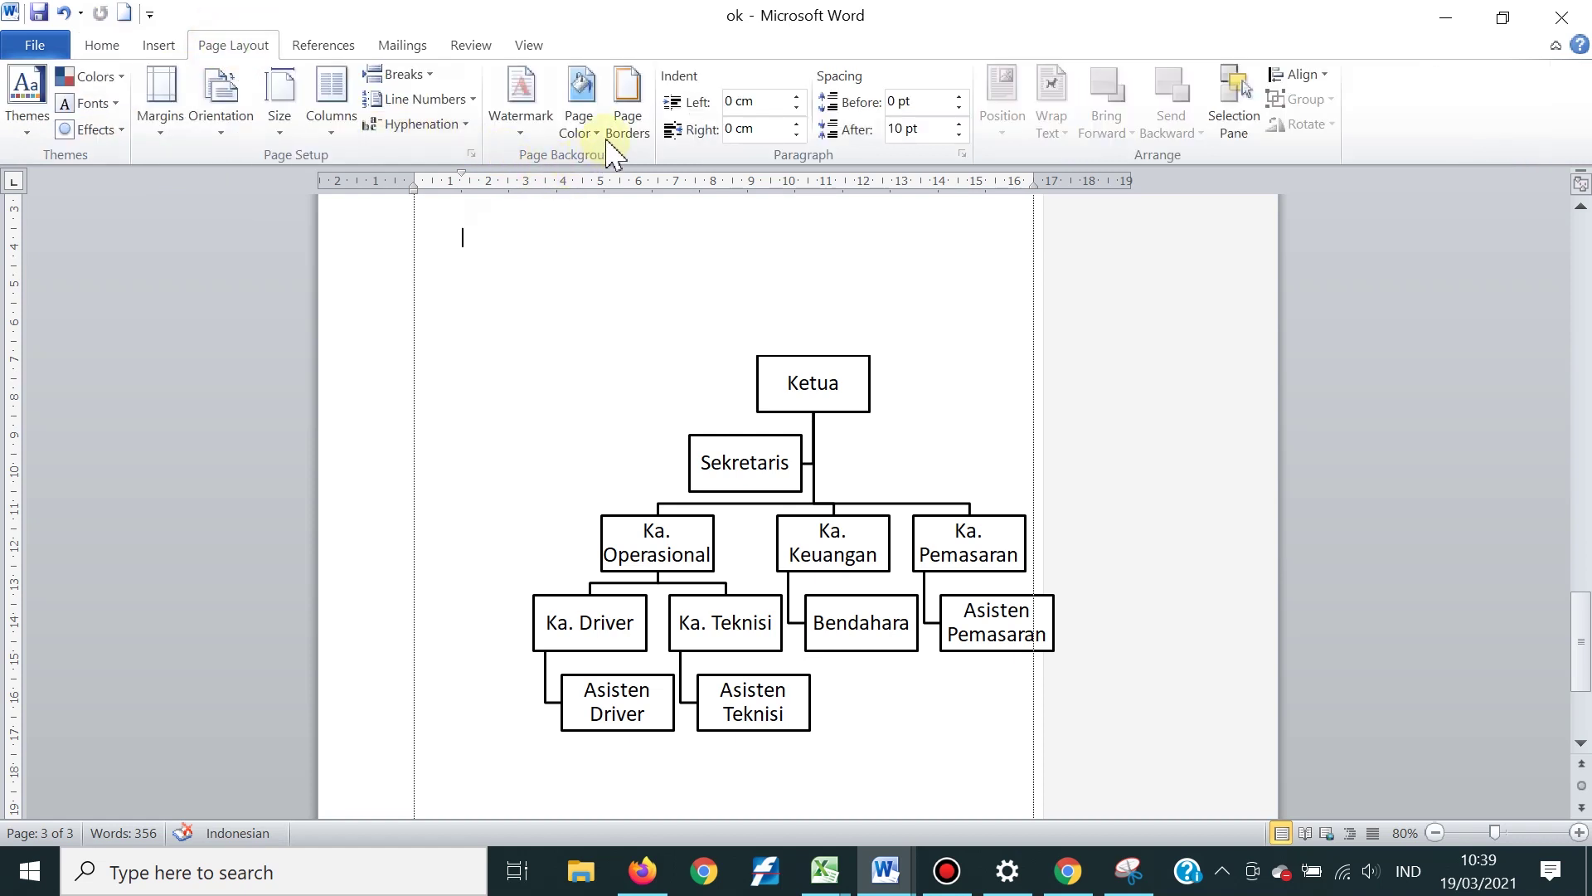
click(630, 125)
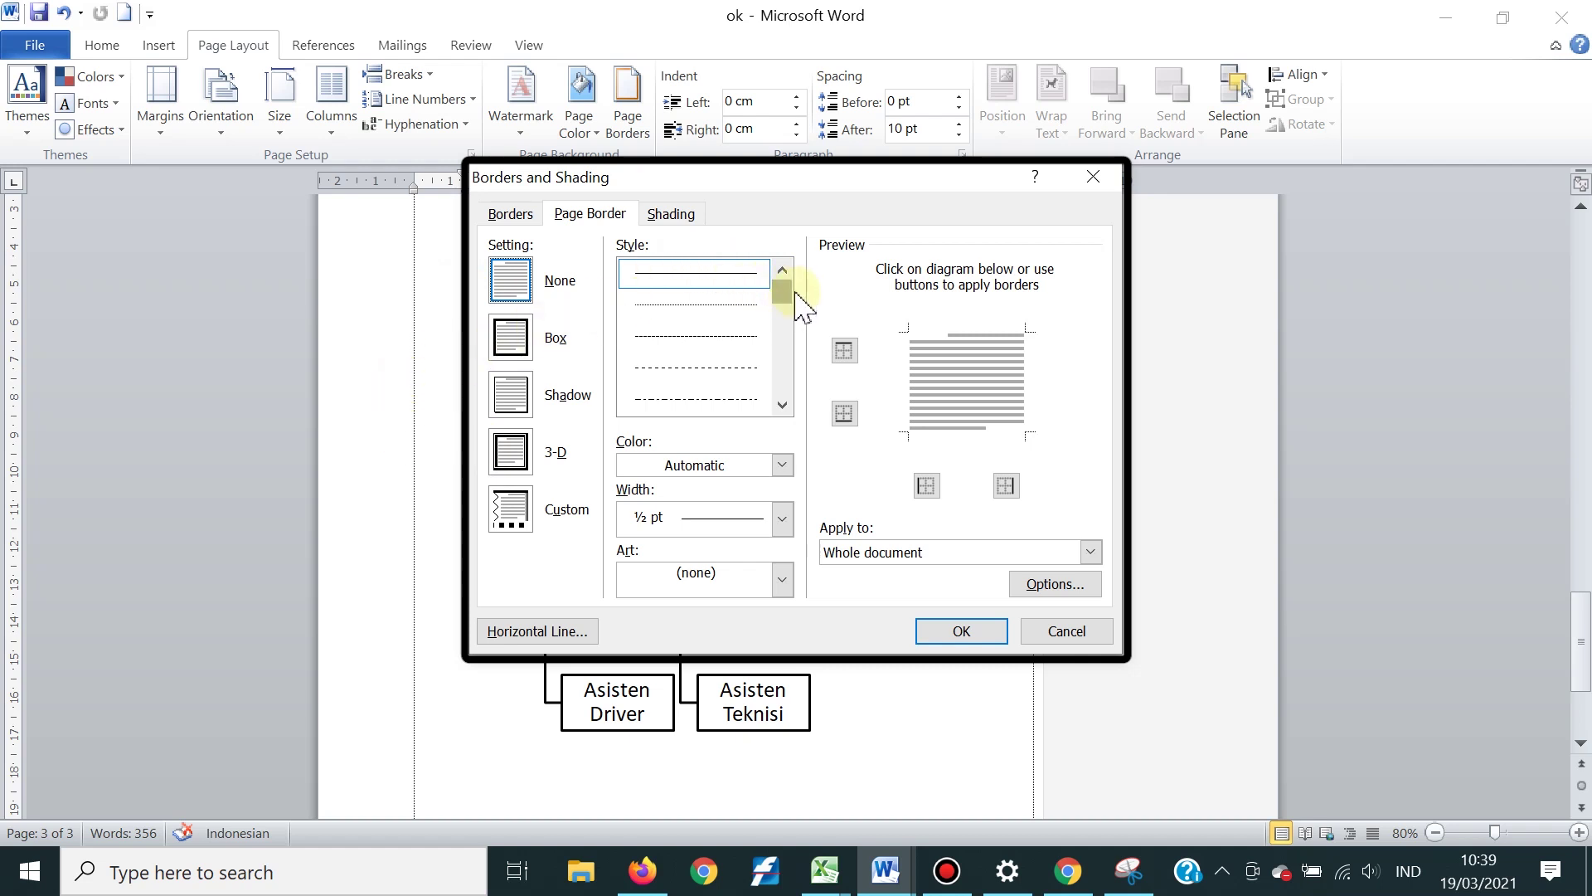
click(760, 278)
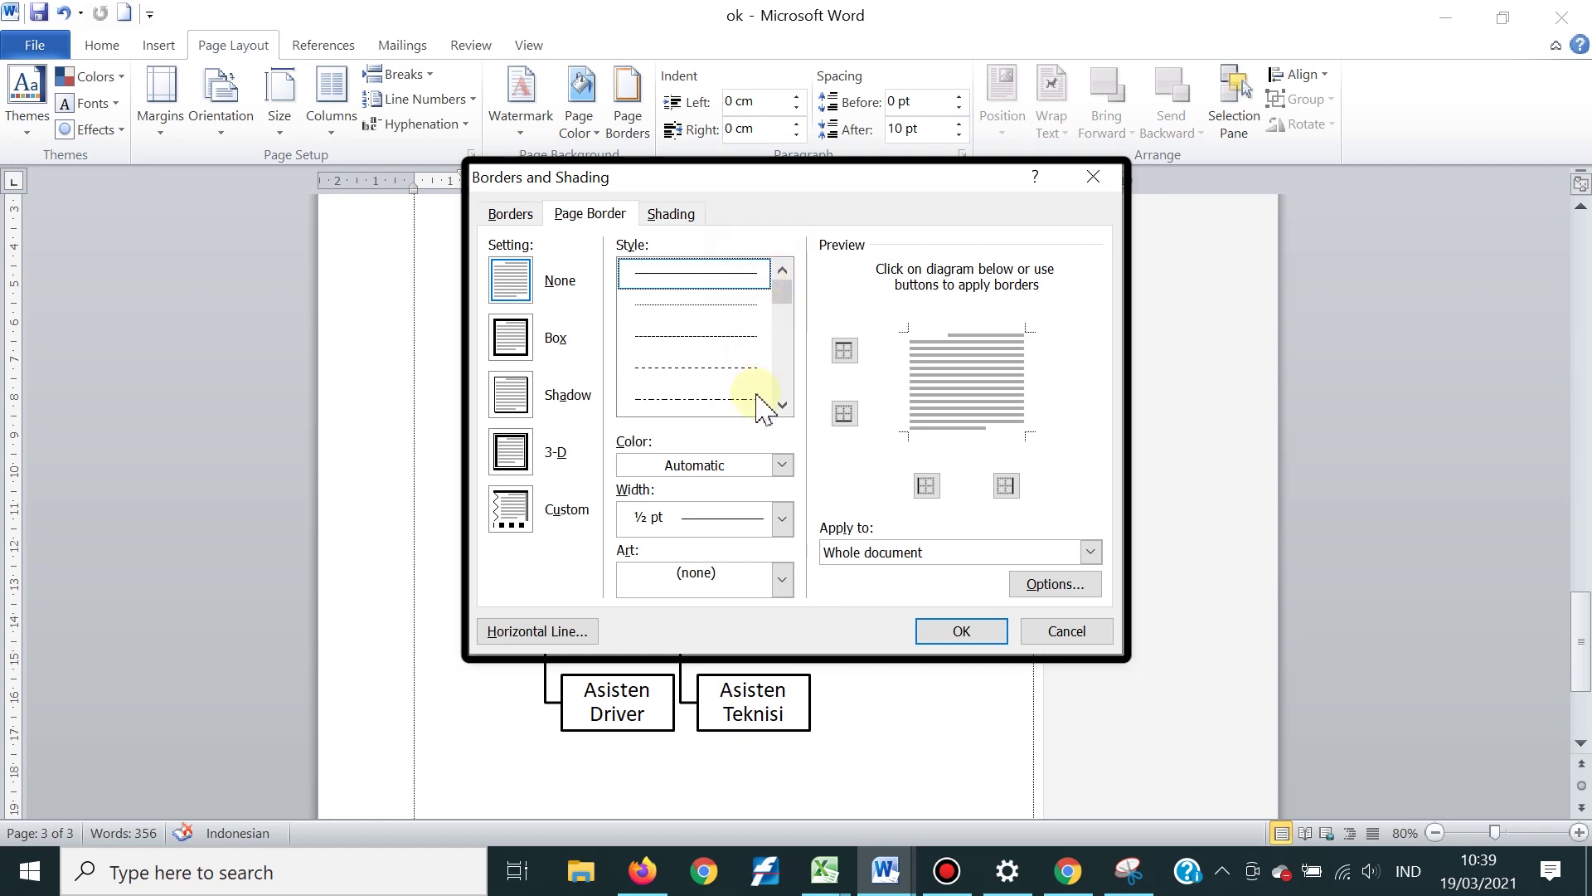
click(782, 405)
click(782, 405)
click(742, 400)
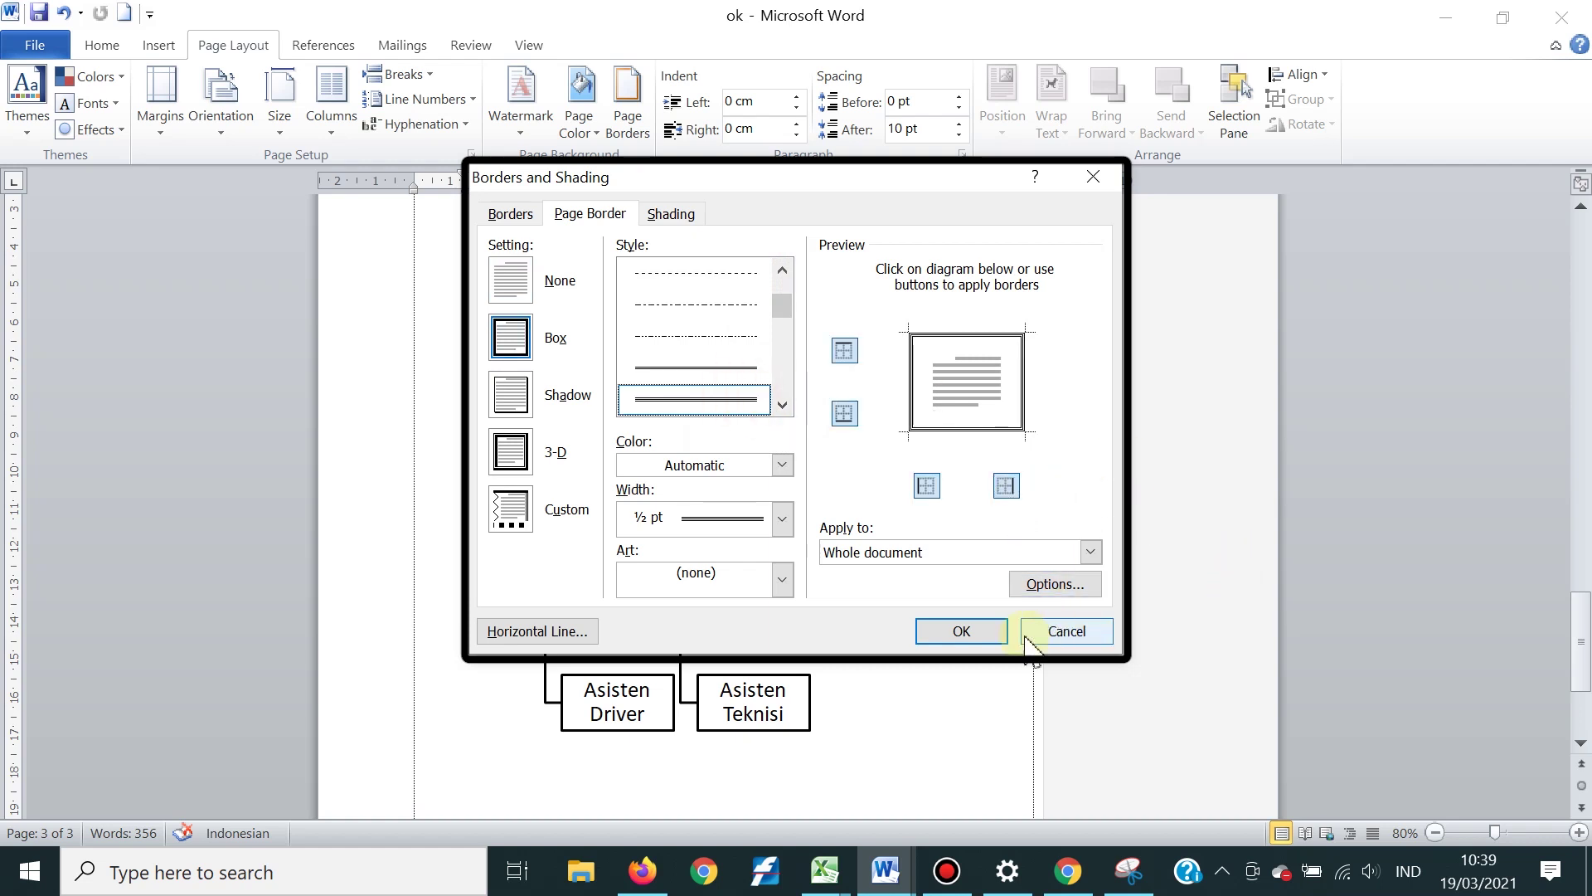
click(996, 632)
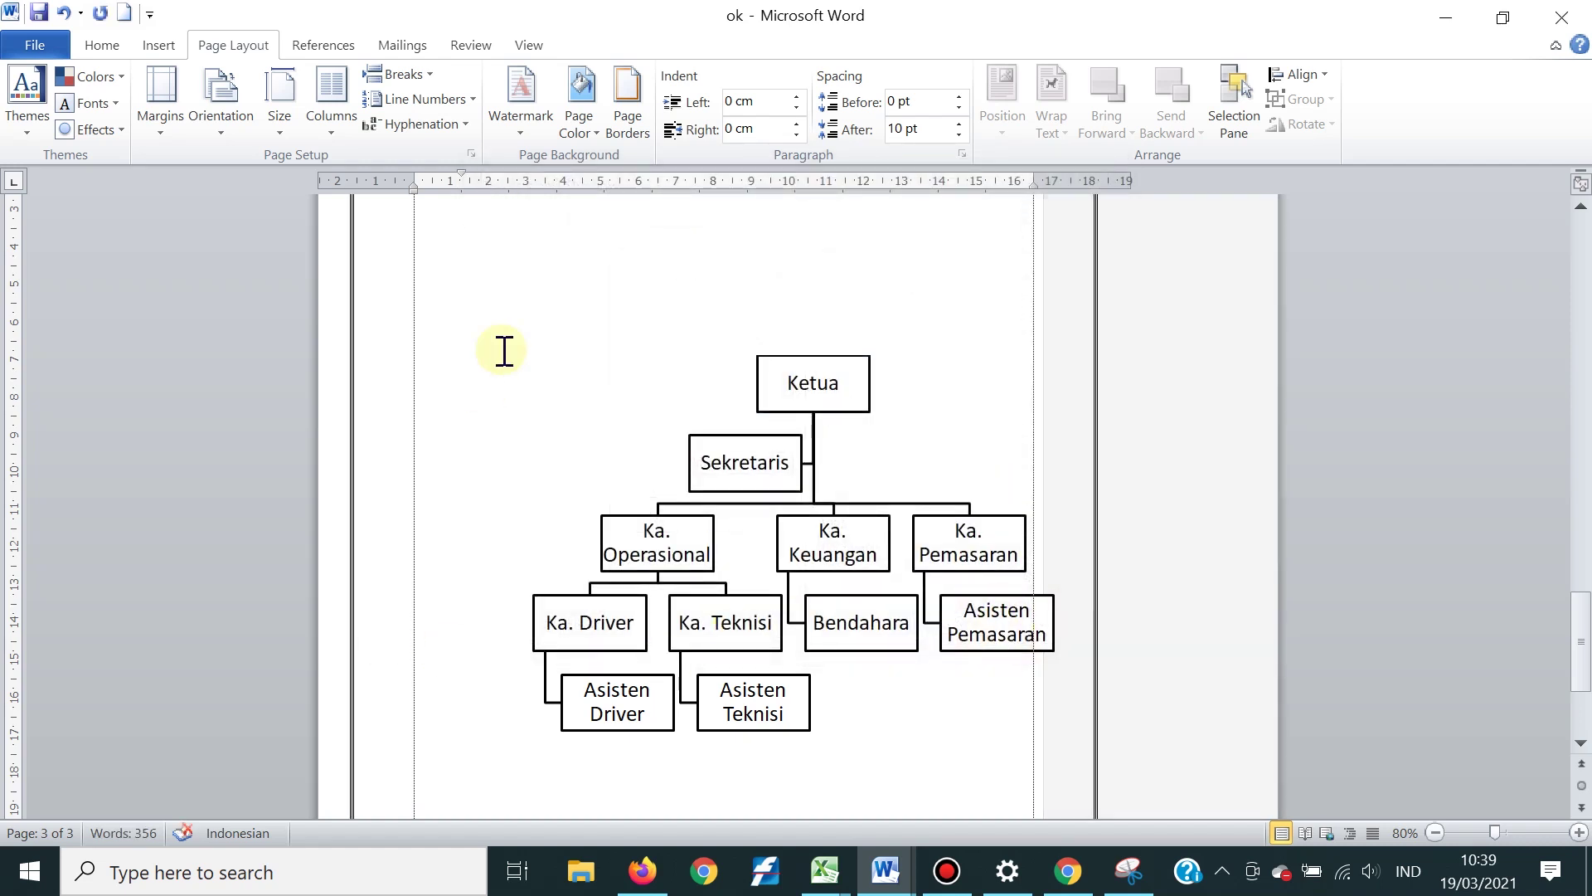
Change the page border color to standard red
click(639, 123)
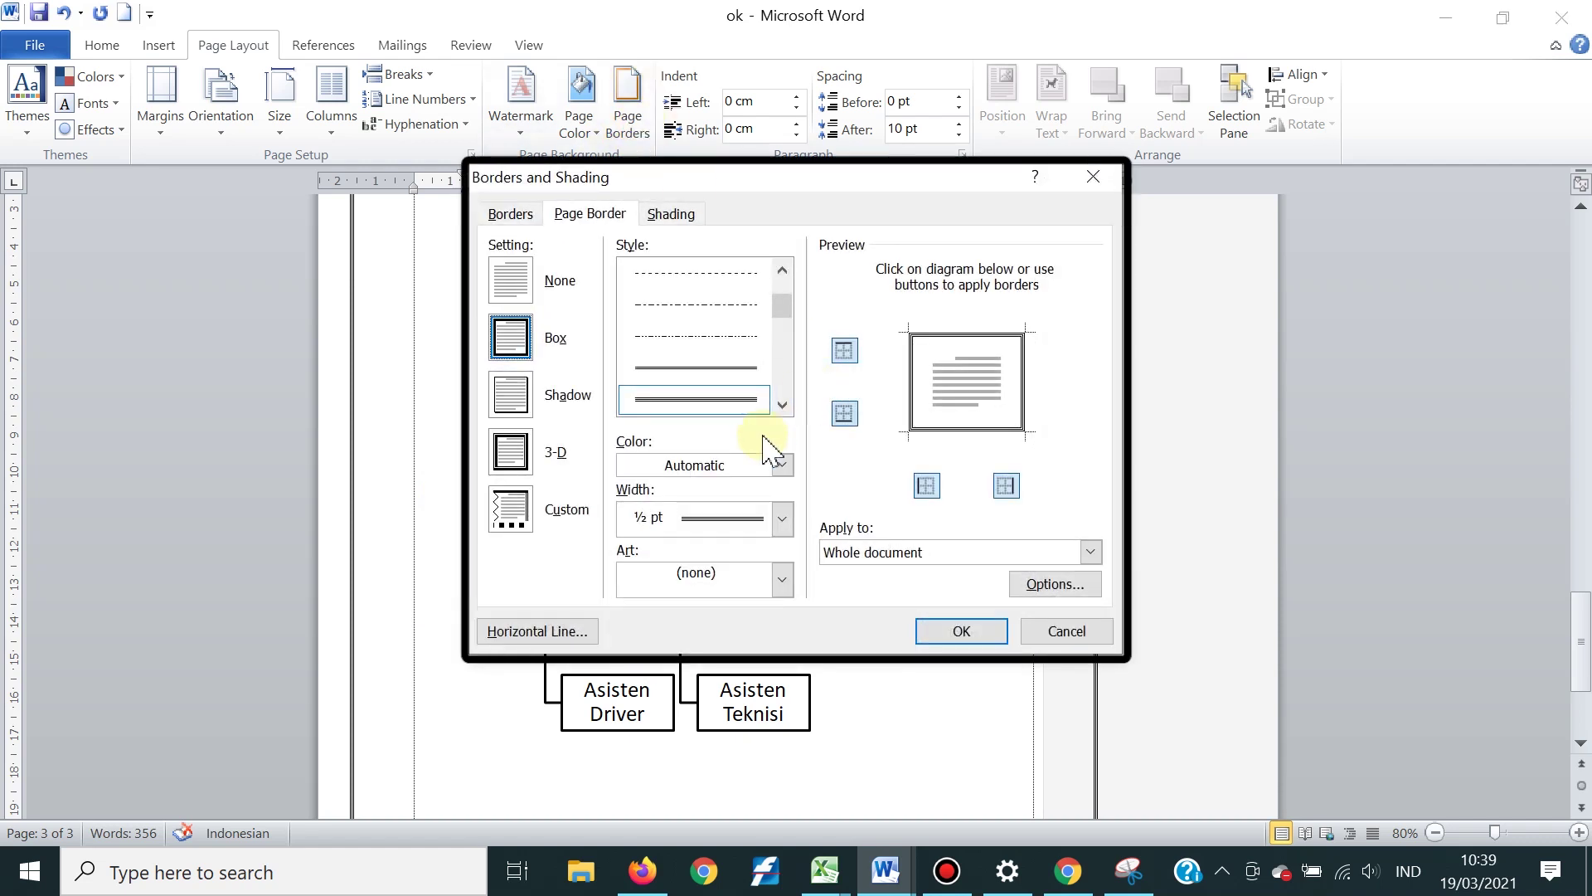
click(776, 466)
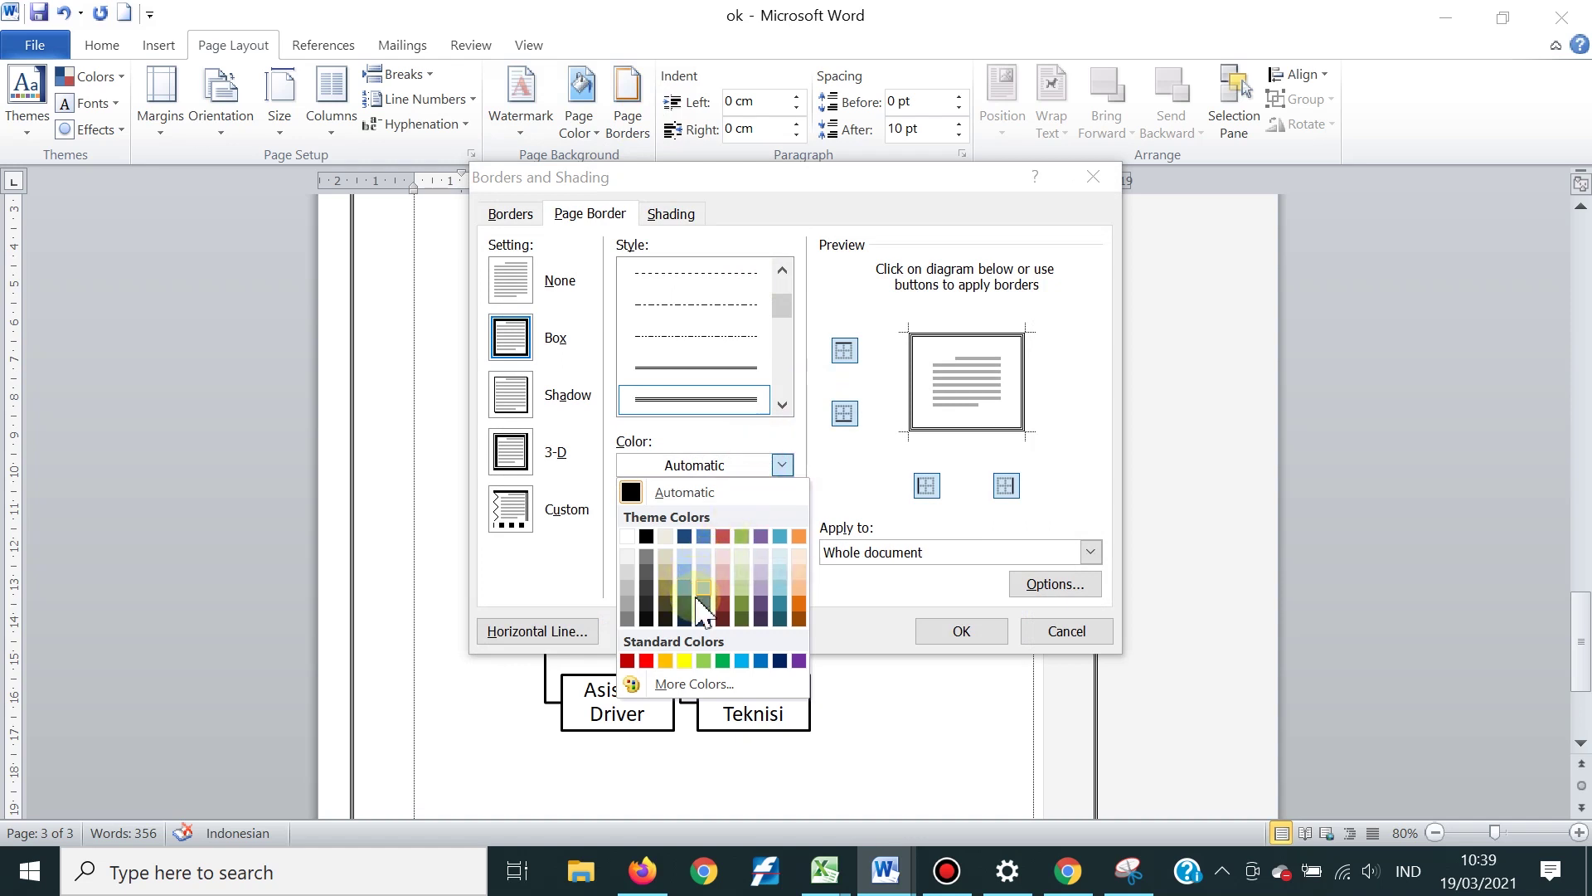
click(646, 661)
click(958, 632)
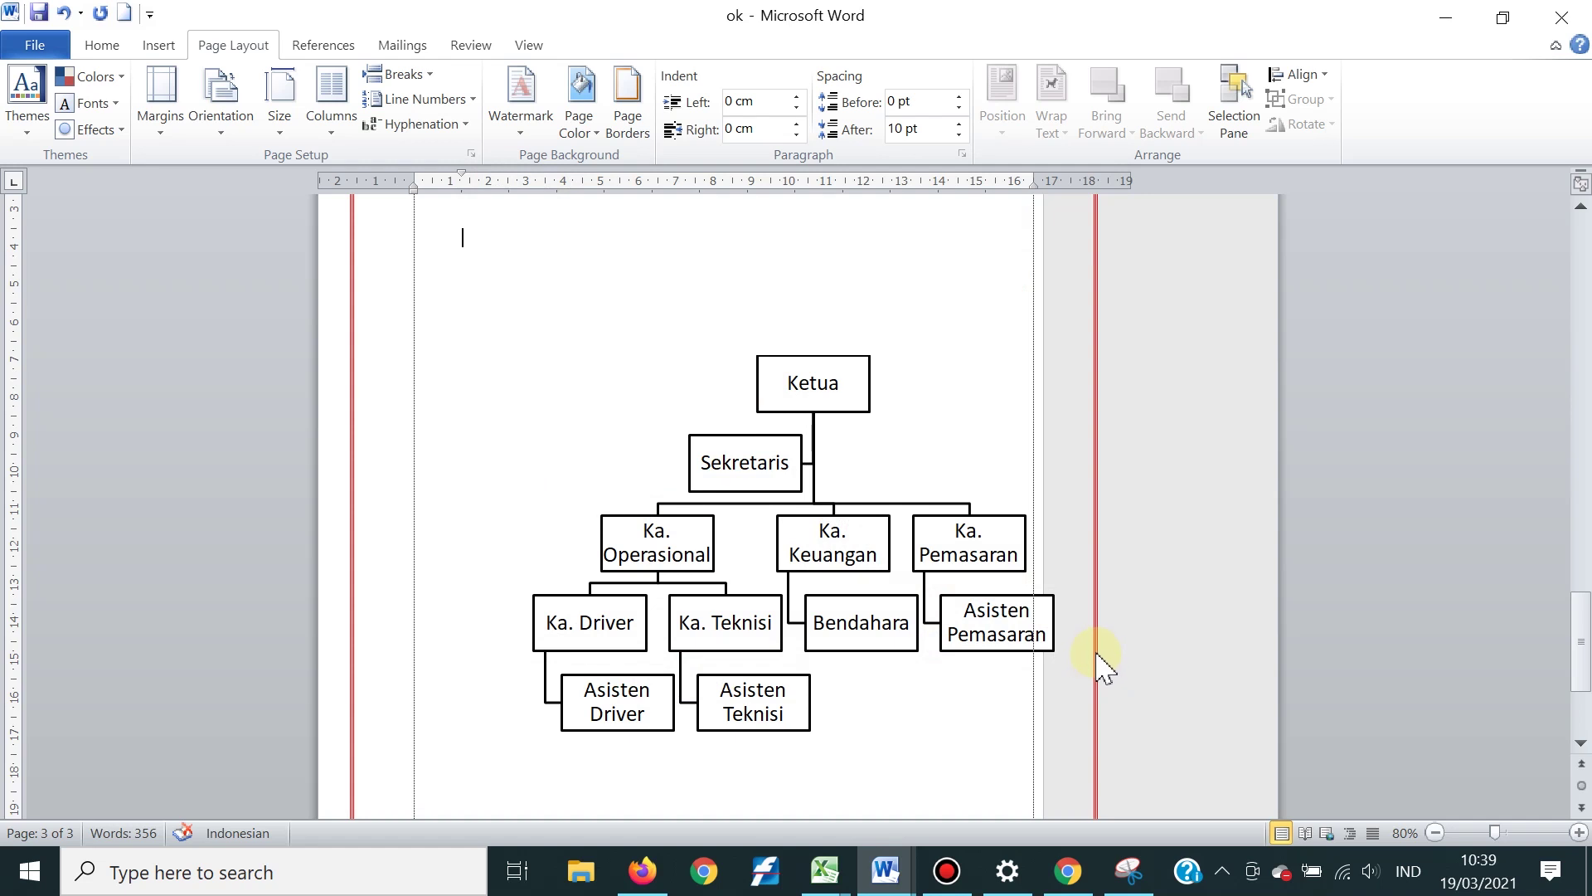
Apply the red apple art page border to the whole document and check it across the pages
click(628, 142)
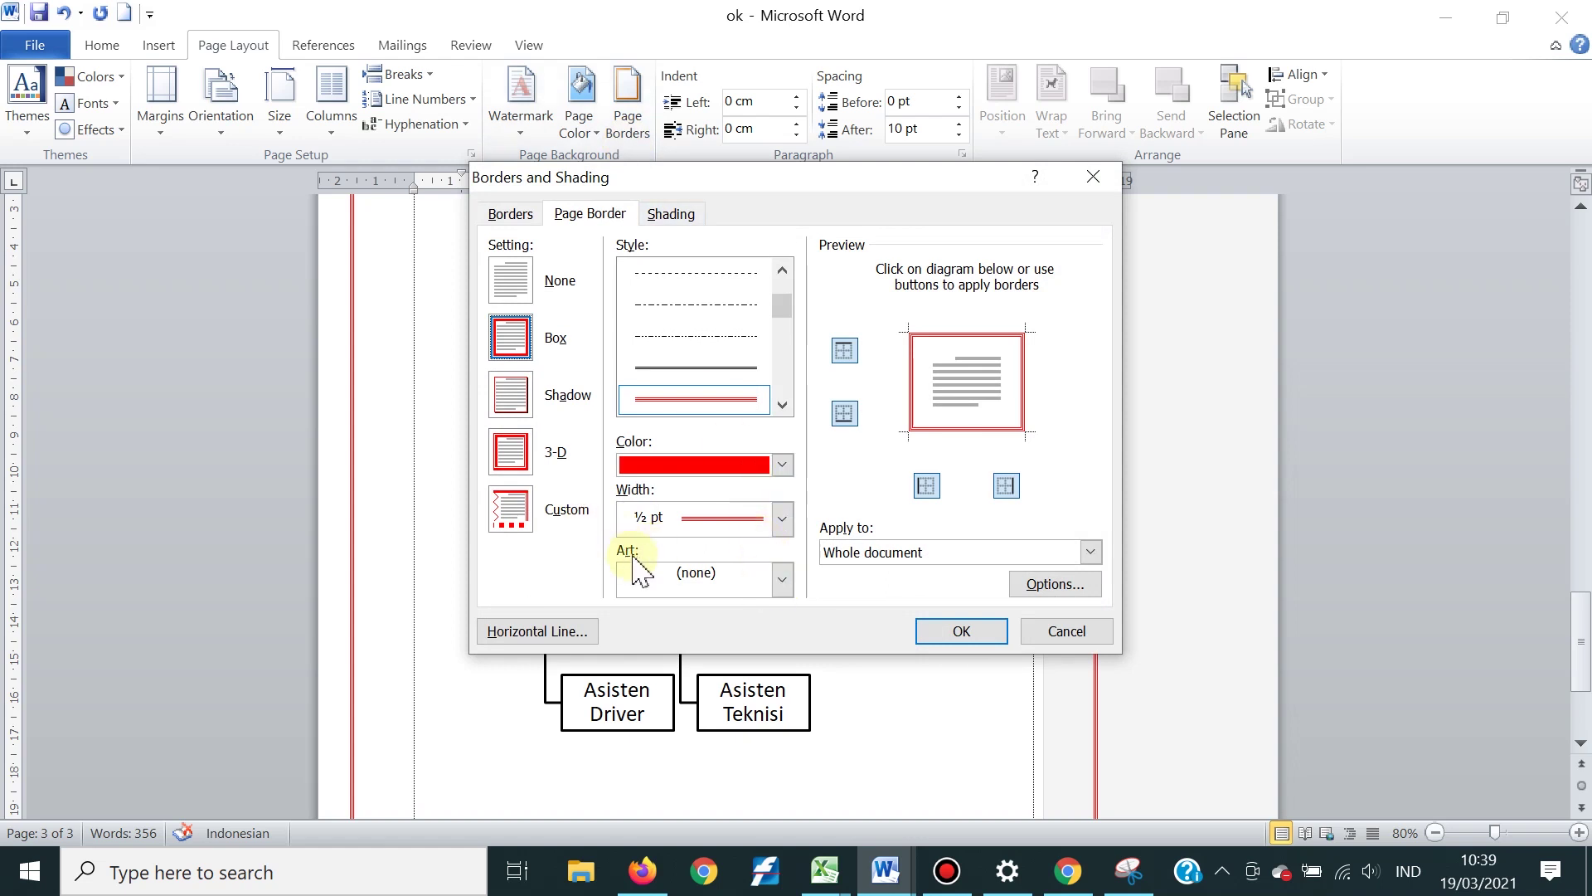
click(784, 582)
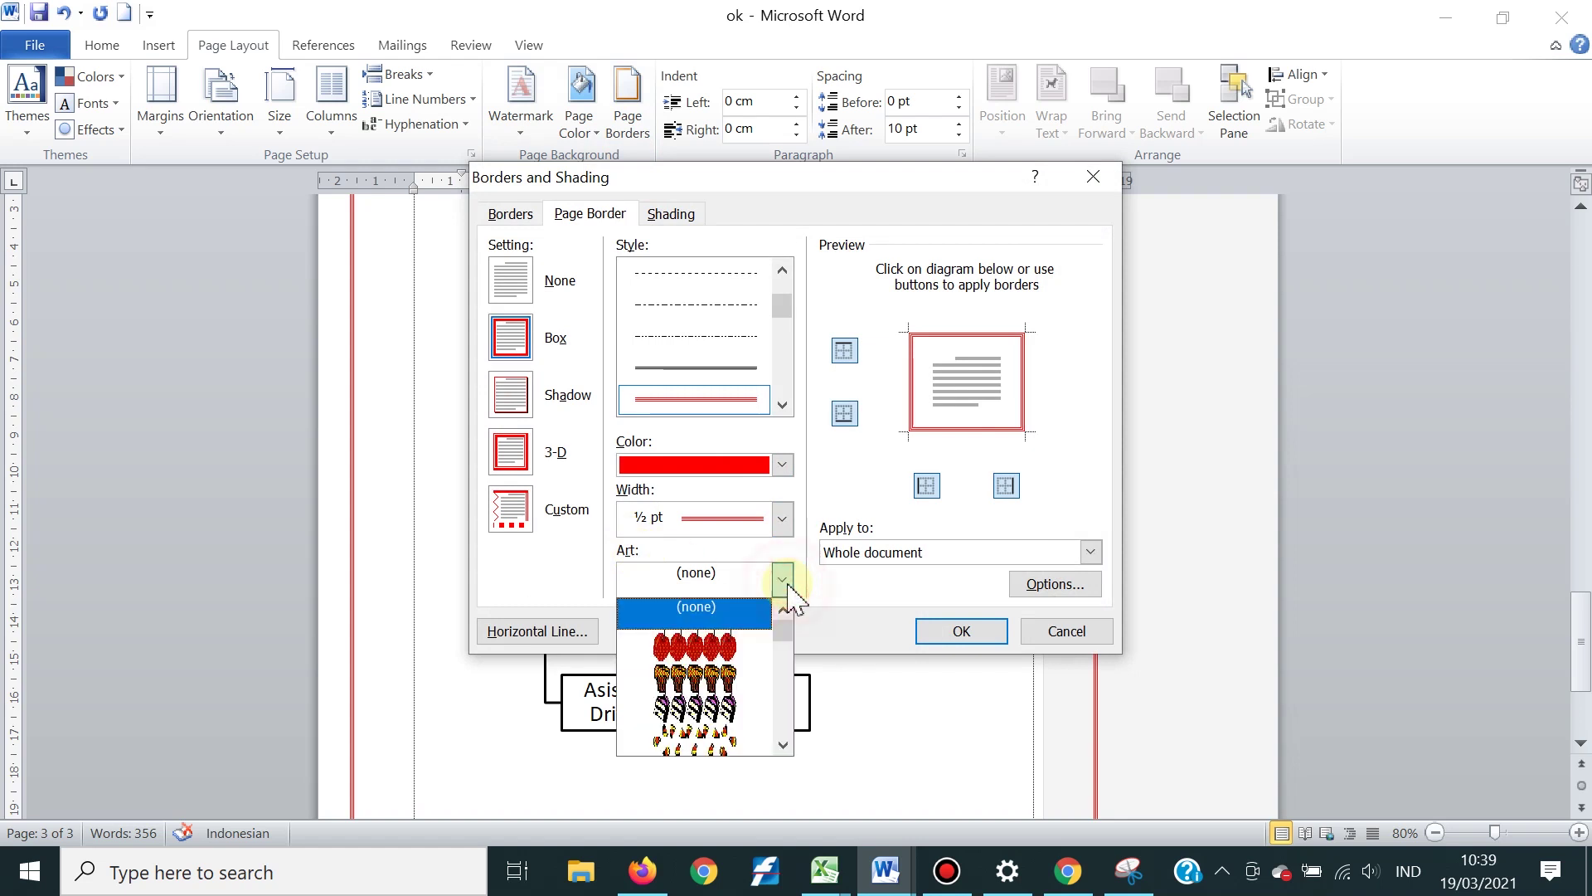
click(733, 648)
click(998, 639)
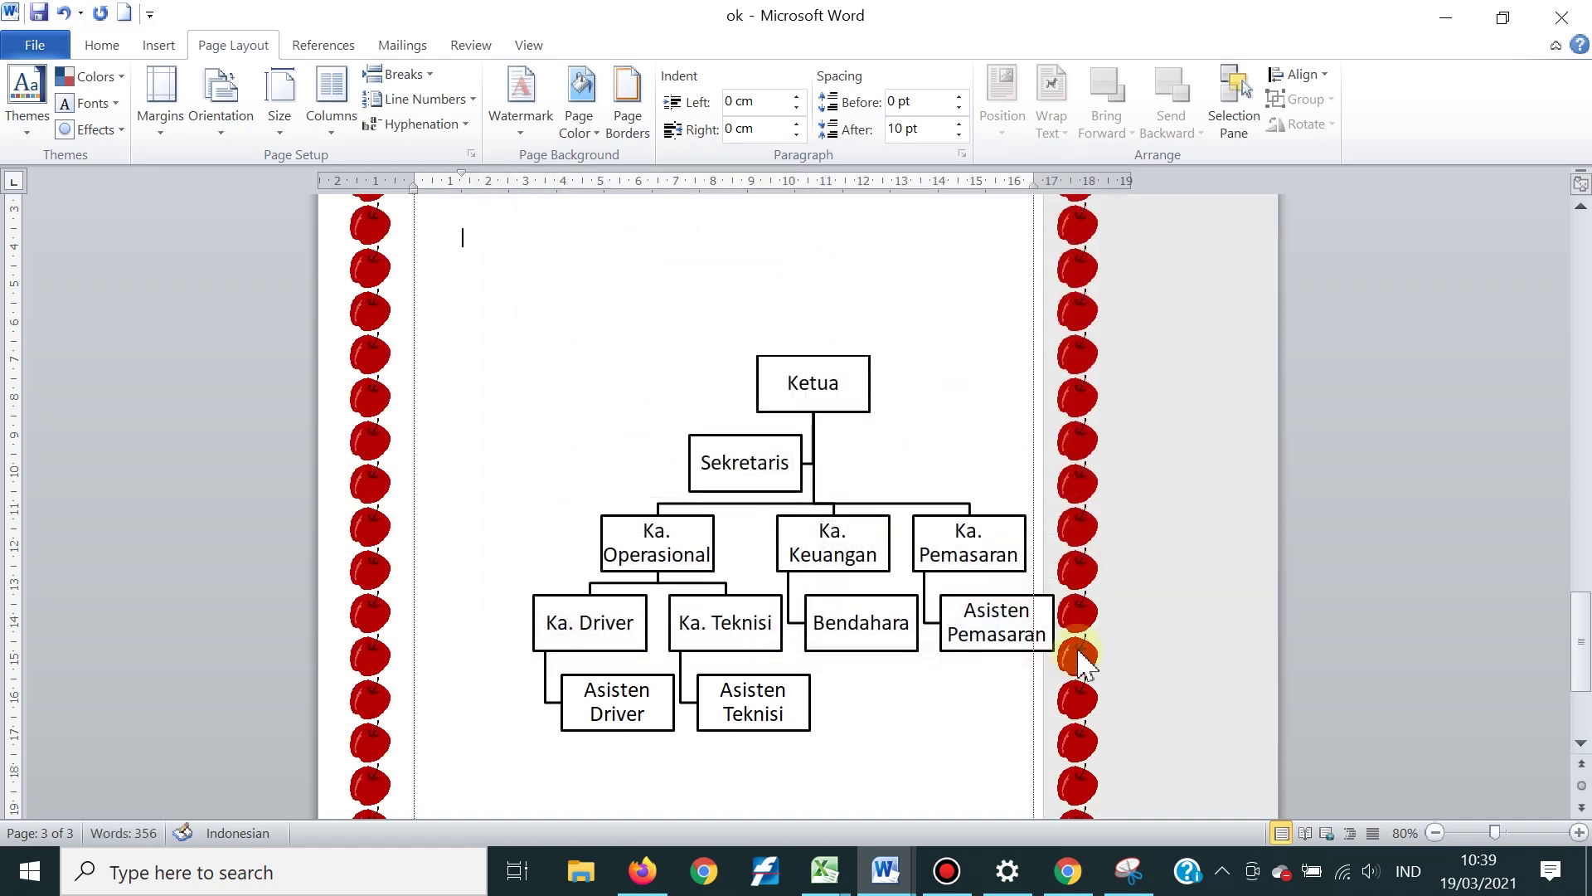
scroll(1069, 573, down, 2)
scroll(1067, 569, up, 8)
scroll(1065, 555, up, 5)
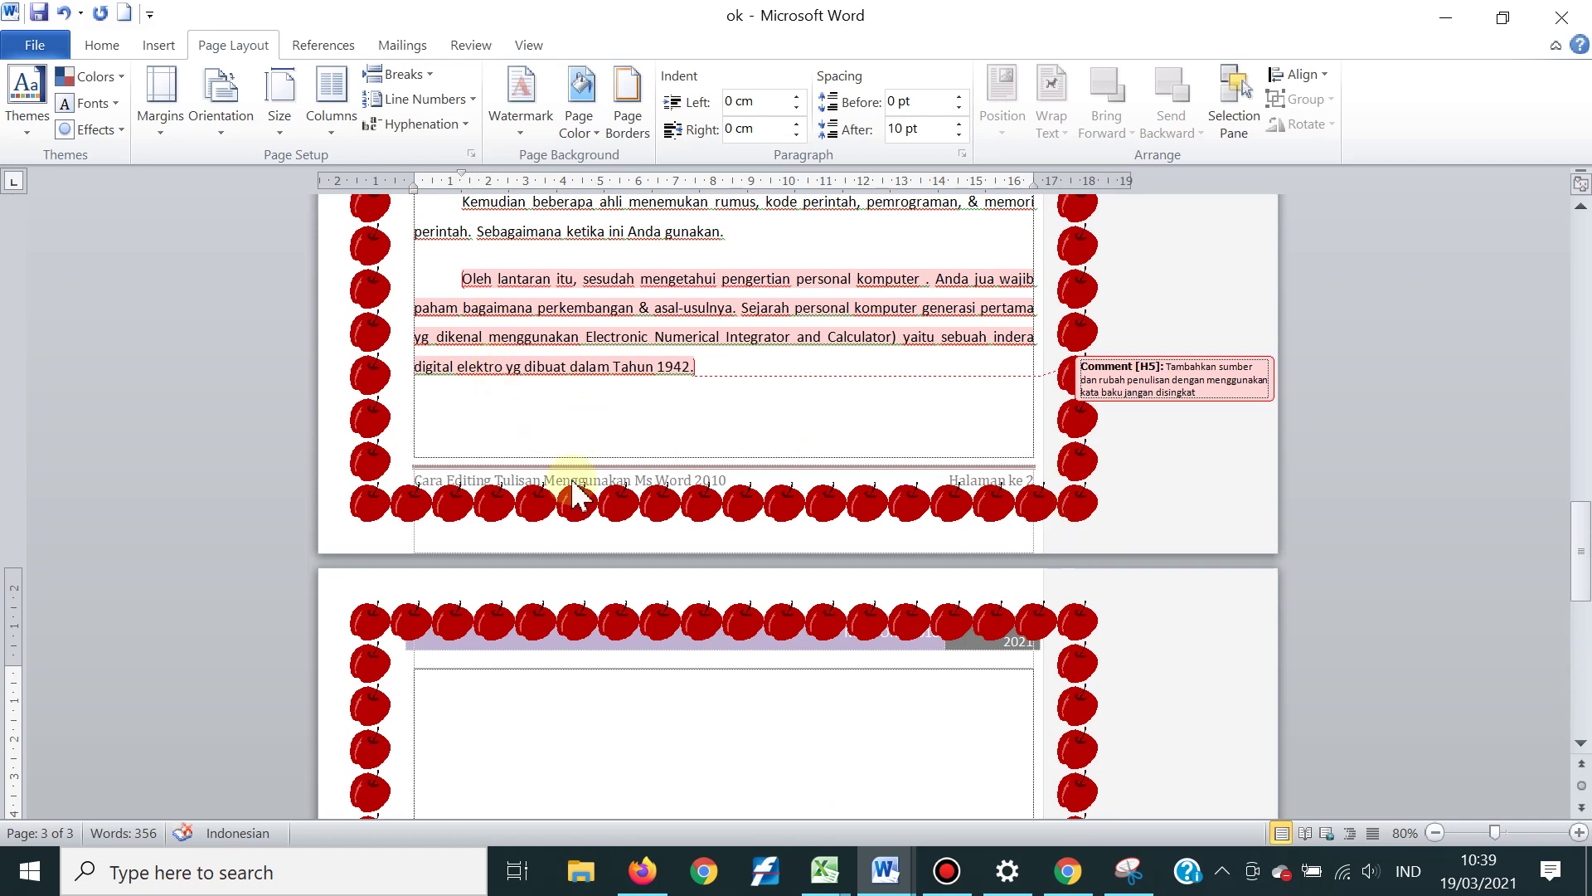
Remove the apple page border from the whole document by choosing the None setting
click(624, 118)
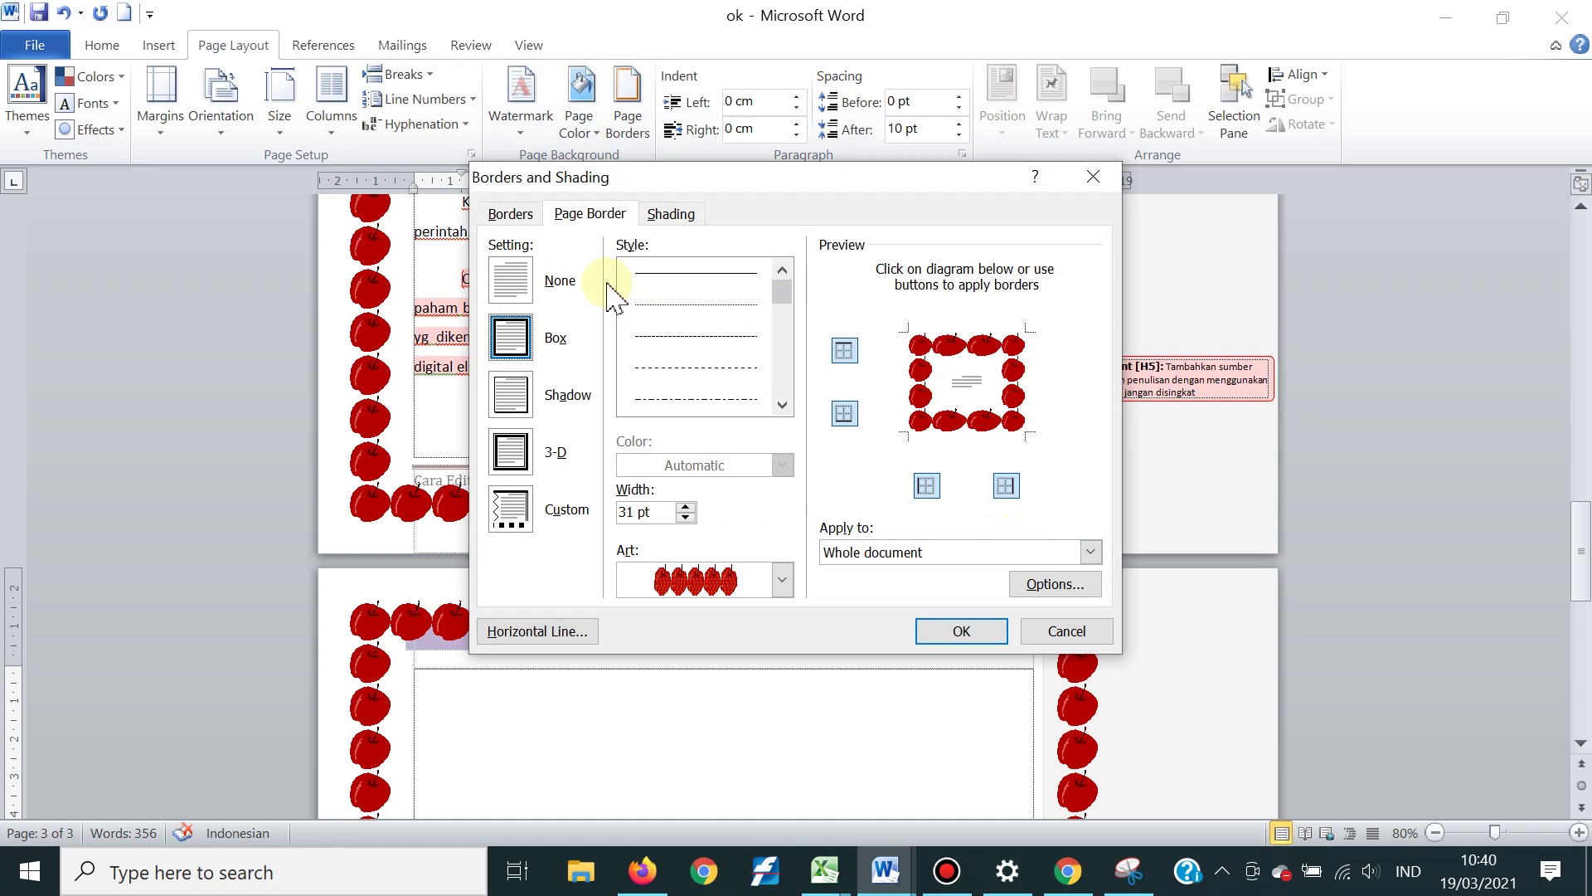
click(523, 291)
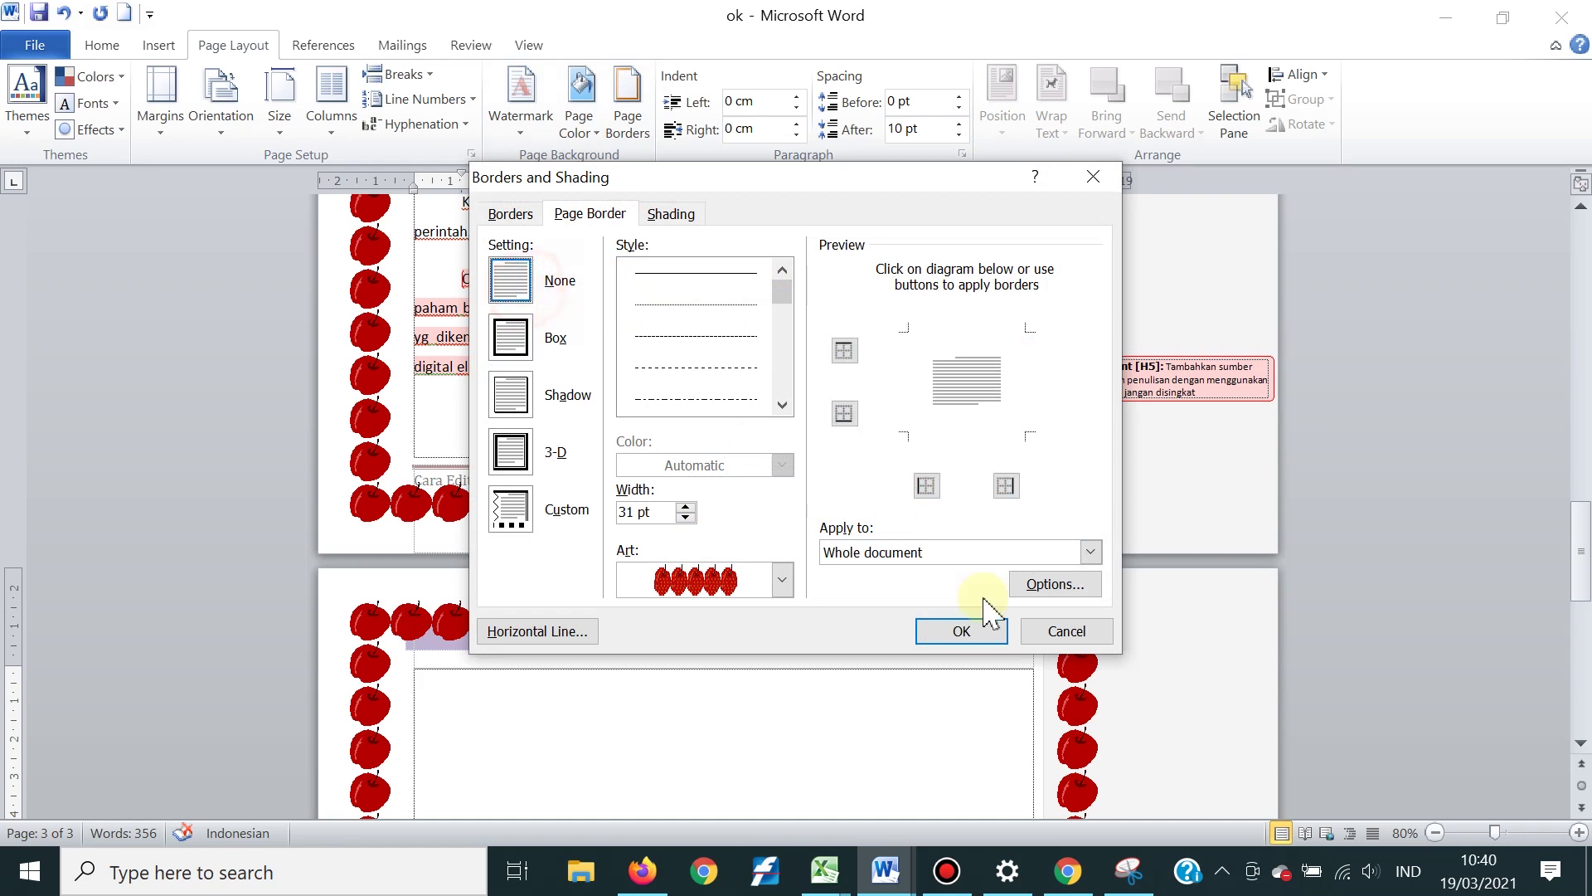
click(982, 635)
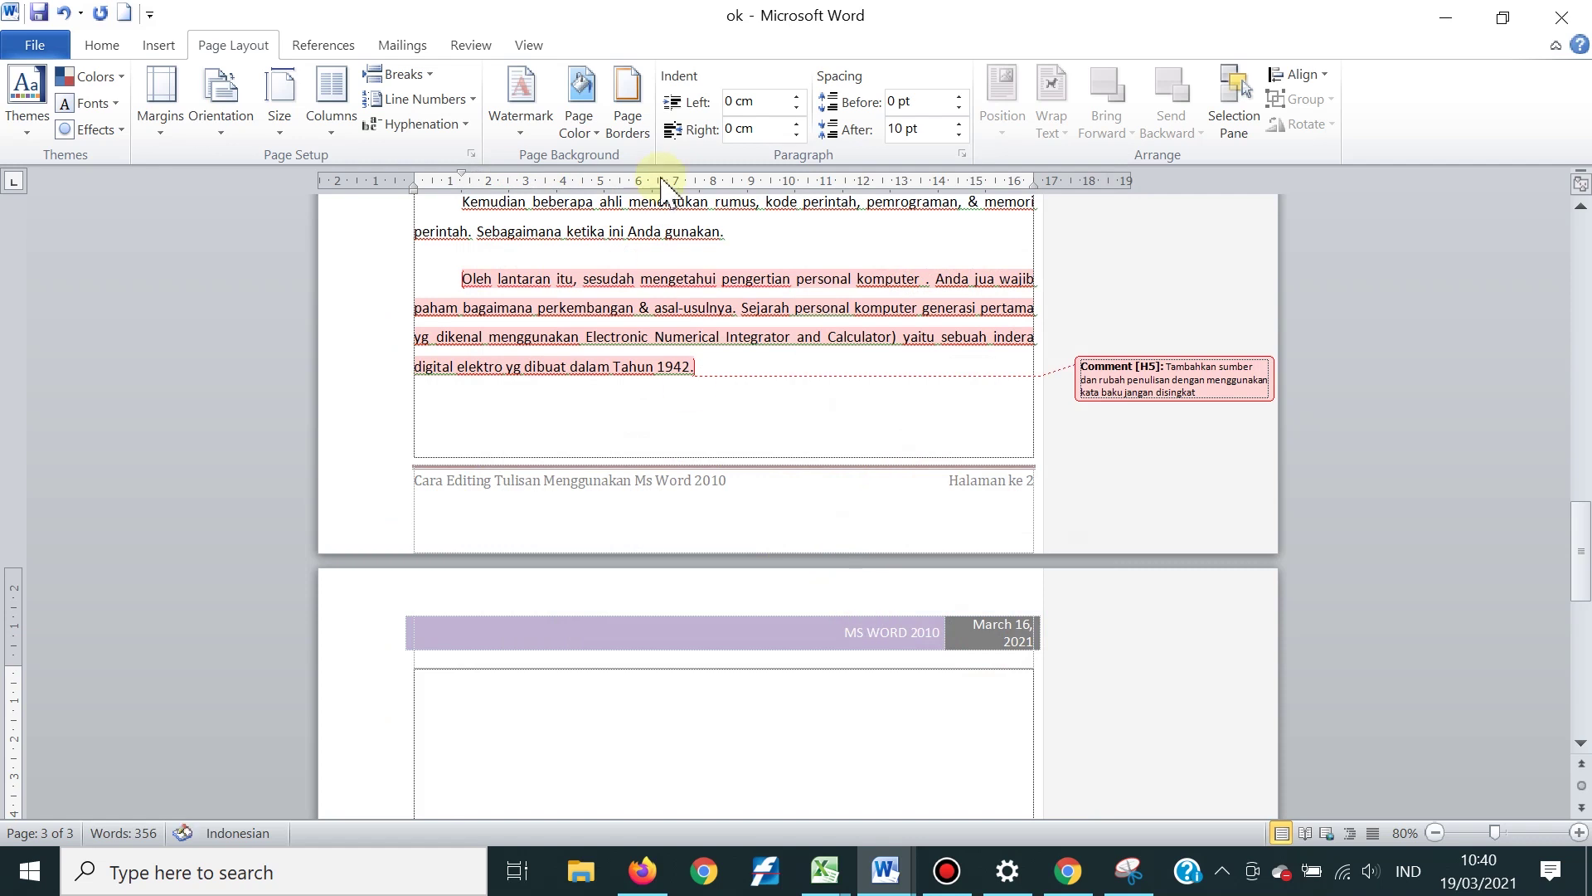
Add the muffin art page border and apply it to this section only
click(624, 122)
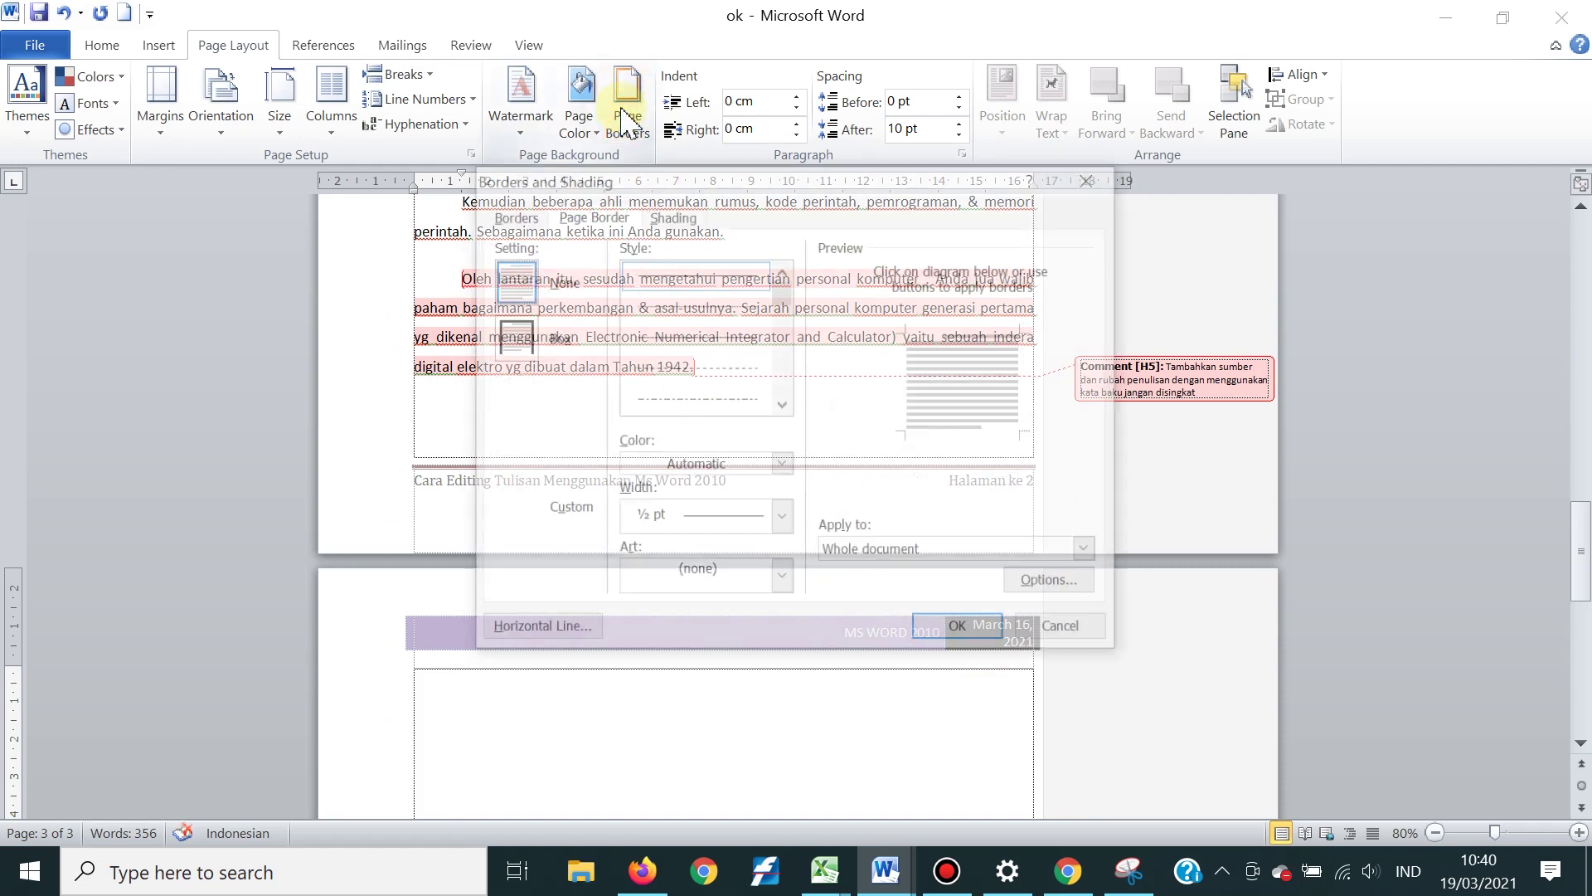
click(763, 579)
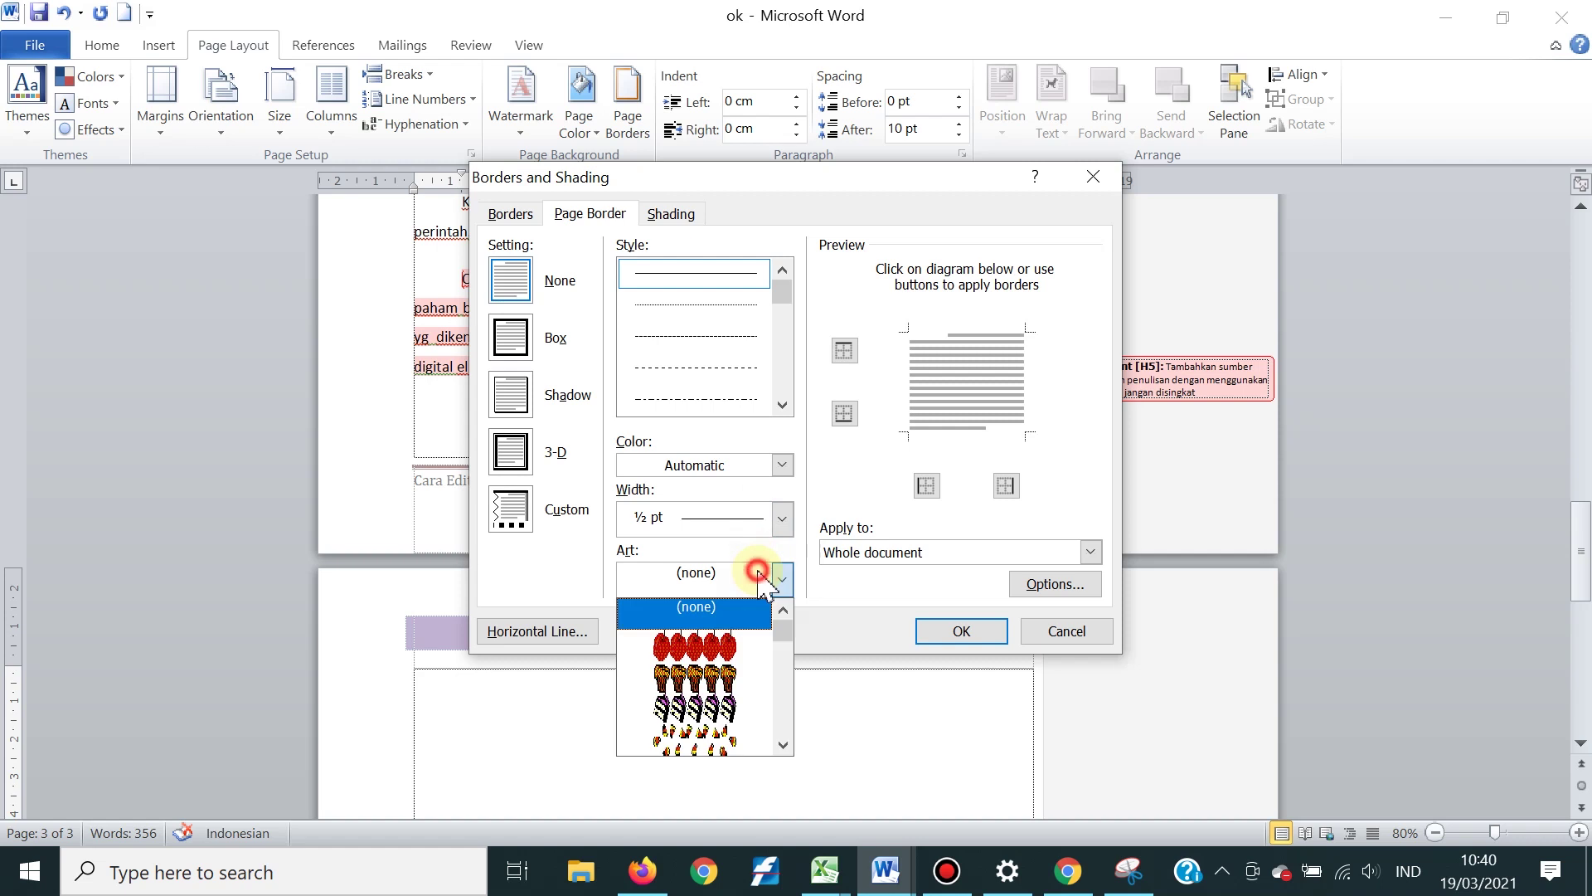
click(735, 678)
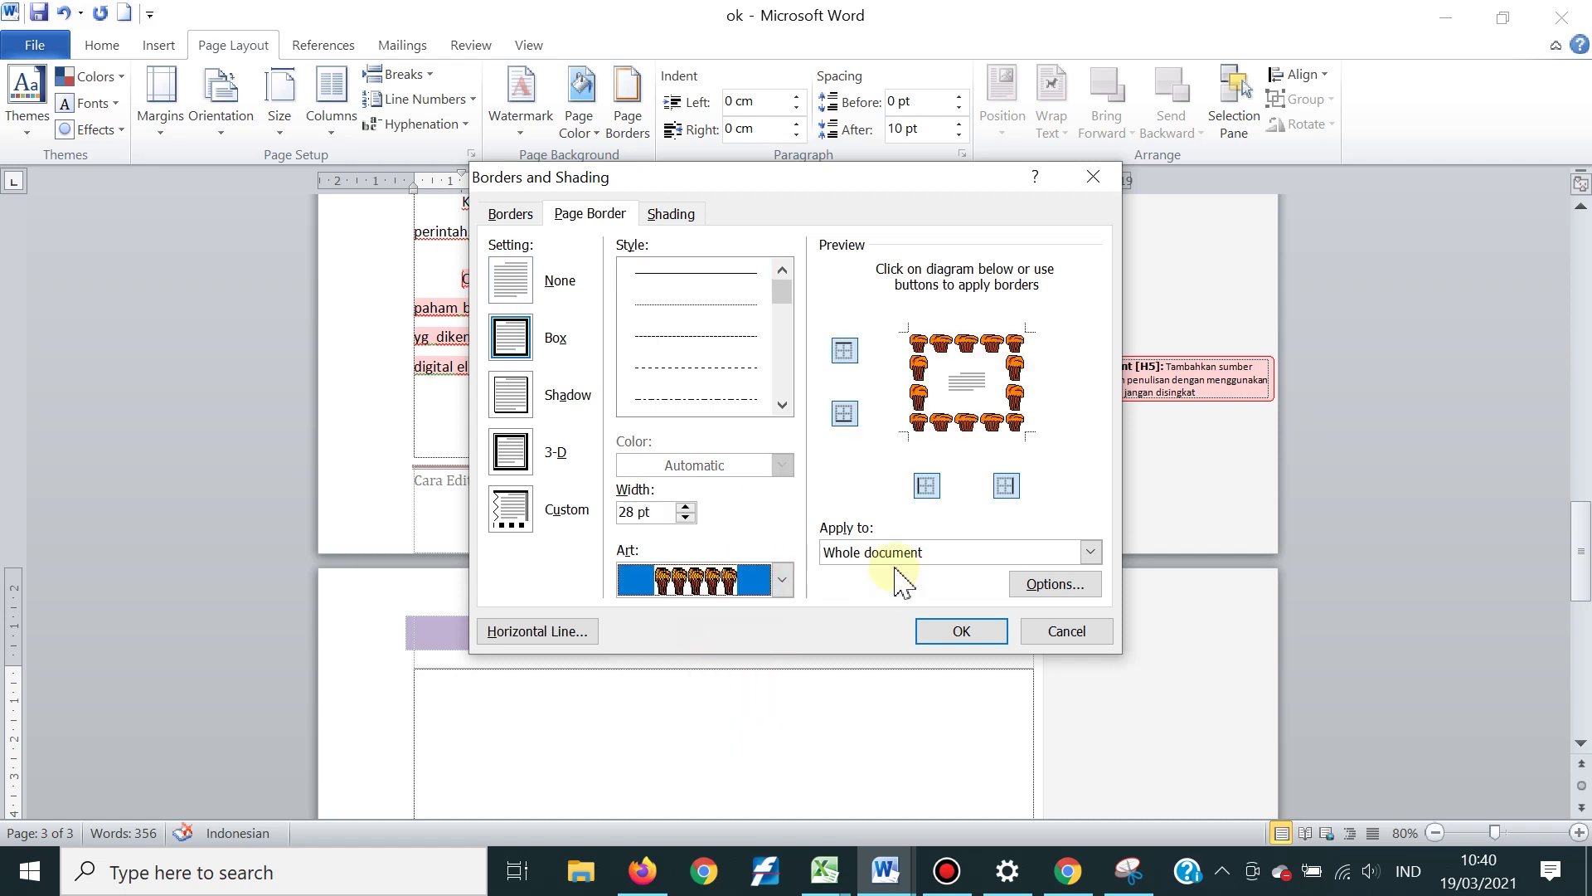
click(1091, 553)
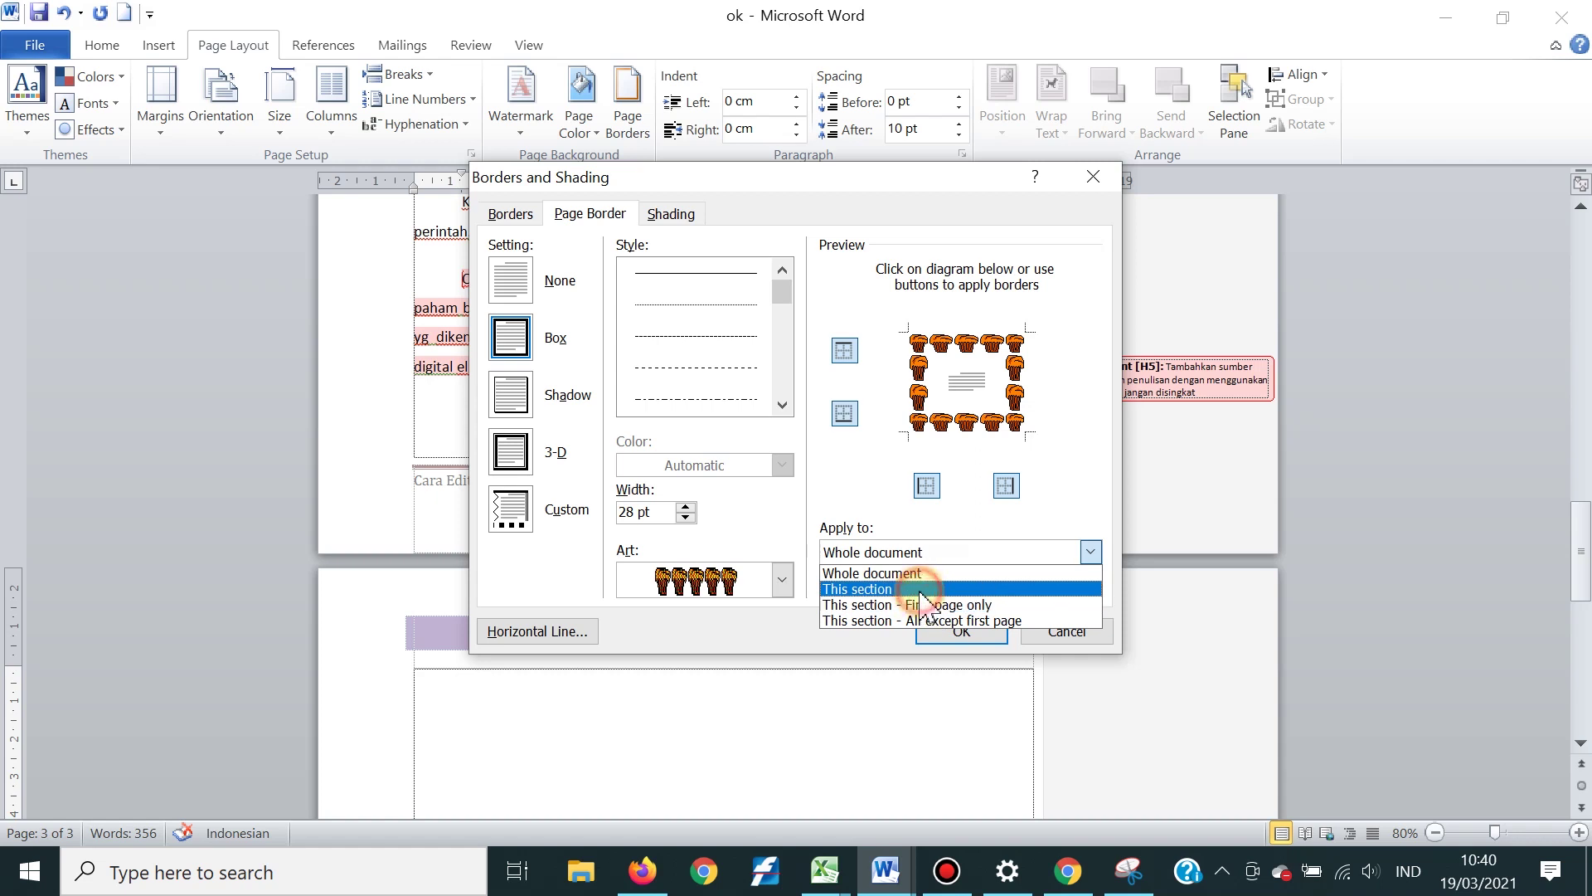
click(923, 591)
click(962, 632)
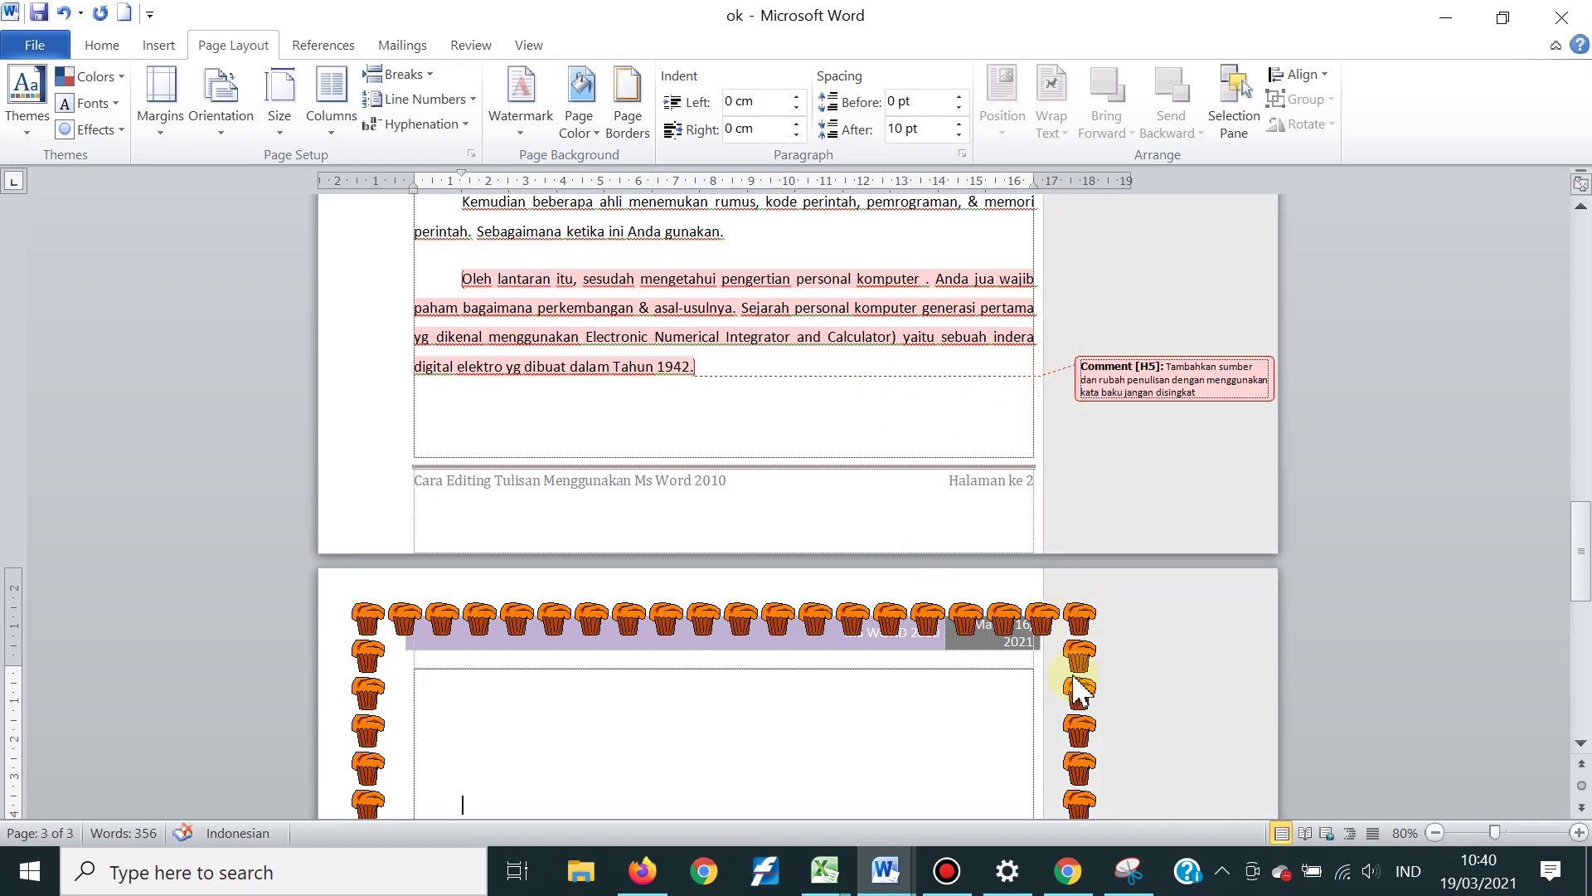
Limit the muffin page border to "This section - First page only" and check the document's pages
click(628, 132)
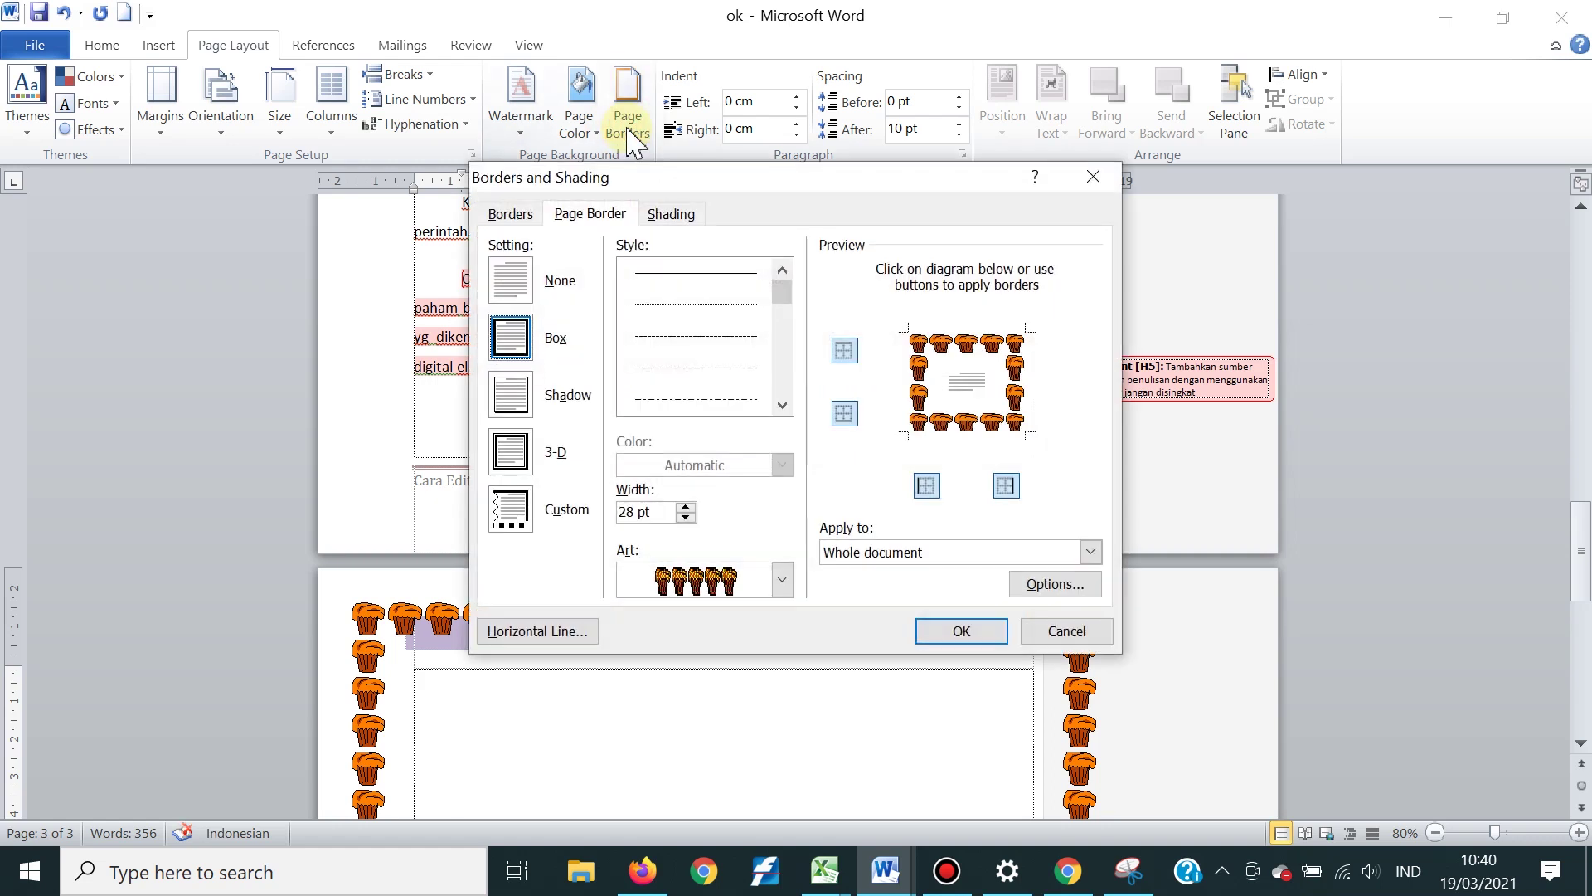
click(1090, 553)
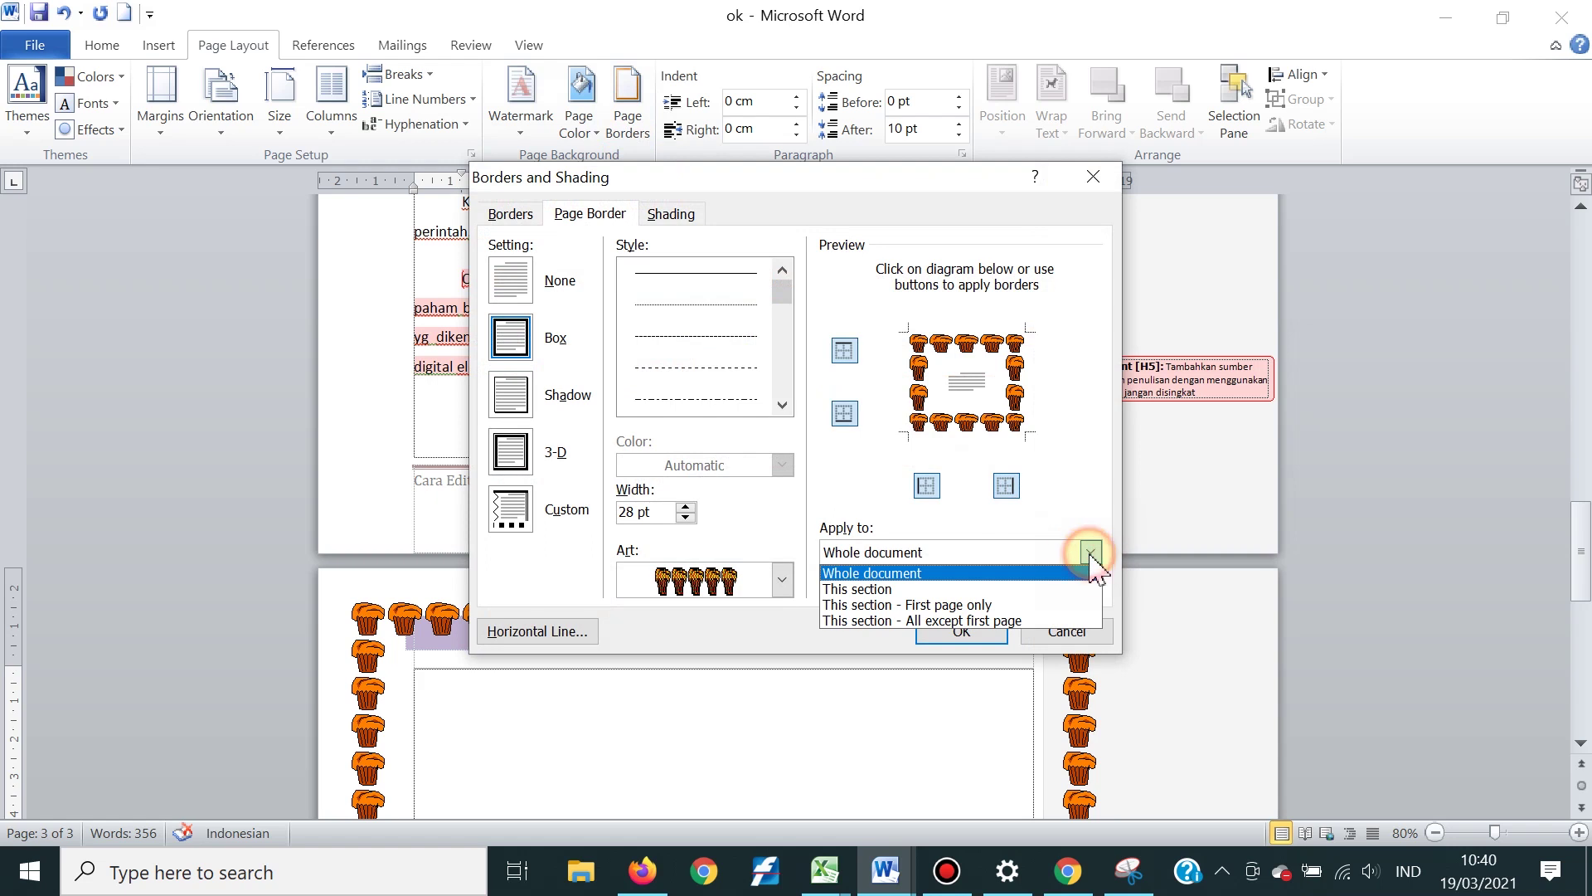
click(993, 603)
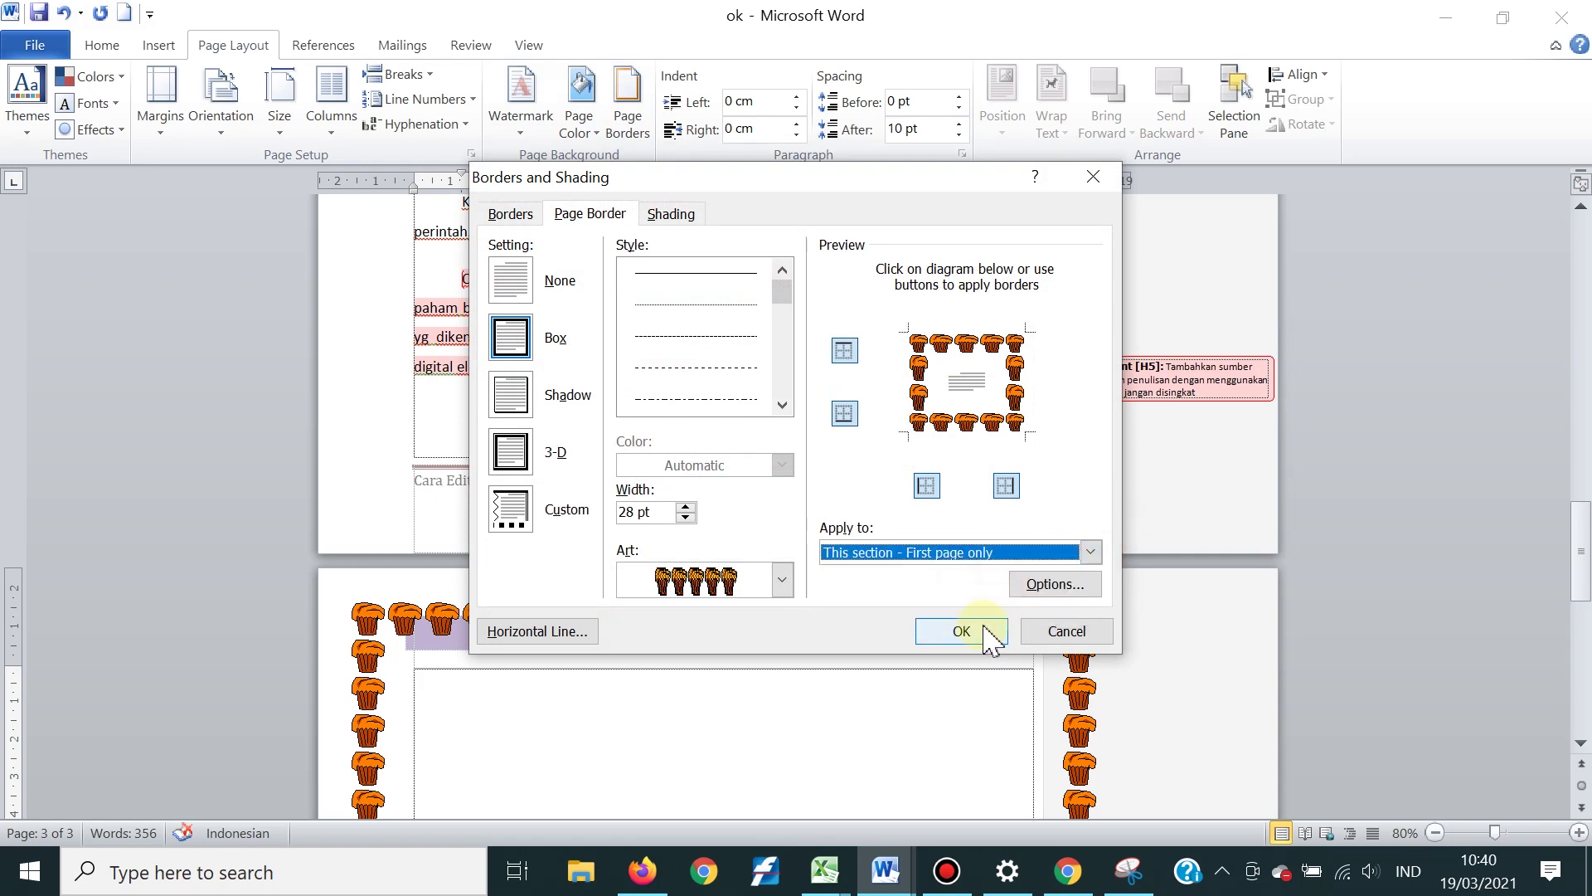
click(981, 632)
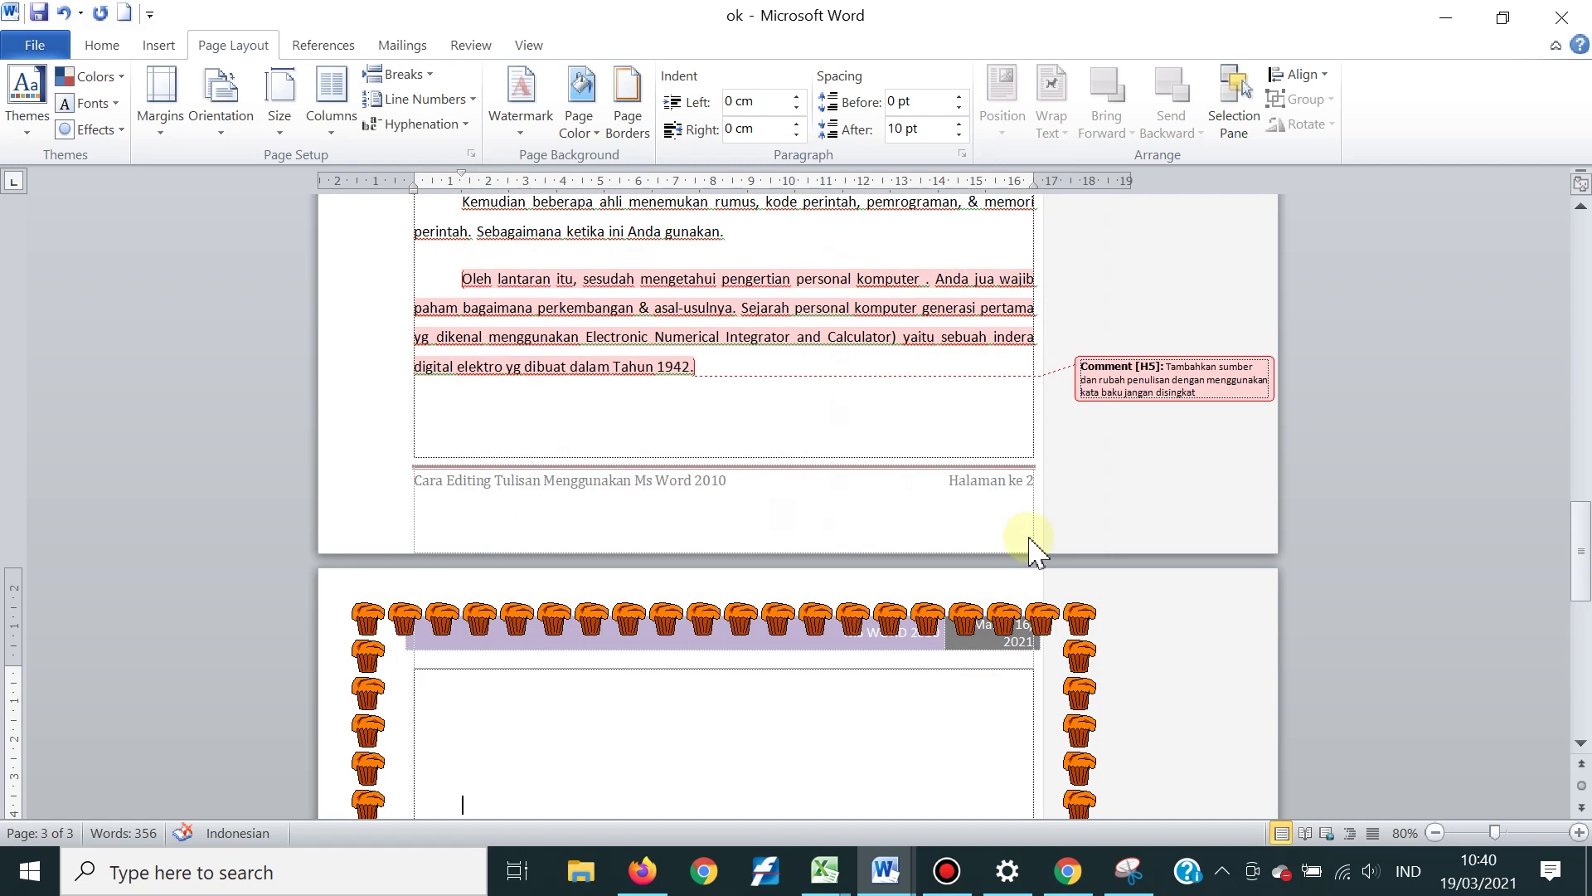
scroll(977, 450, up, 10)
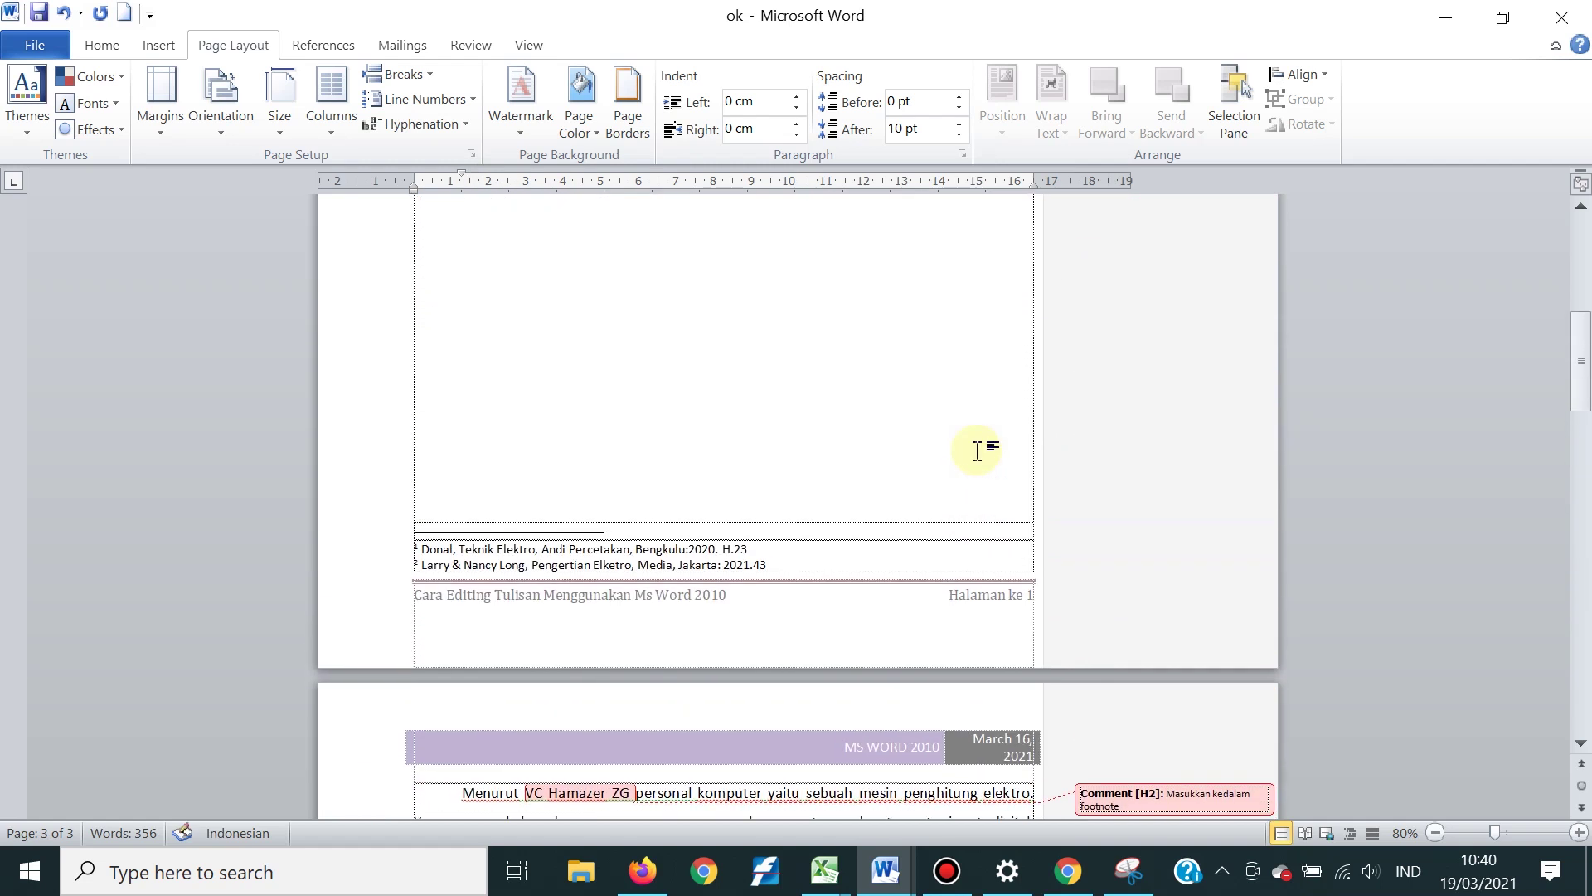
scroll(980, 452, down, 9)
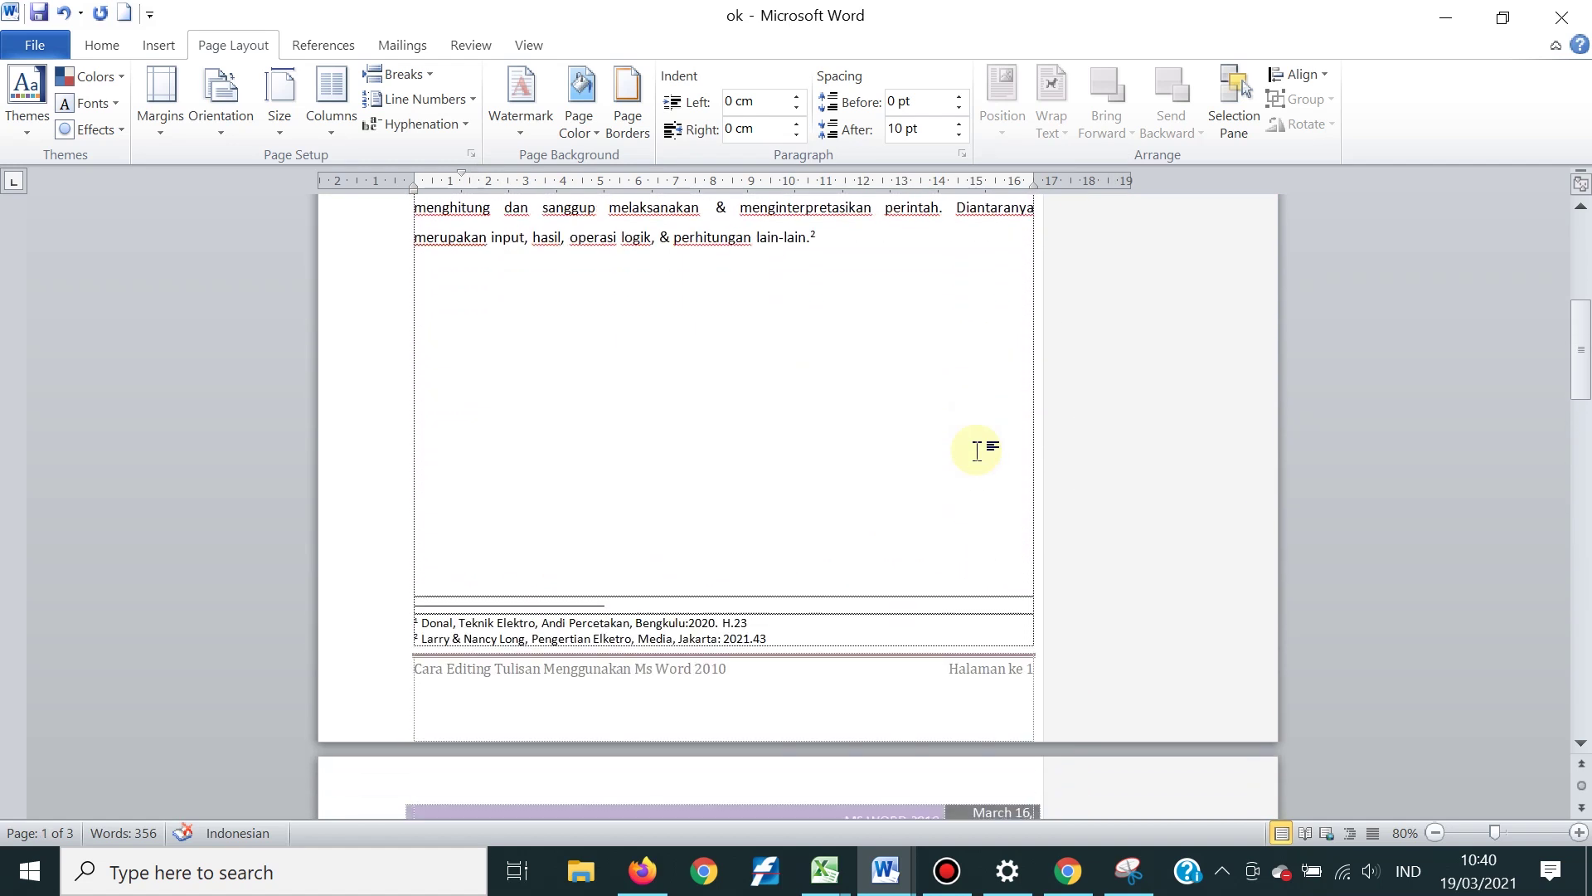
scroll(980, 452, down, 12)
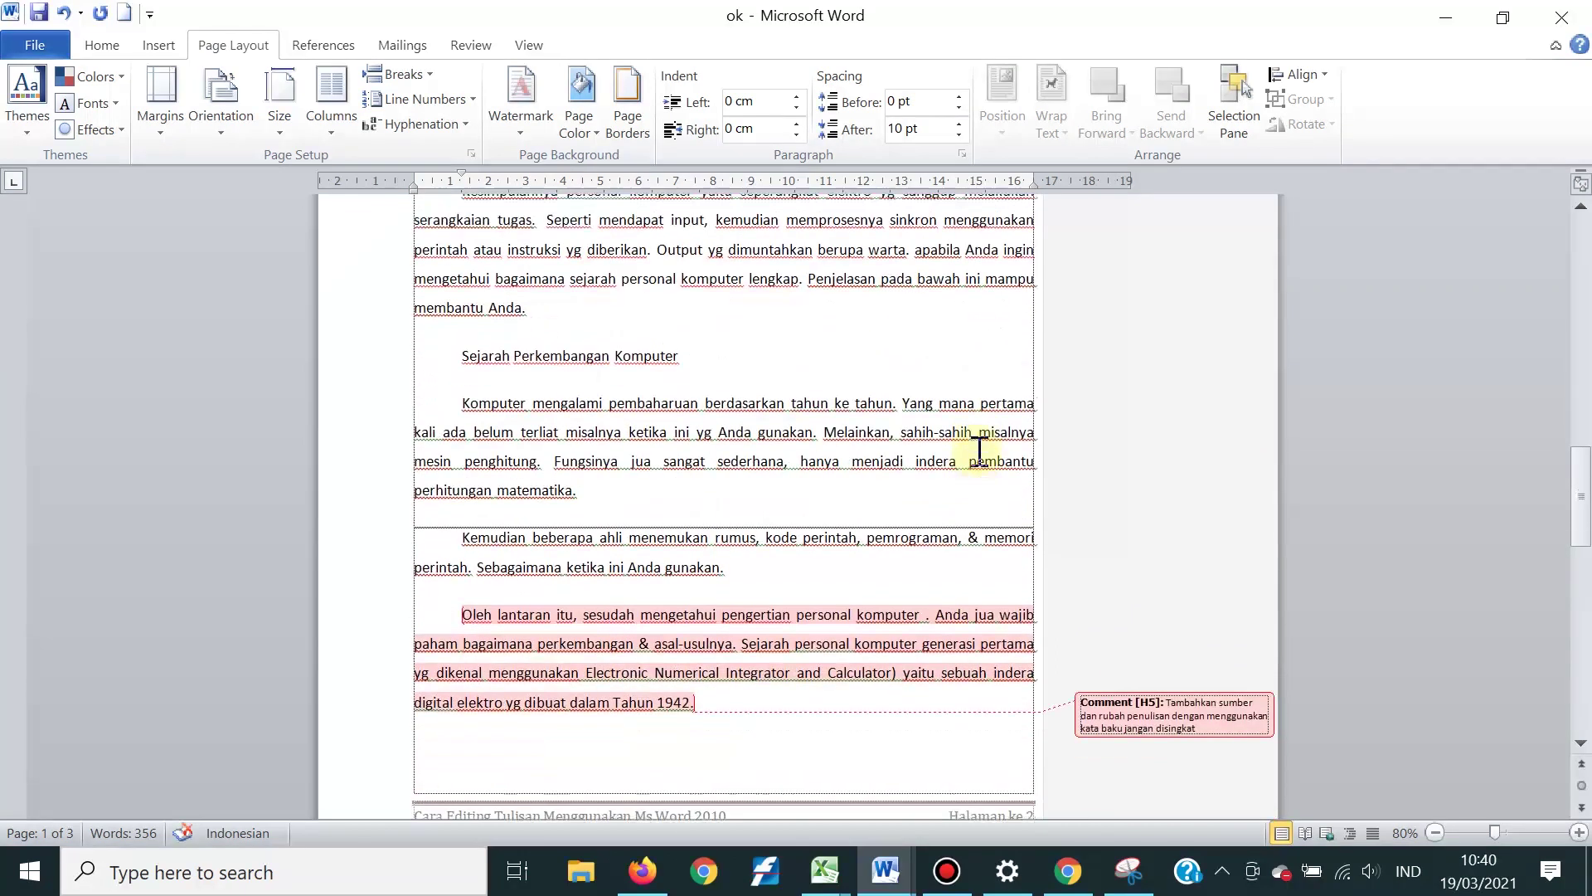
scroll(980, 452, down, 3)
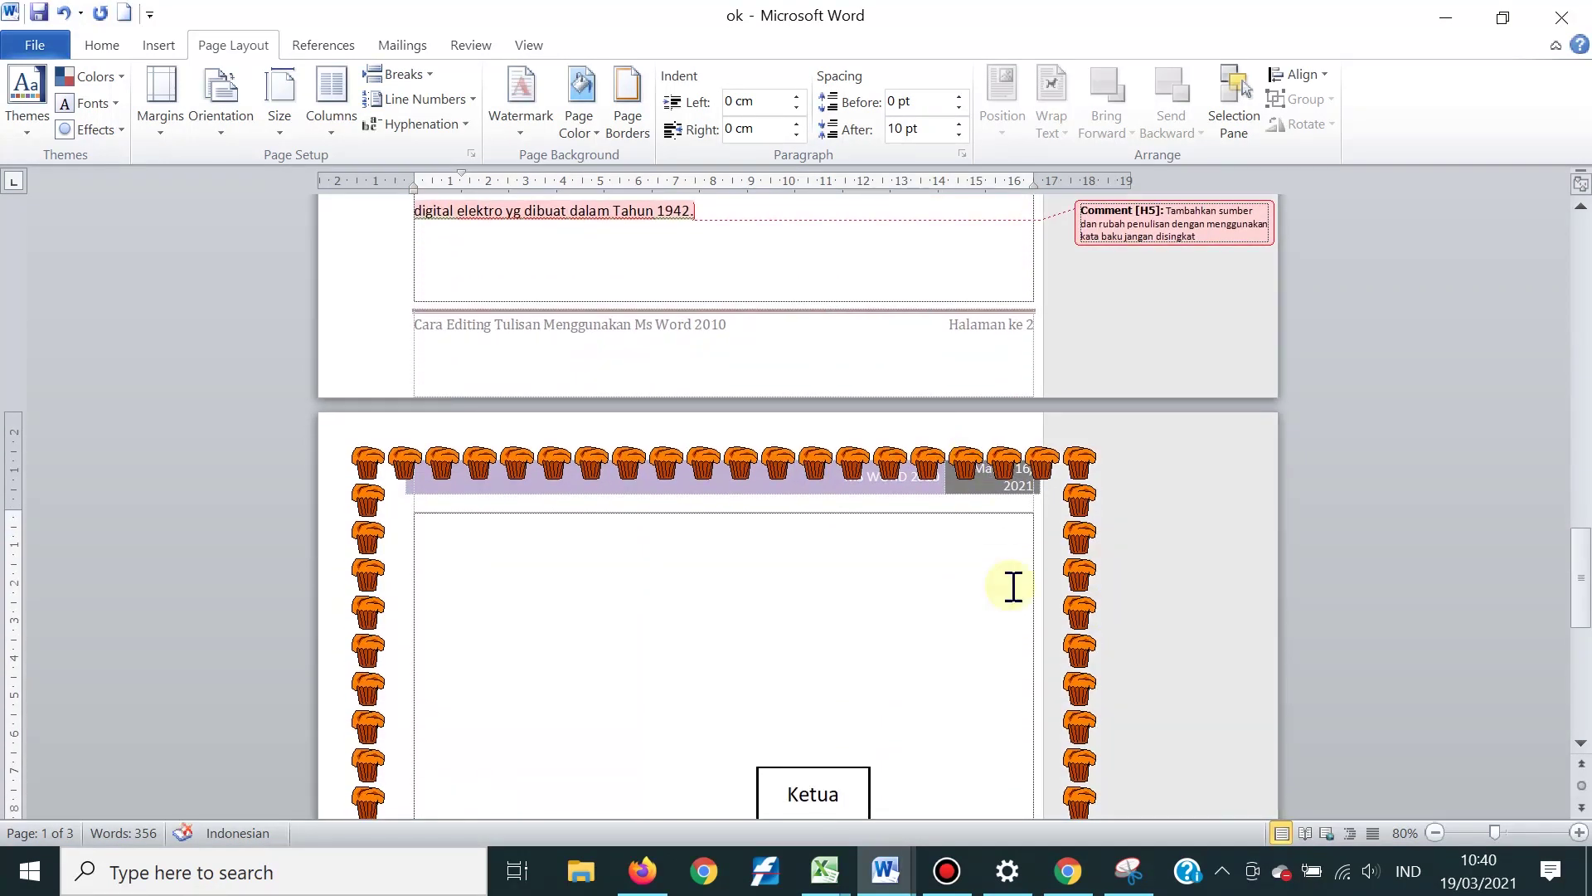
scroll(858, 632, down, 3)
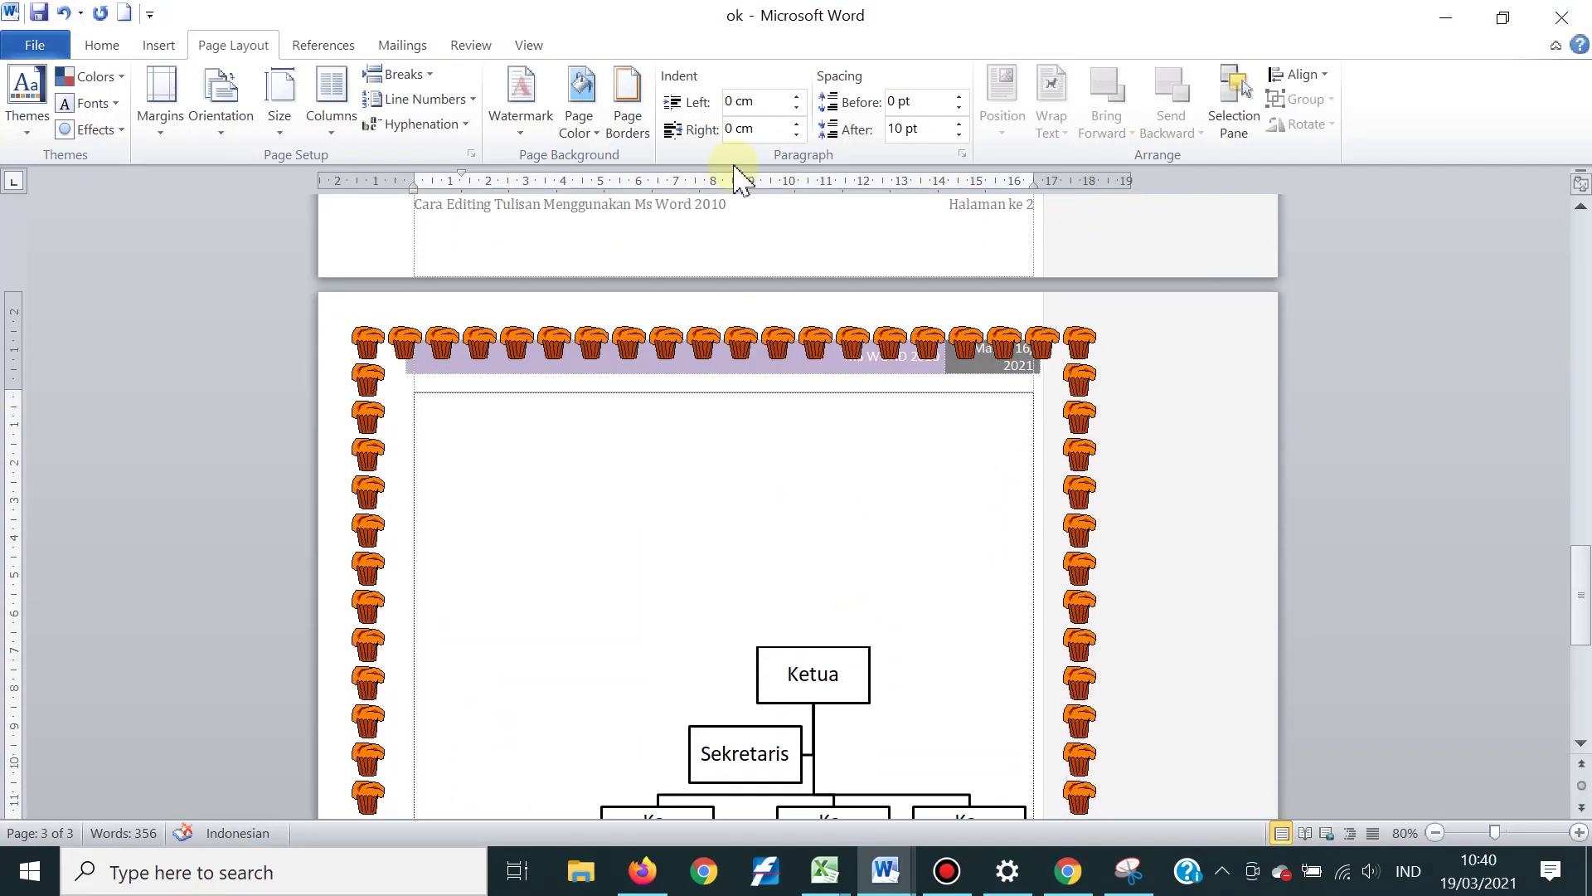
Shade the empty paragraph above the organization chart with the Solid (100%) pattern style
click(635, 131)
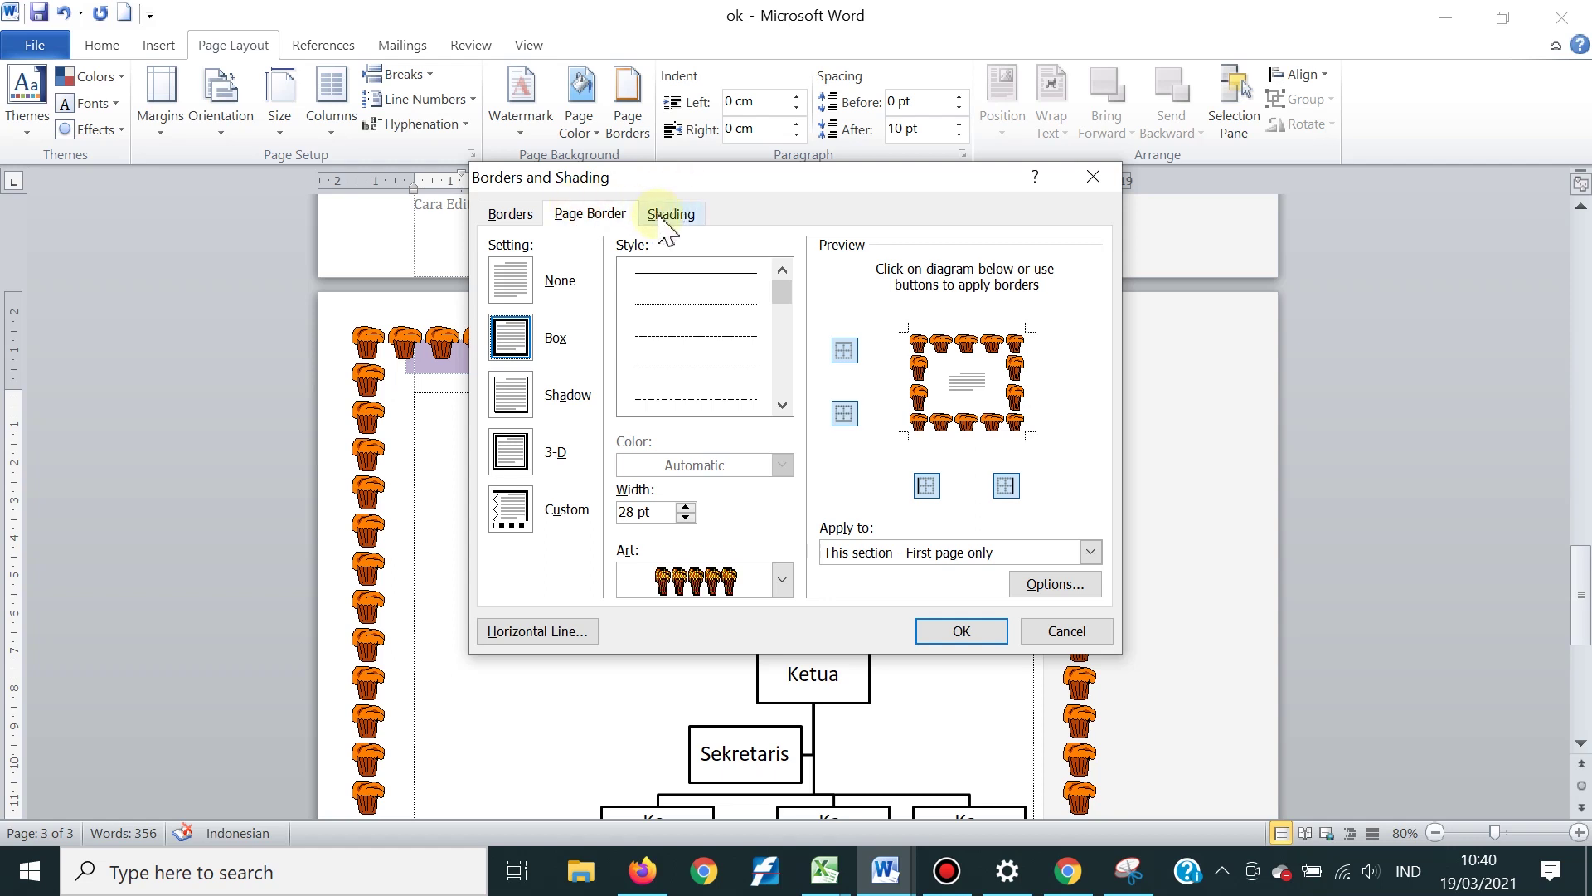
click(660, 216)
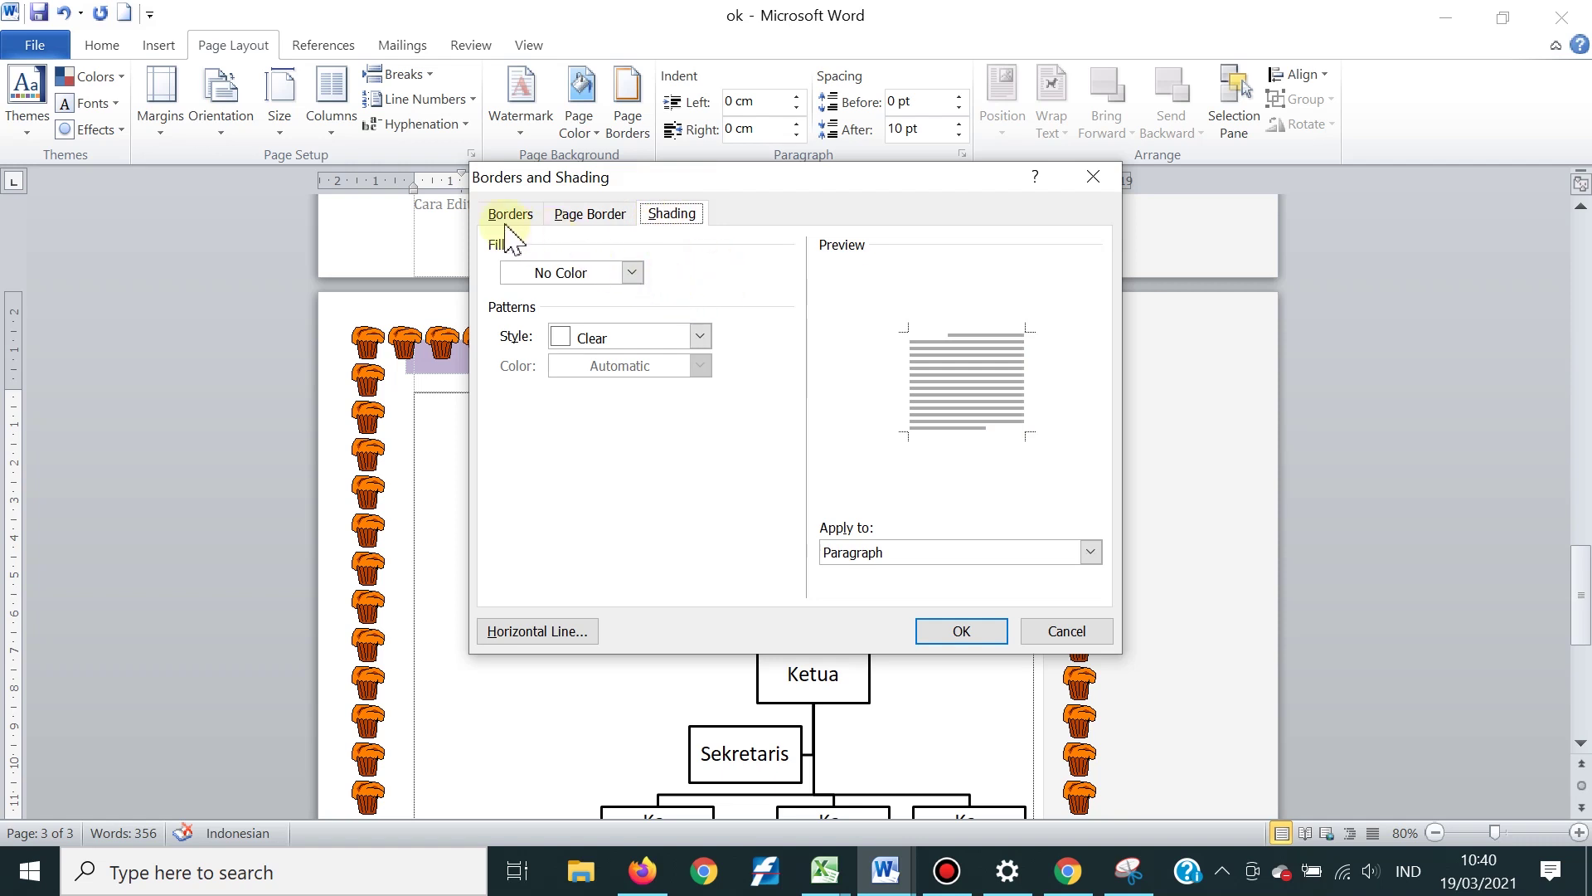
click(699, 339)
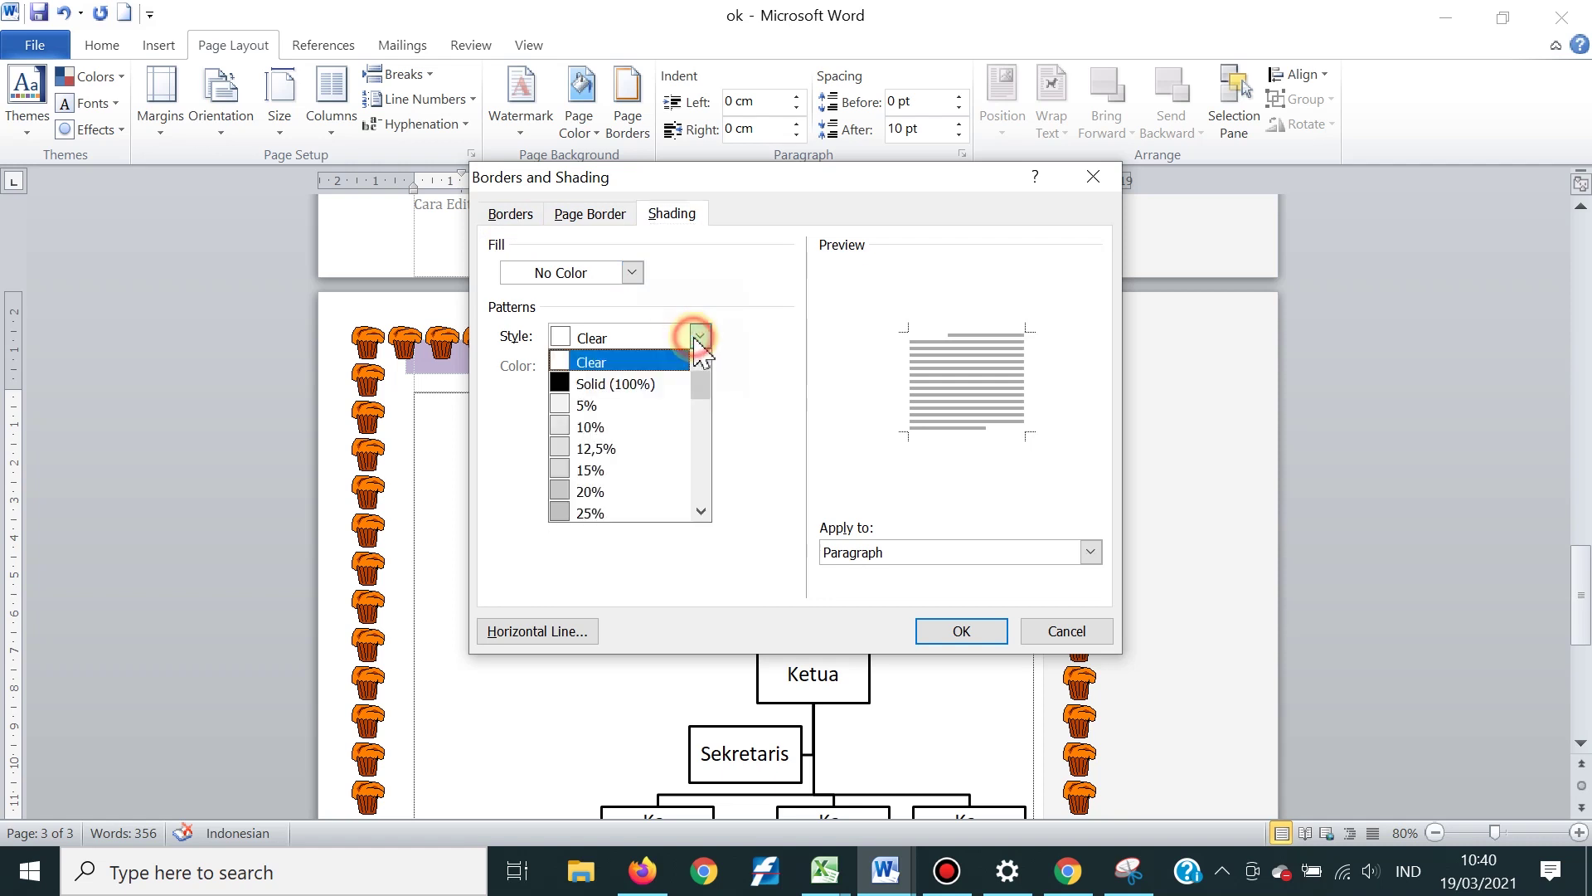
click(647, 384)
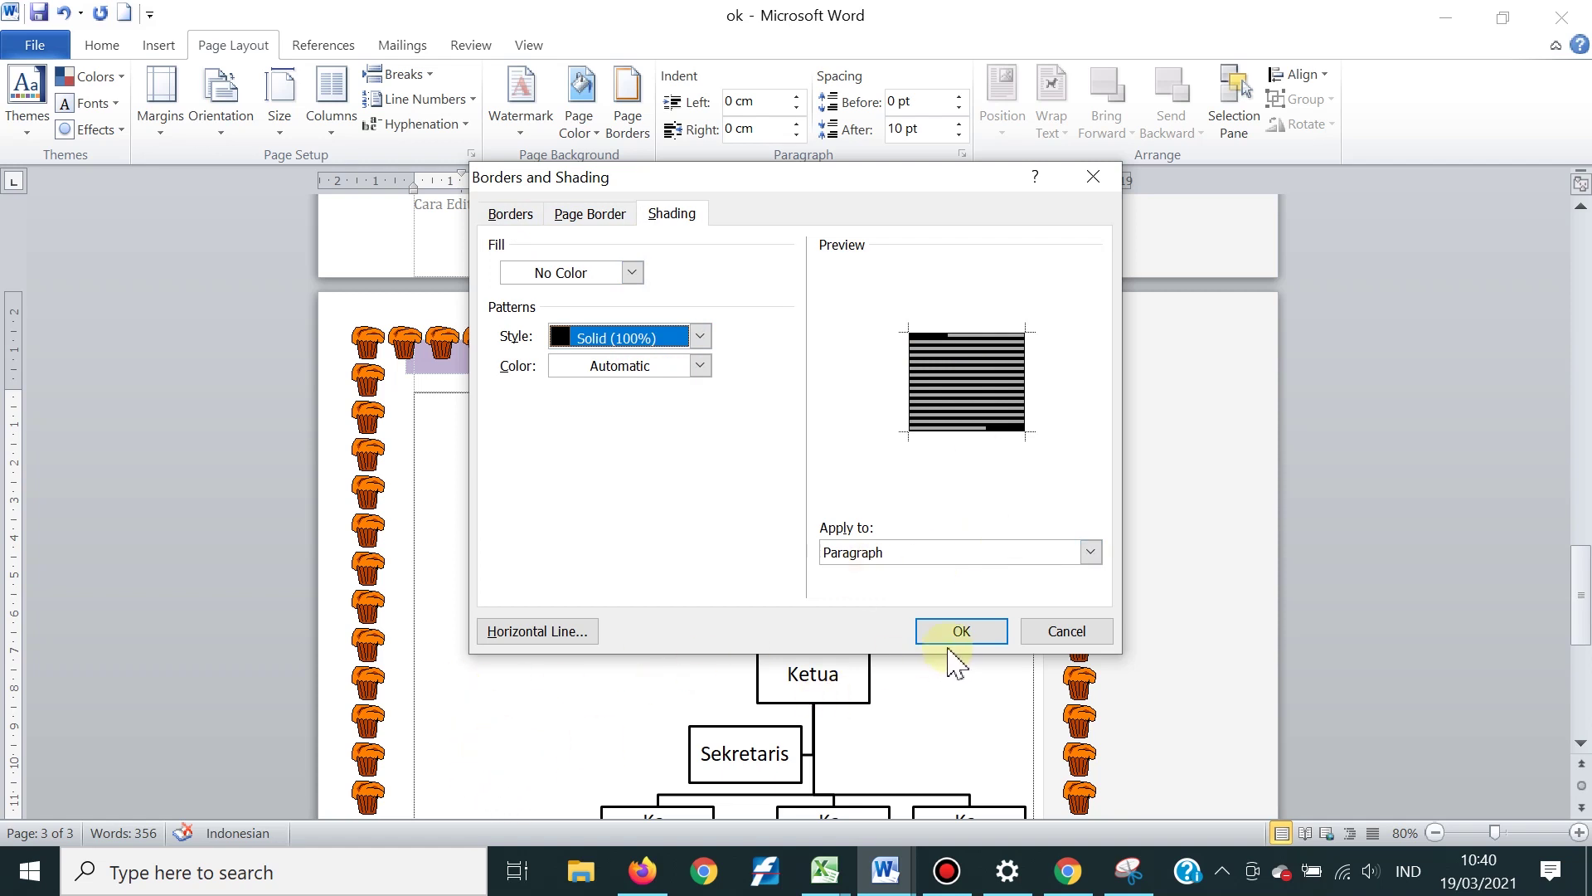
click(994, 630)
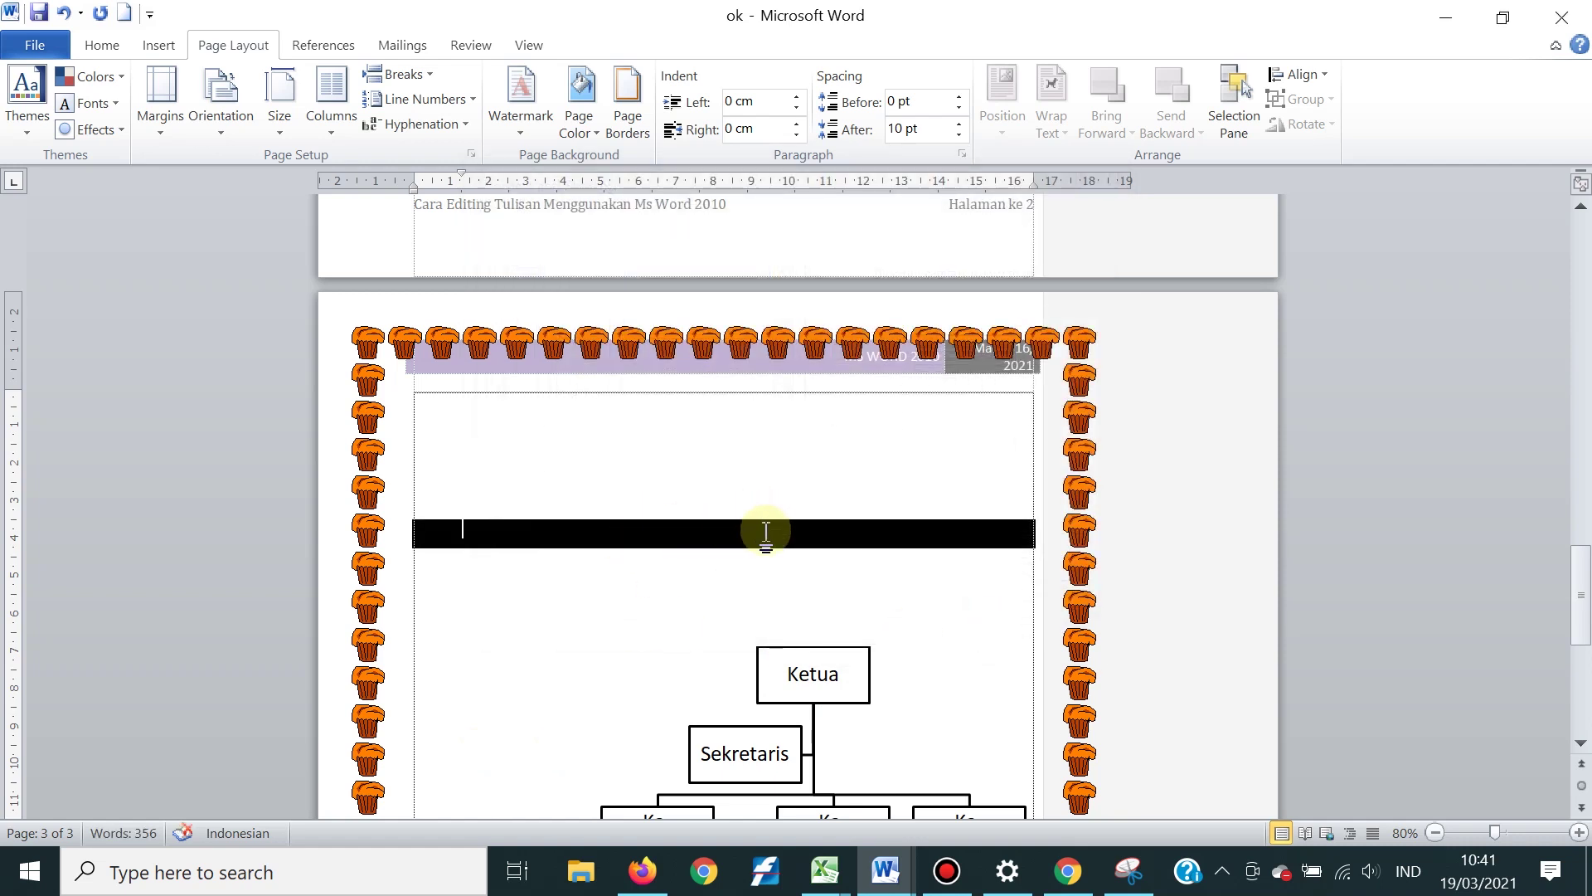
text(III)
key(BackSpace)
key(BackSpace)
key(BackSpace)
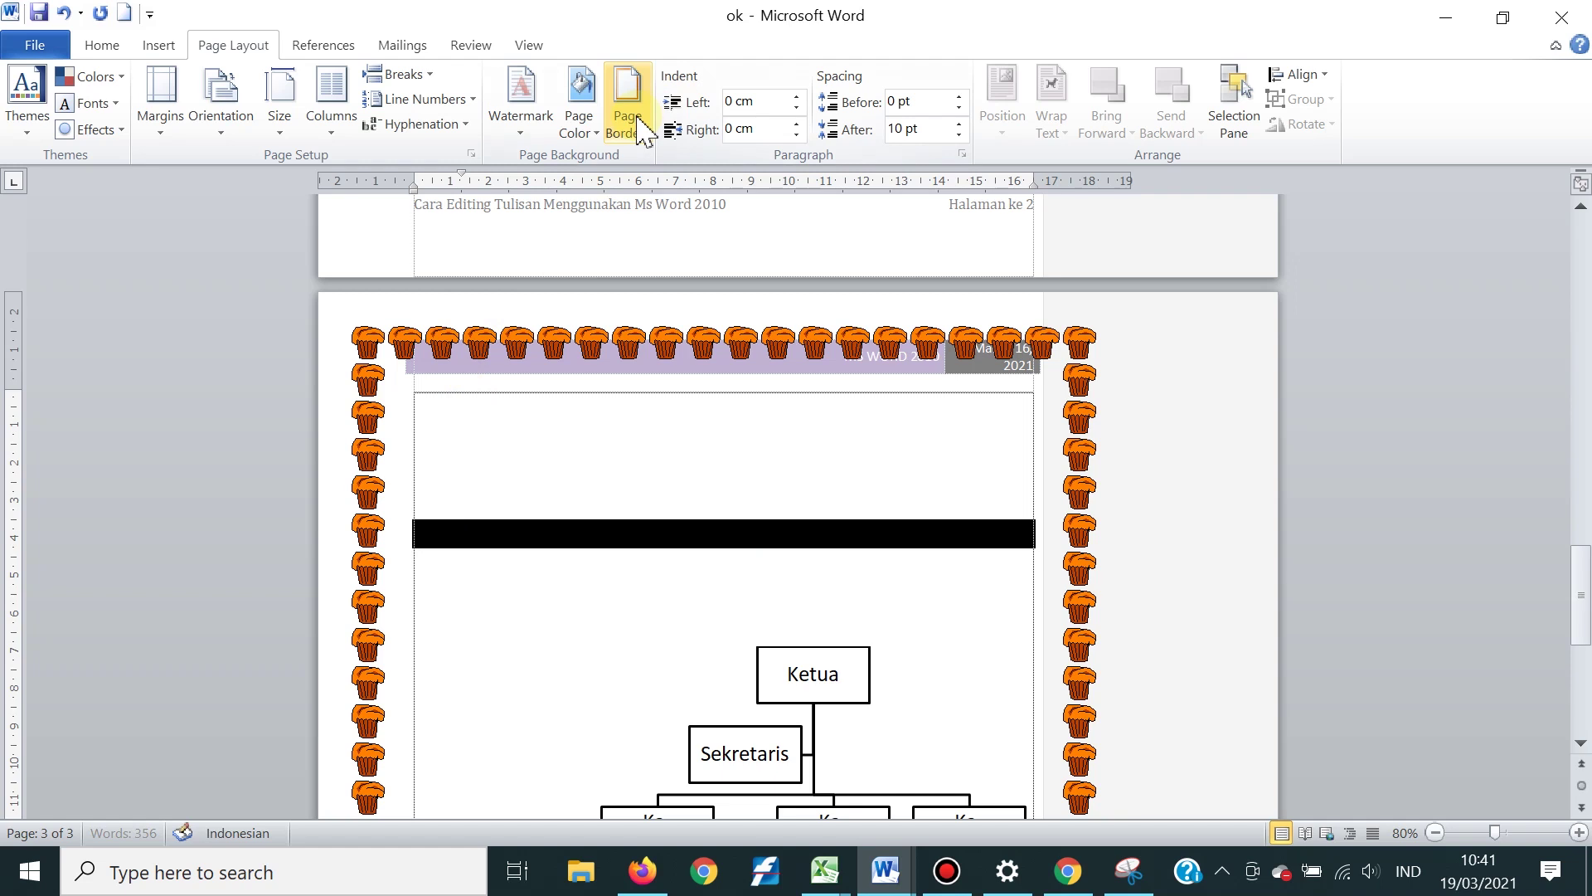
Remove the solid black shading from the empty paragraph above the organization chart by setting its pattern style to Clear
click(630, 120)
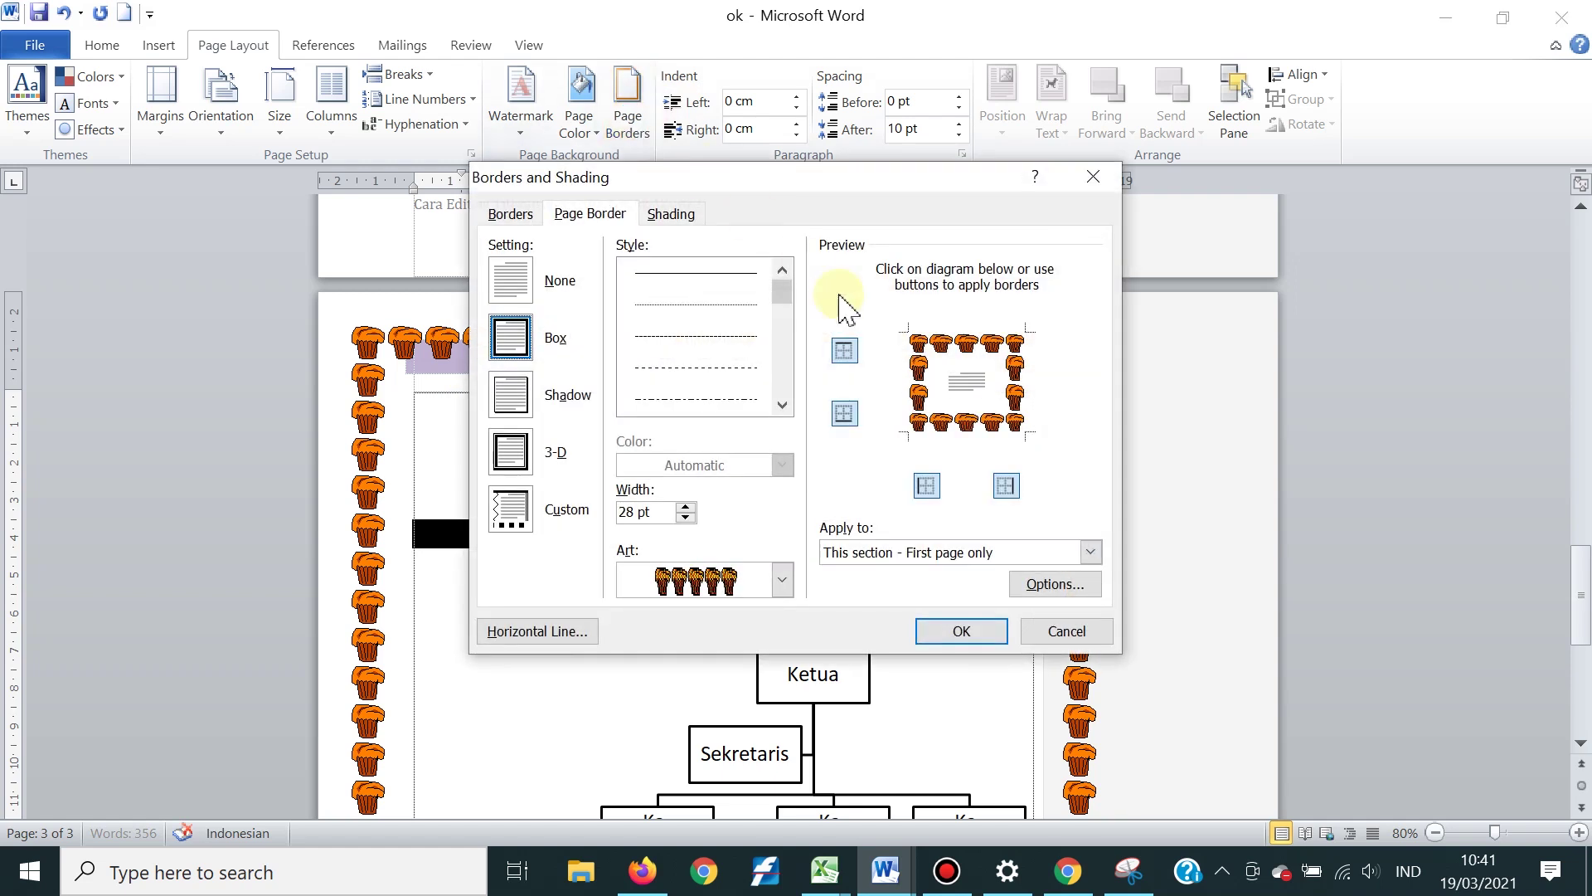
click(669, 215)
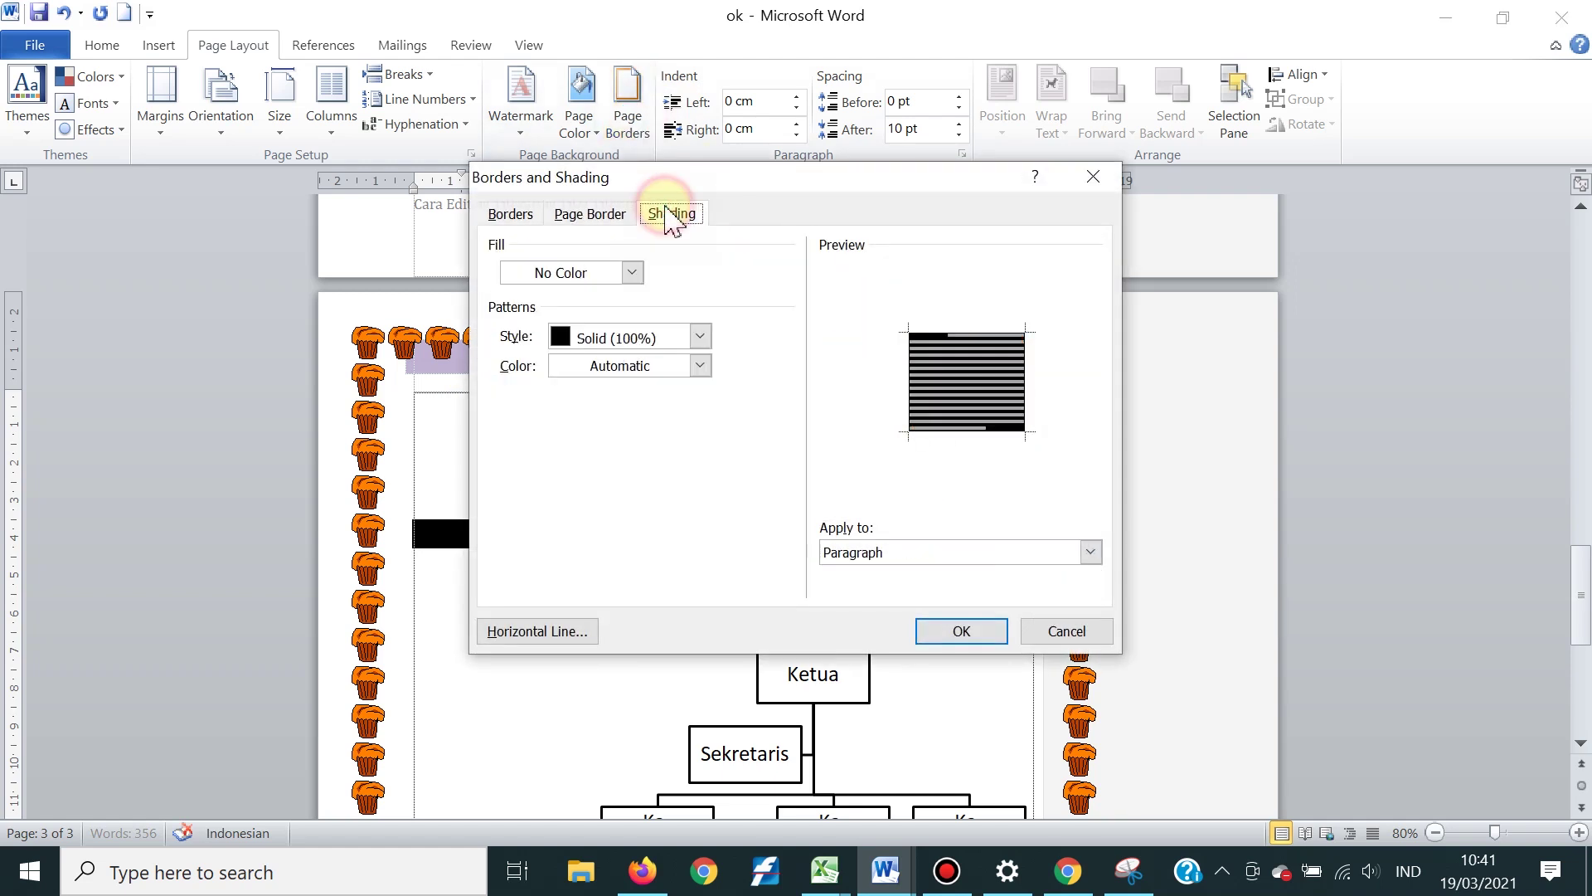
click(700, 336)
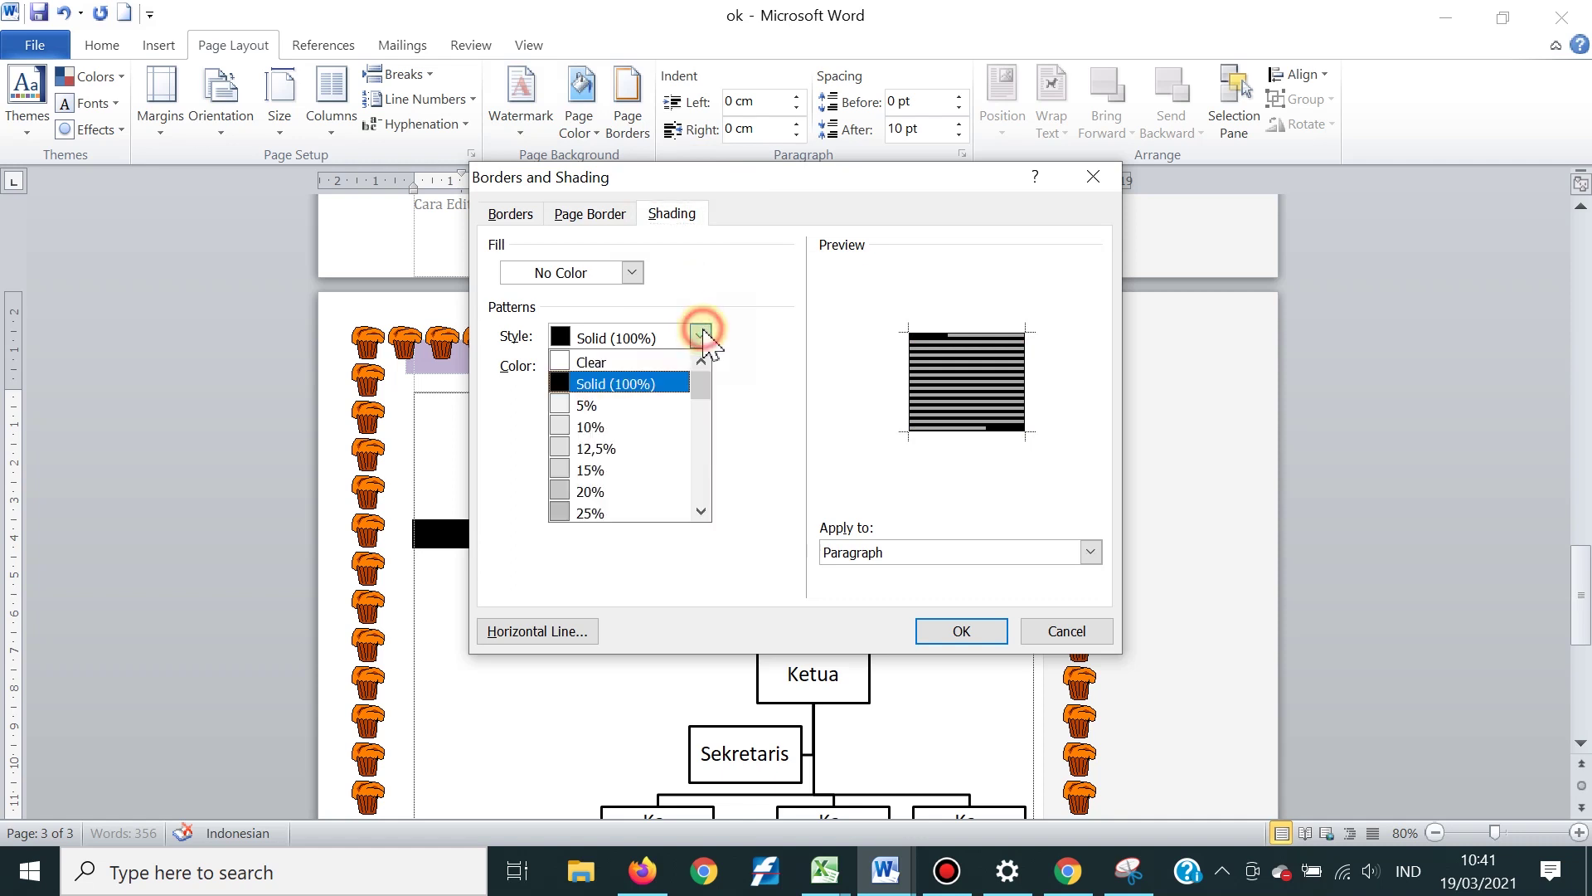
click(652, 362)
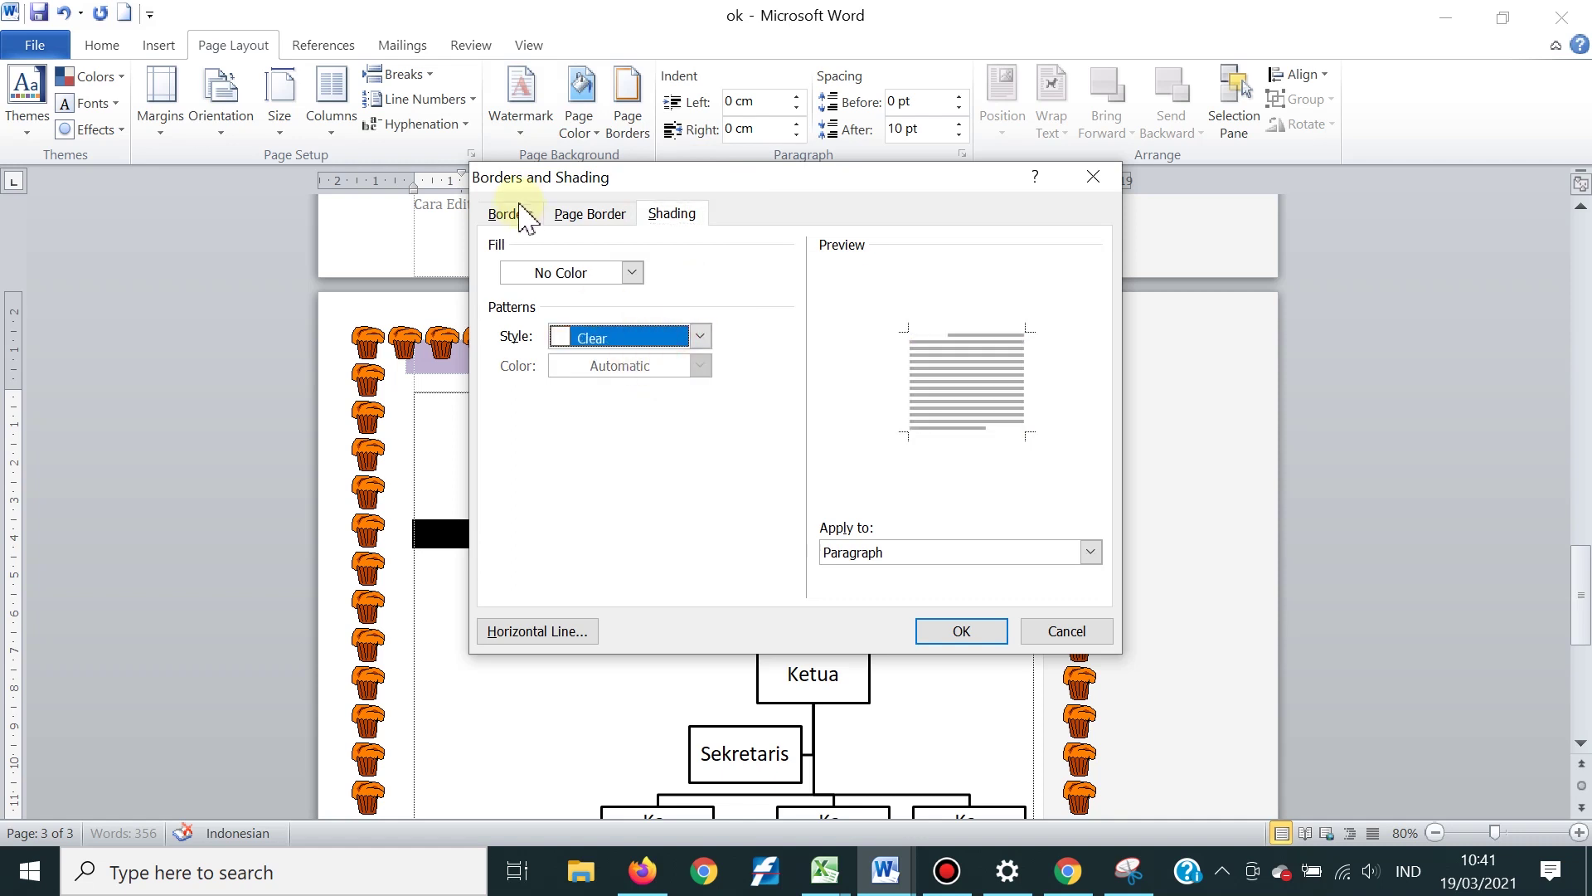
click(962, 632)
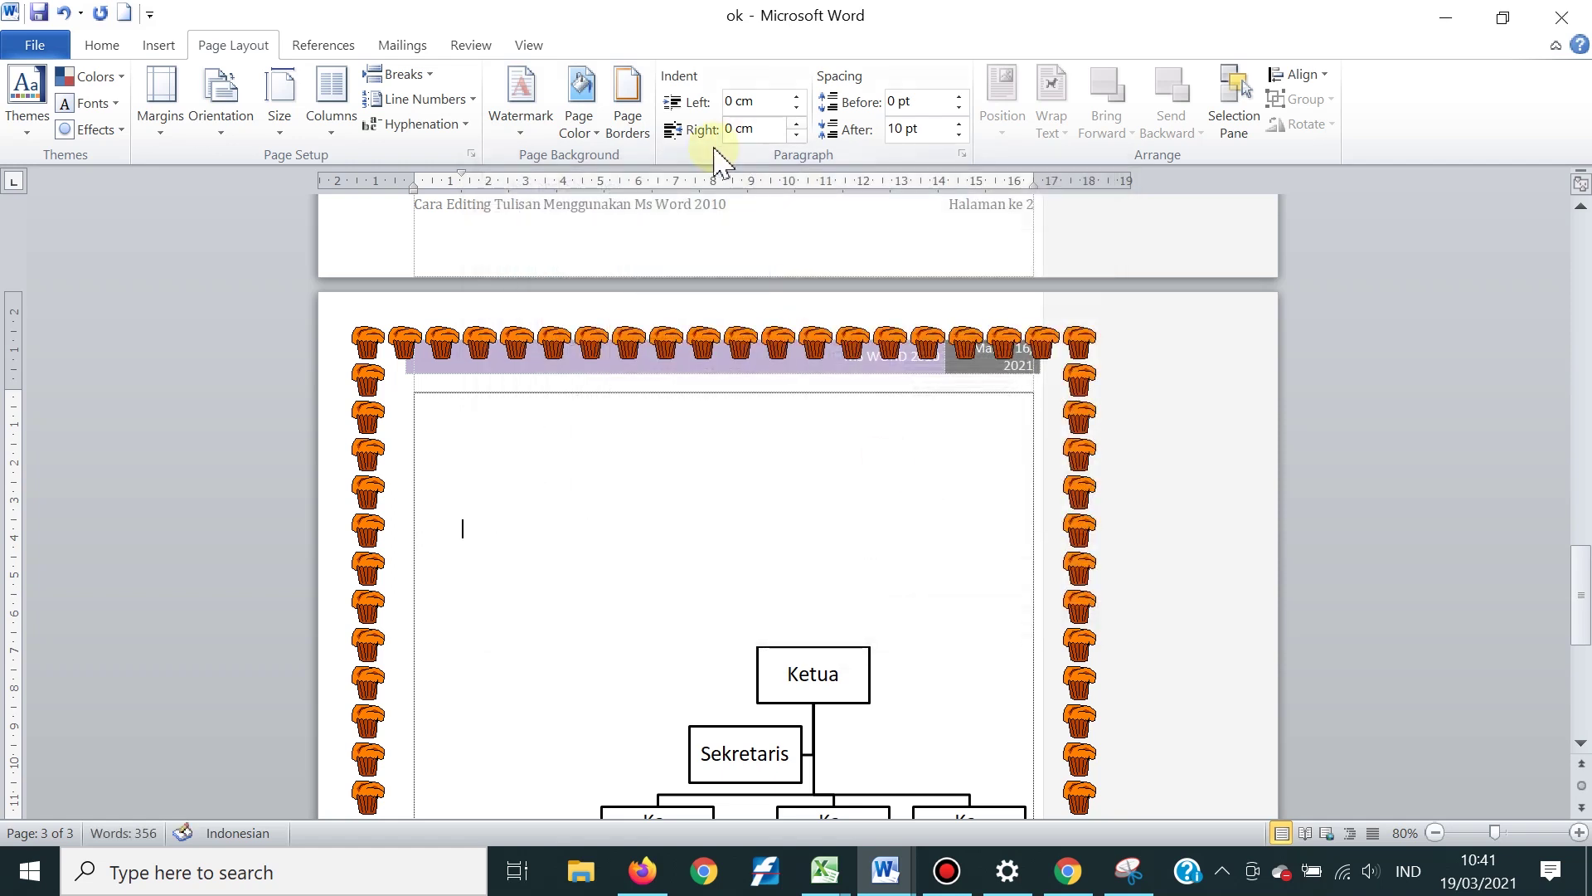
Set the paragraph border's top distance from text to 31 pt in the border options and apply it
click(627, 112)
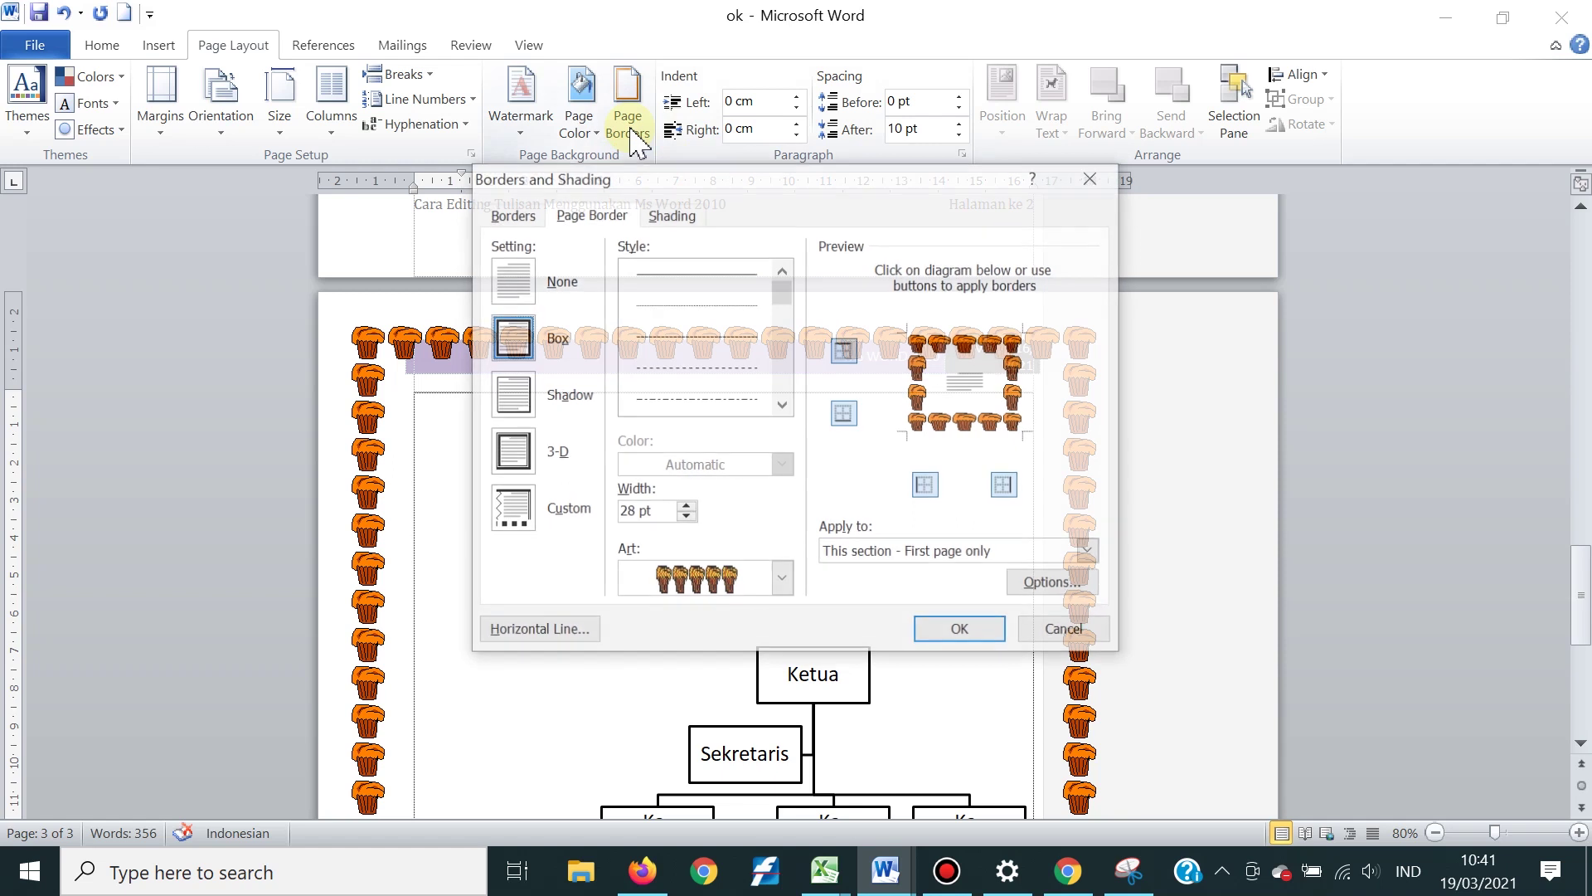
click(512, 214)
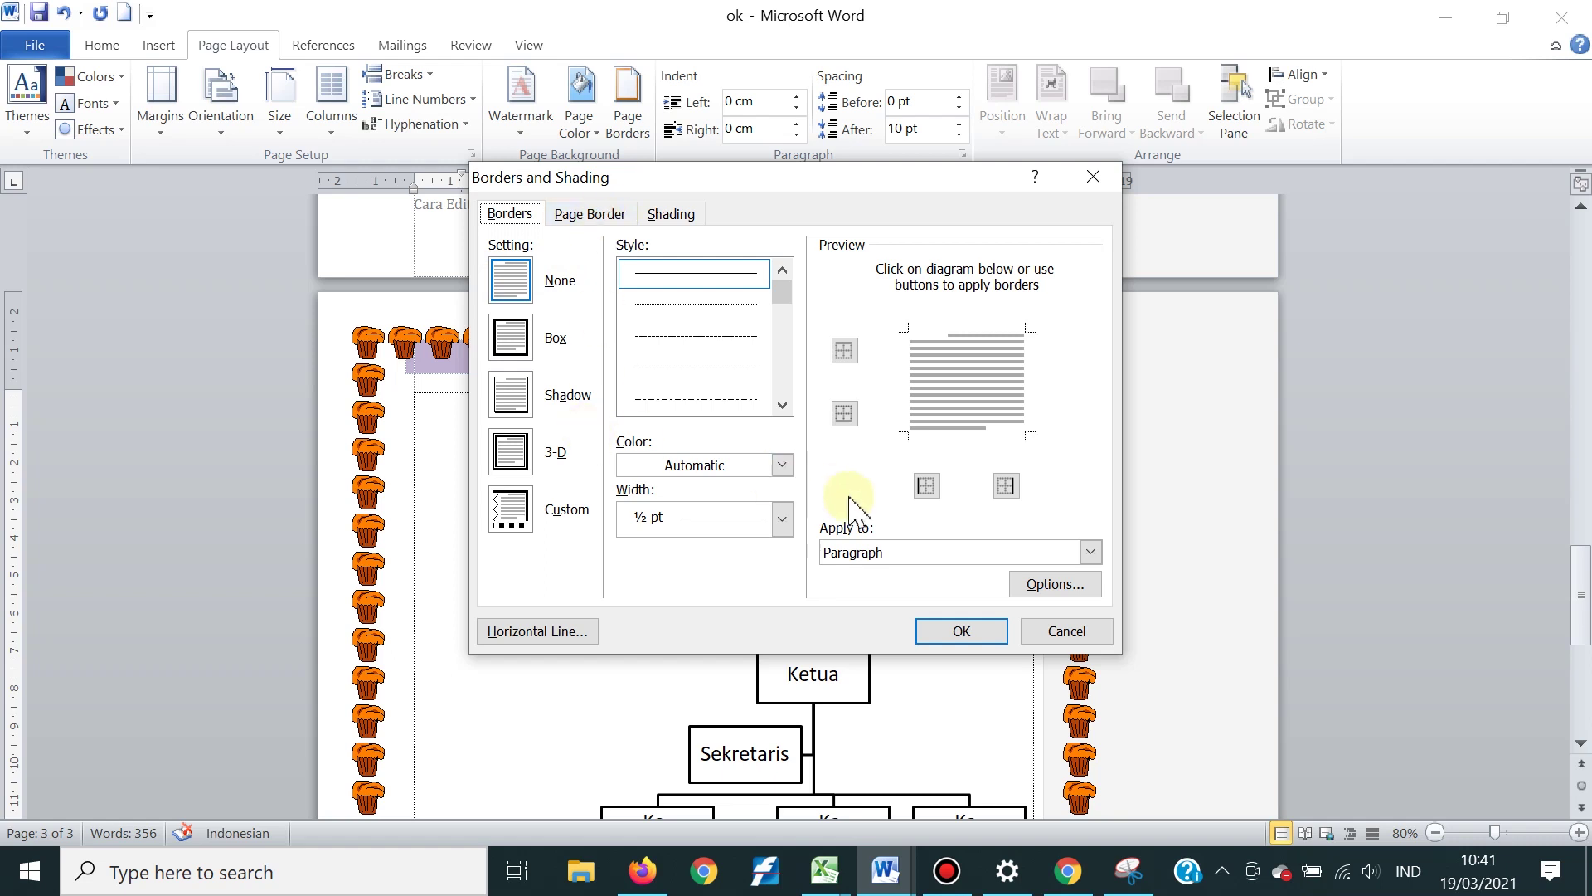
click(1029, 580)
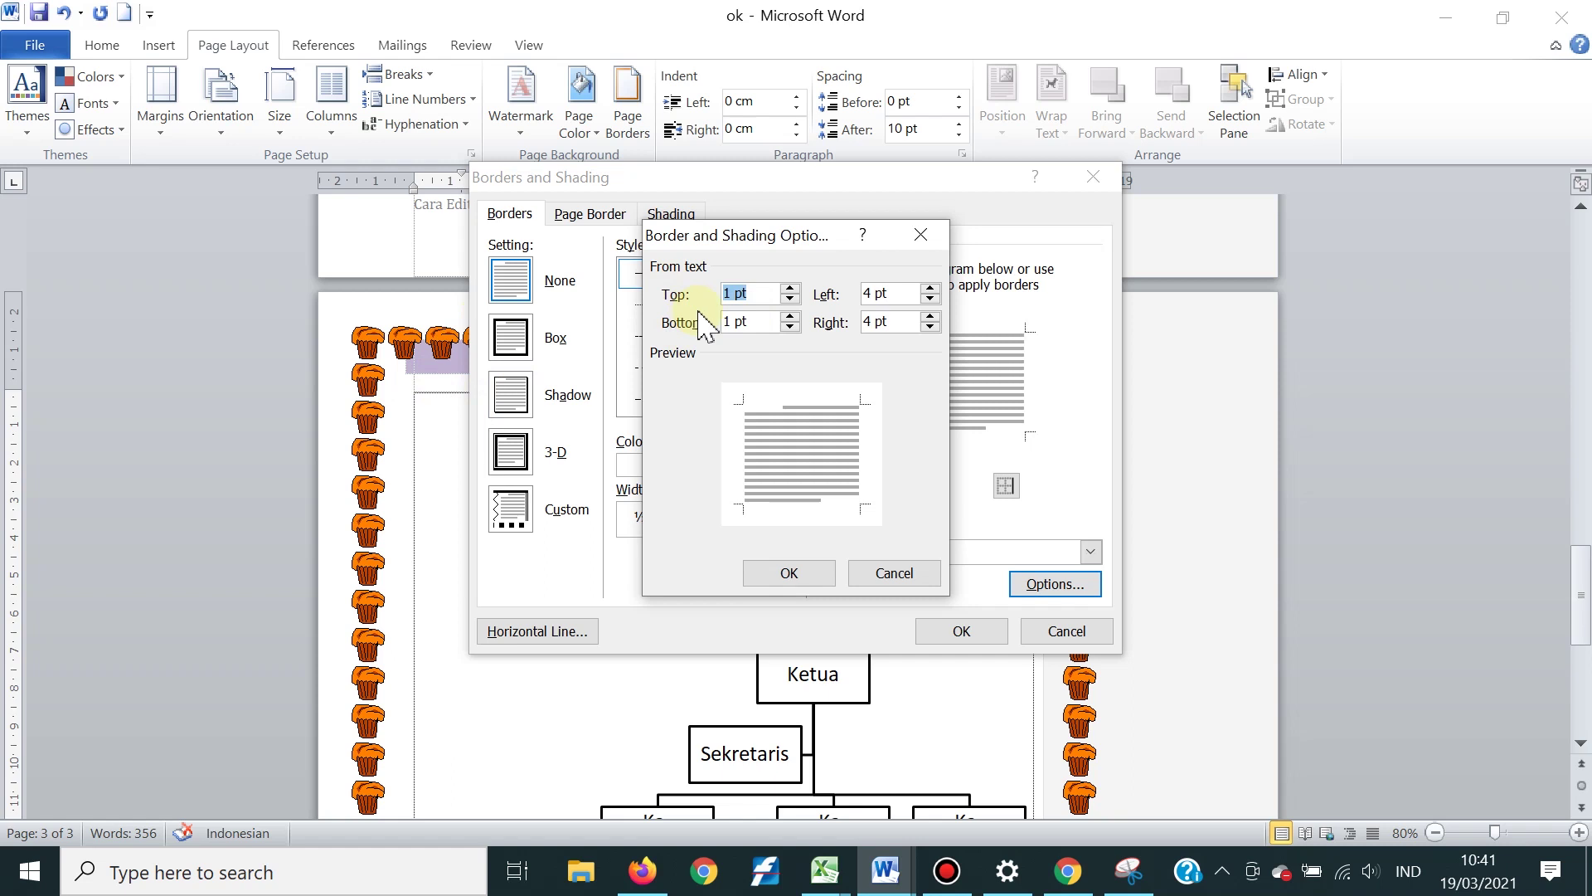
double_click(789, 293)
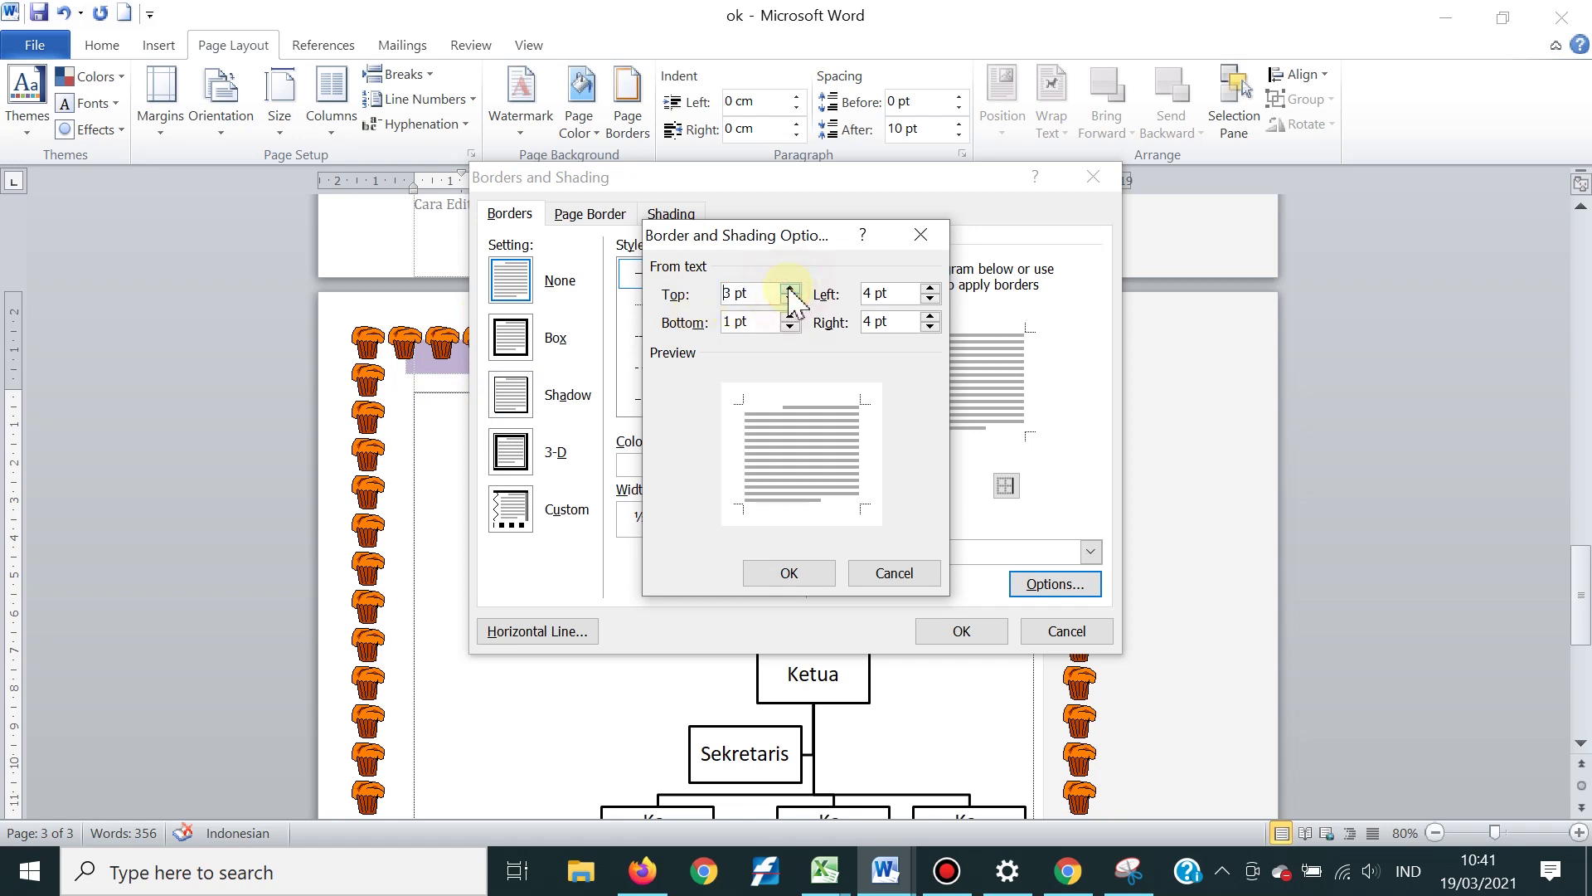
click(789, 288)
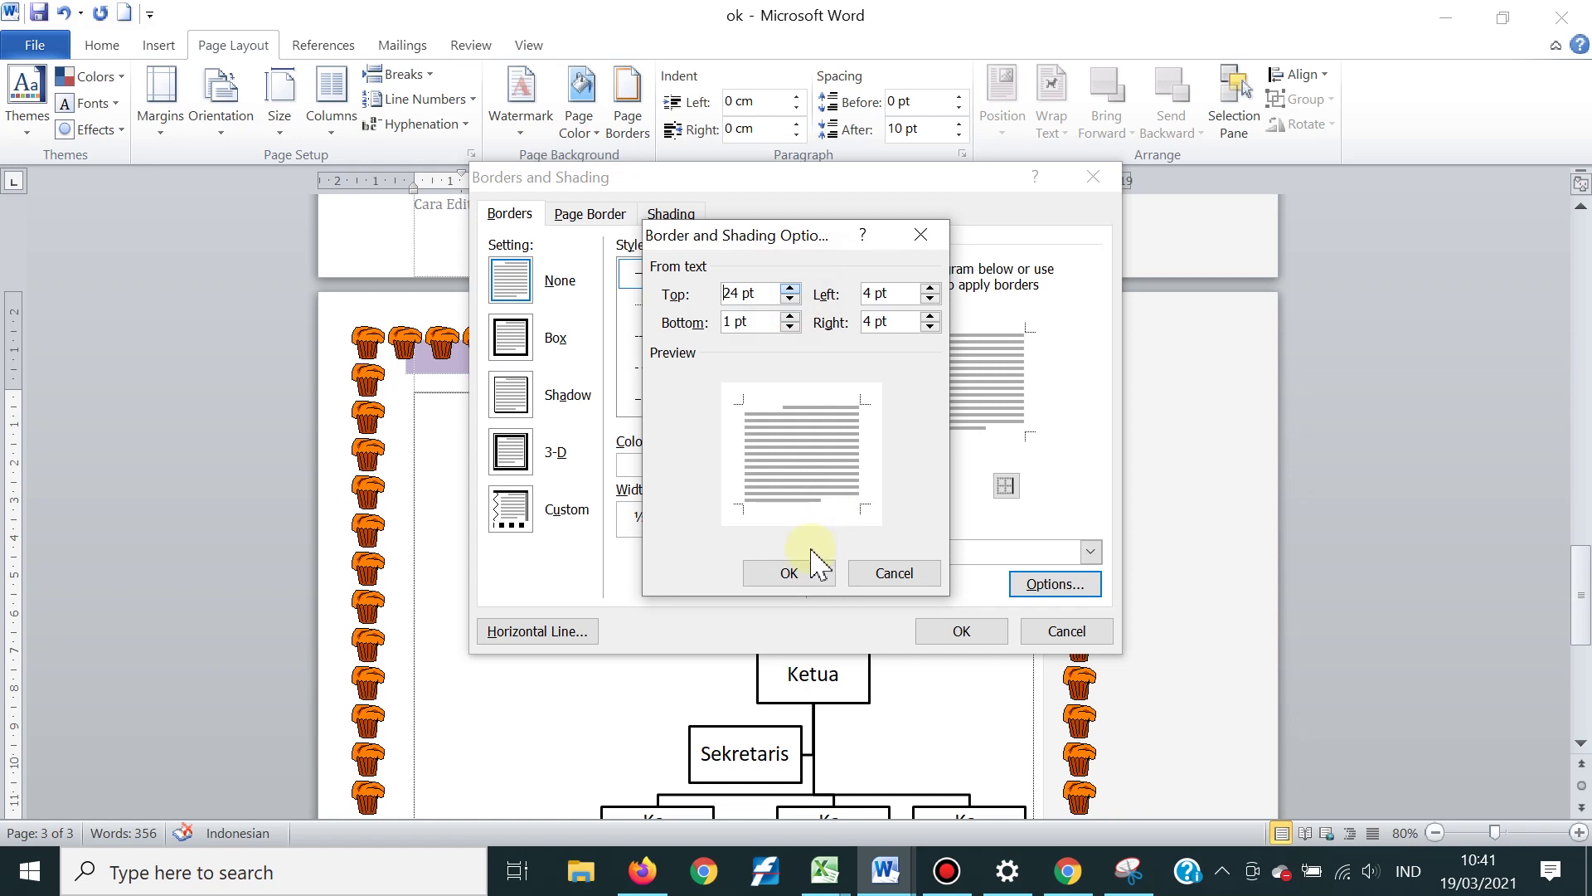
click(811, 580)
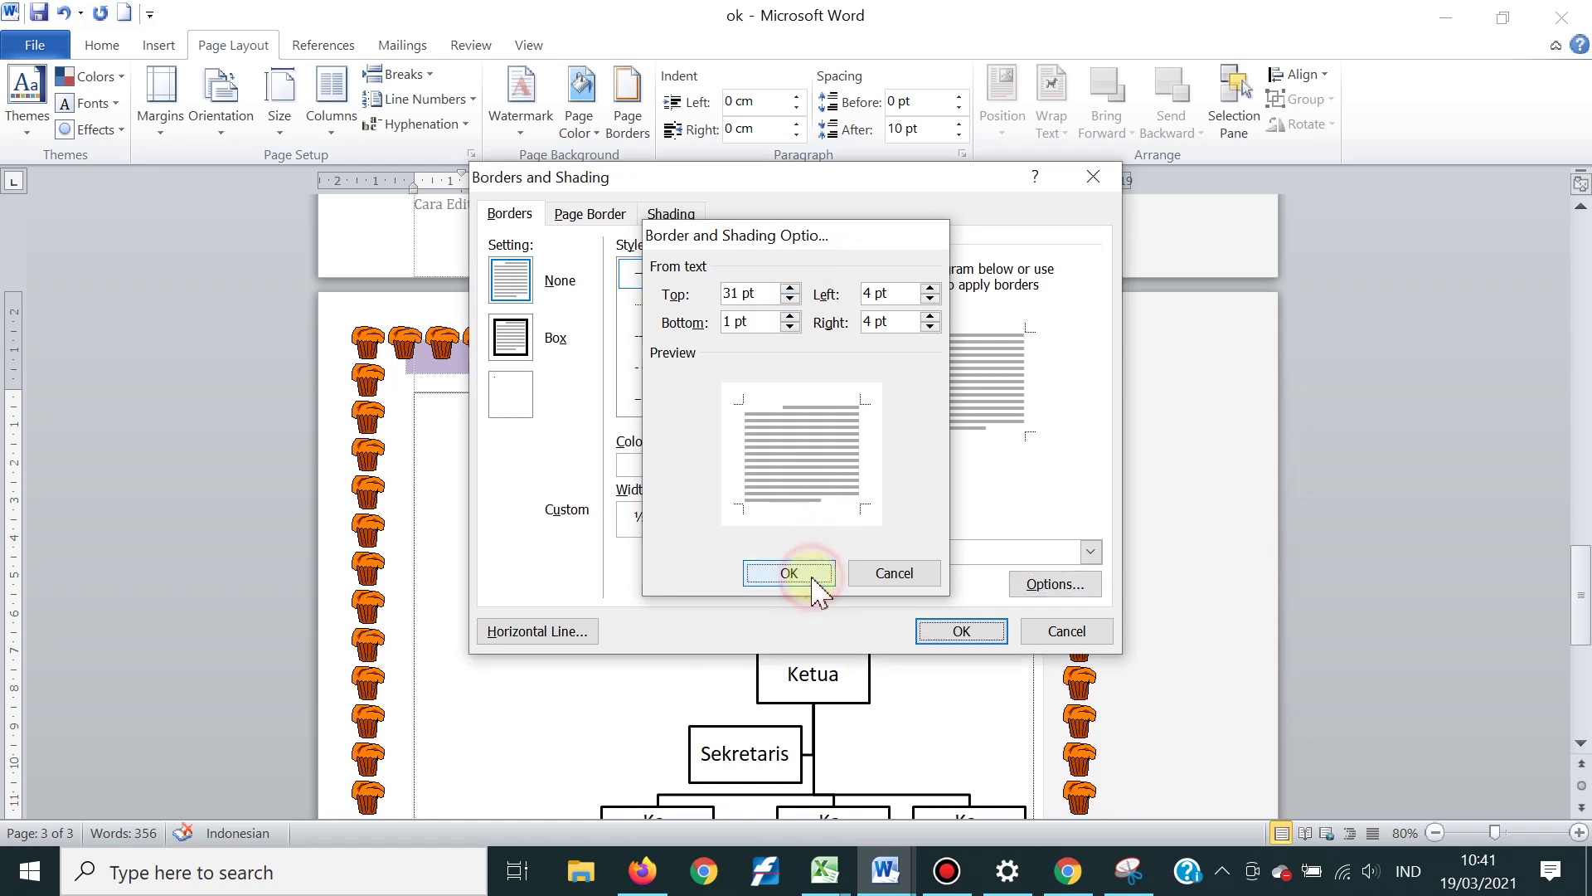
click(962, 631)
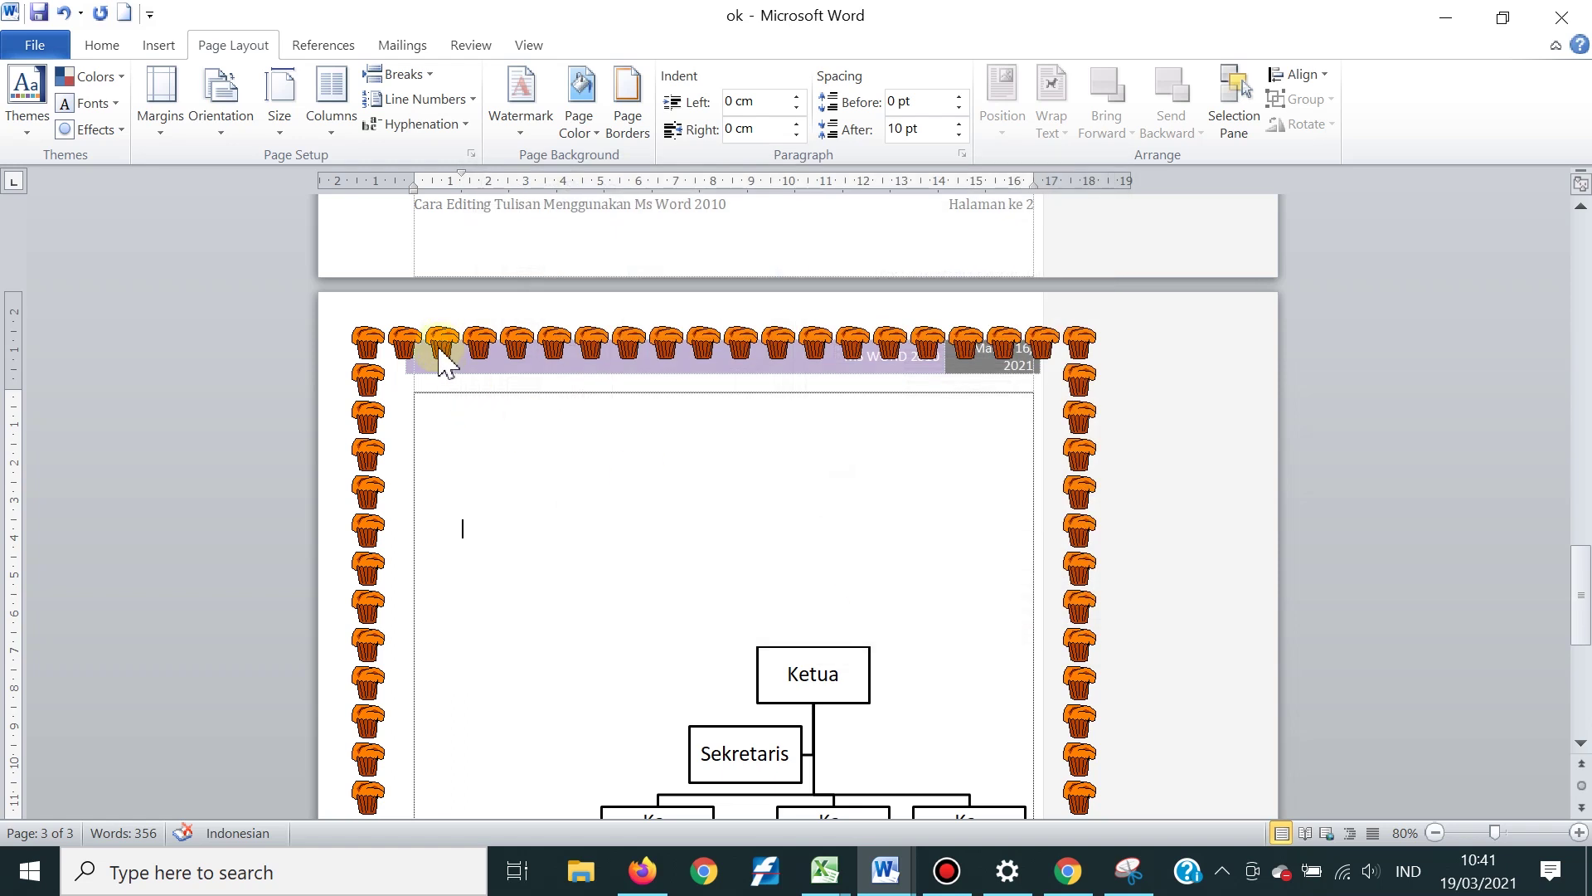
Examine the borders across the document's pages, from the organization chart up to the first page's footnotes and back
scroll(836, 342, down, 6)
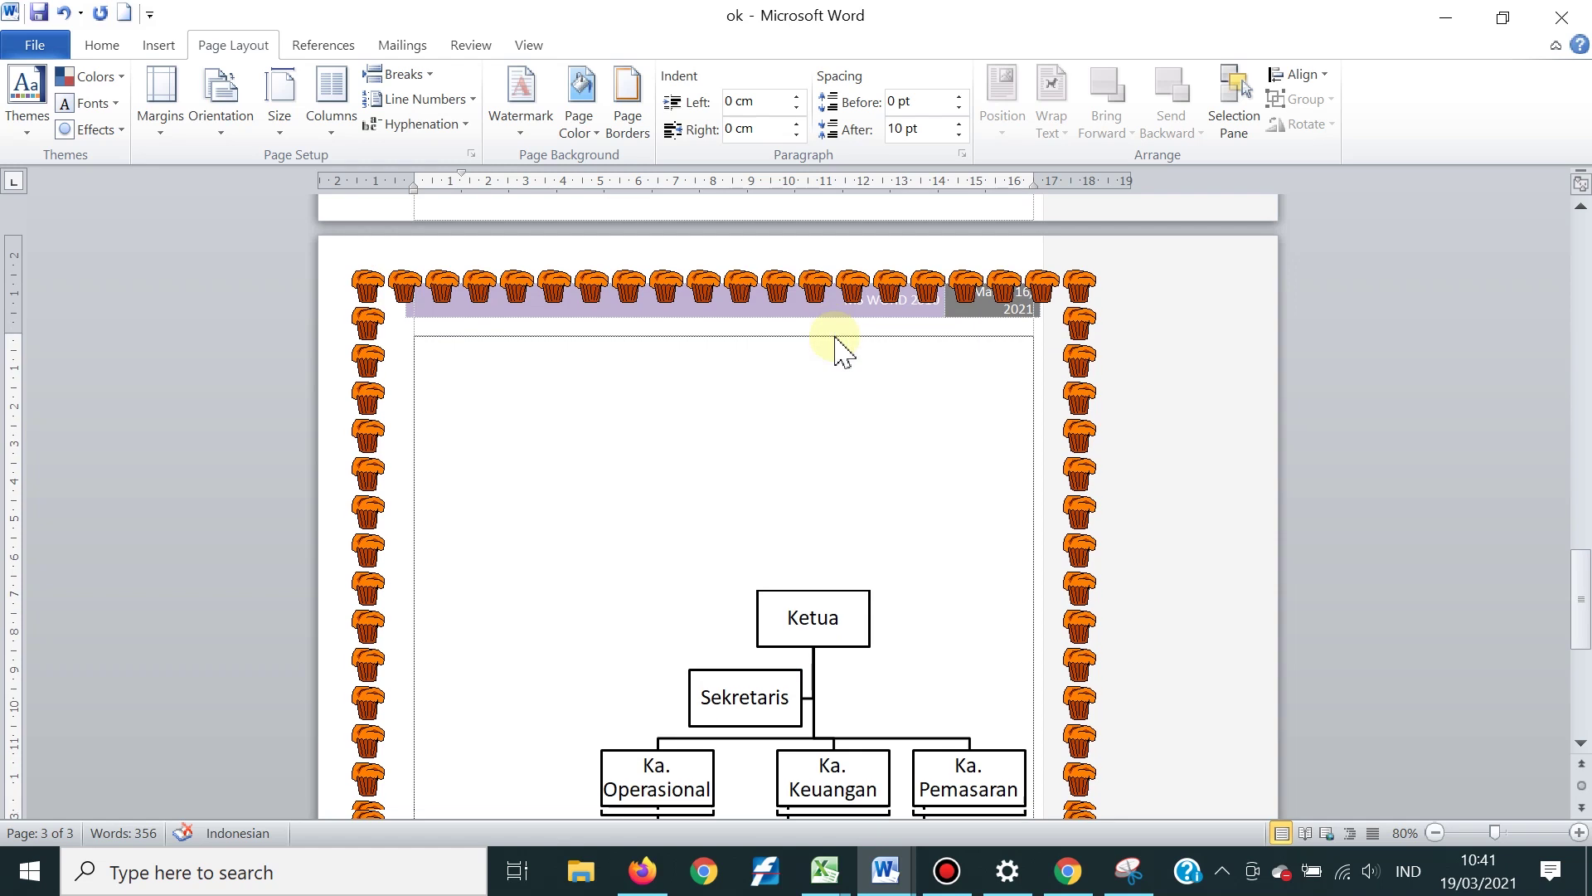
scroll(836, 336, down, 3)
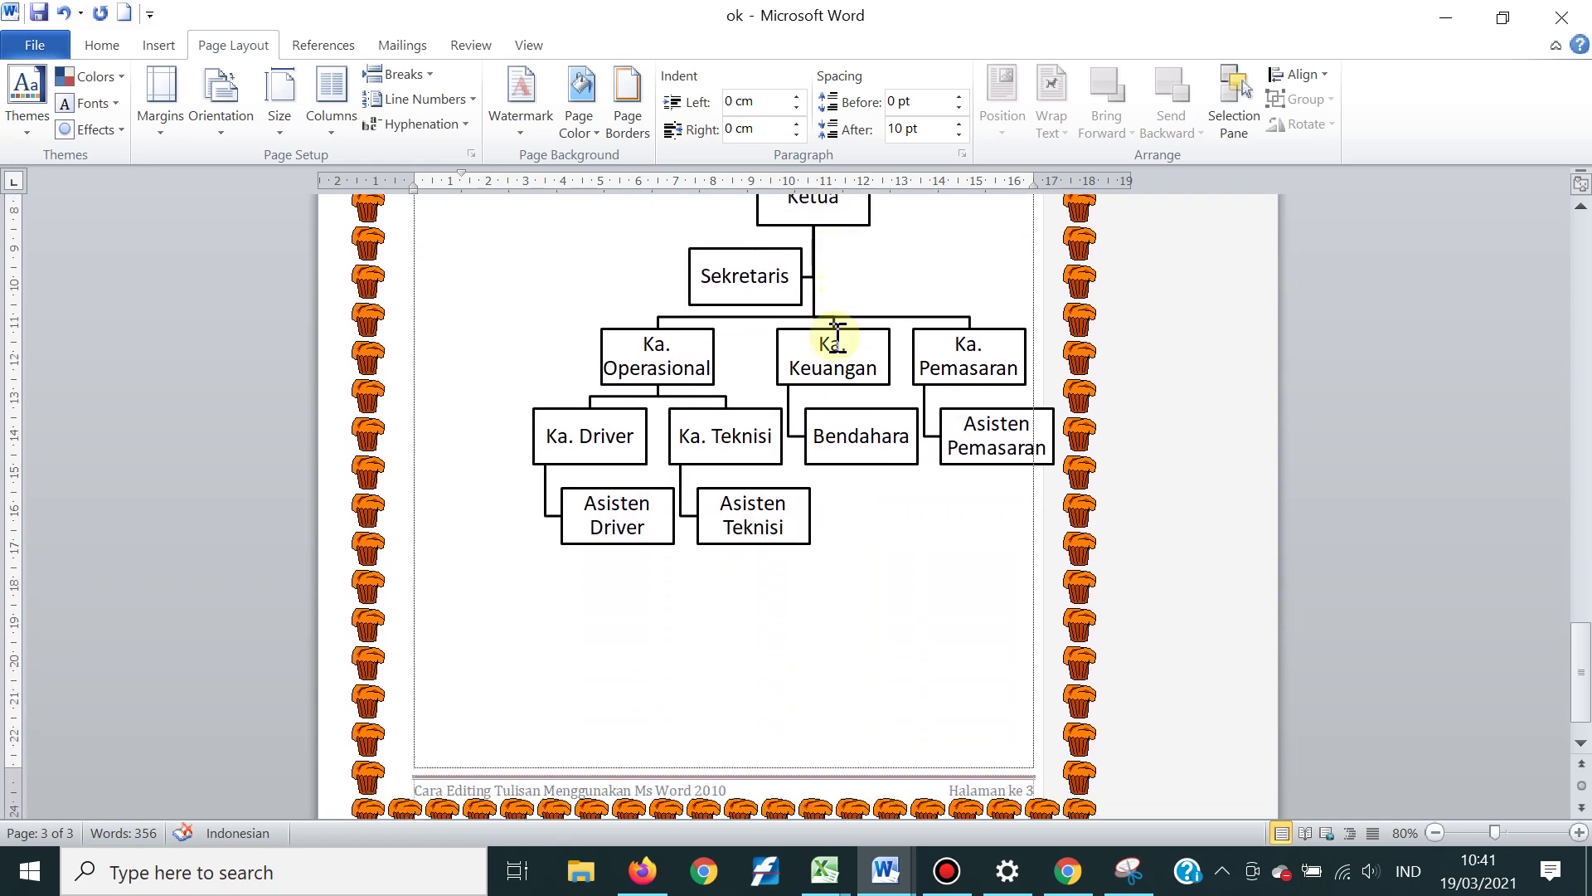
scroll(836, 336, up, 3)
scroll(836, 336, up, 10)
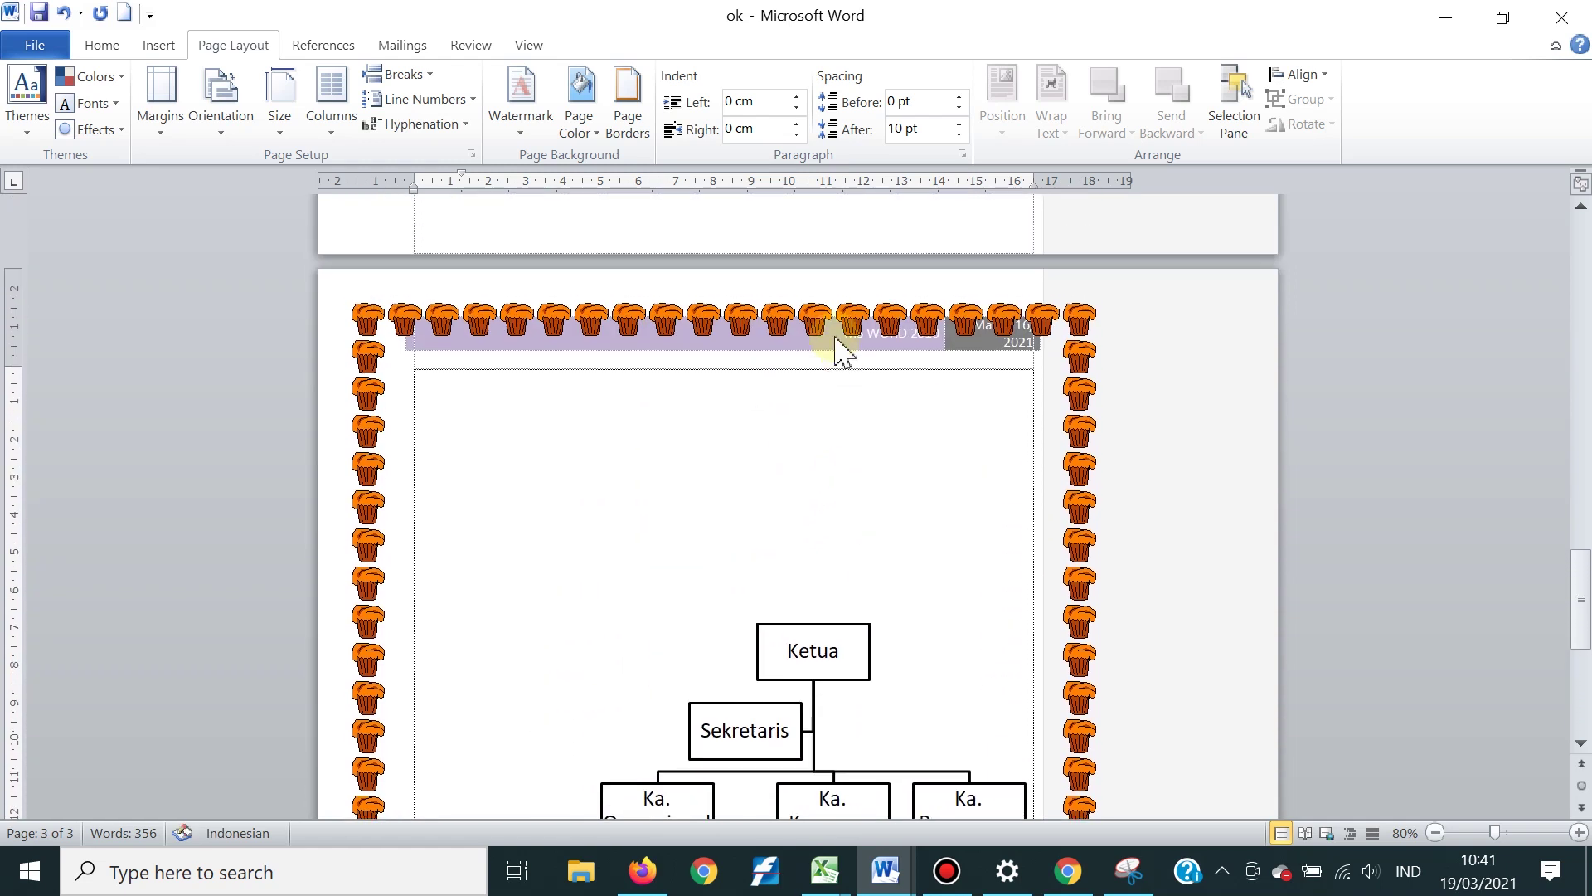
scroll(838, 338, up, 12)
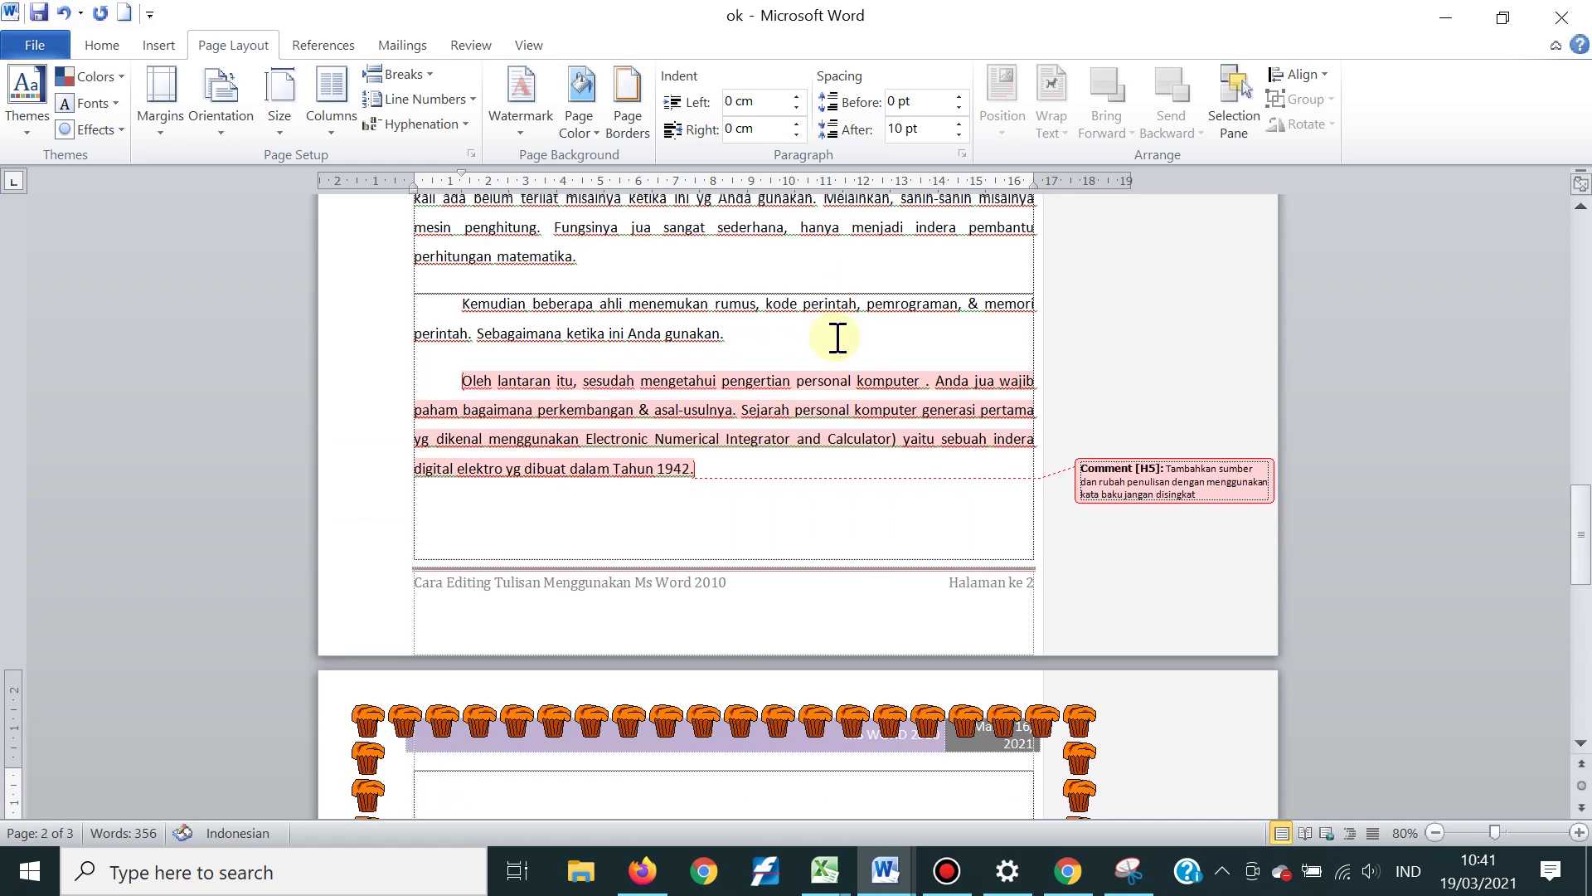
scroll(838, 338, up, 9)
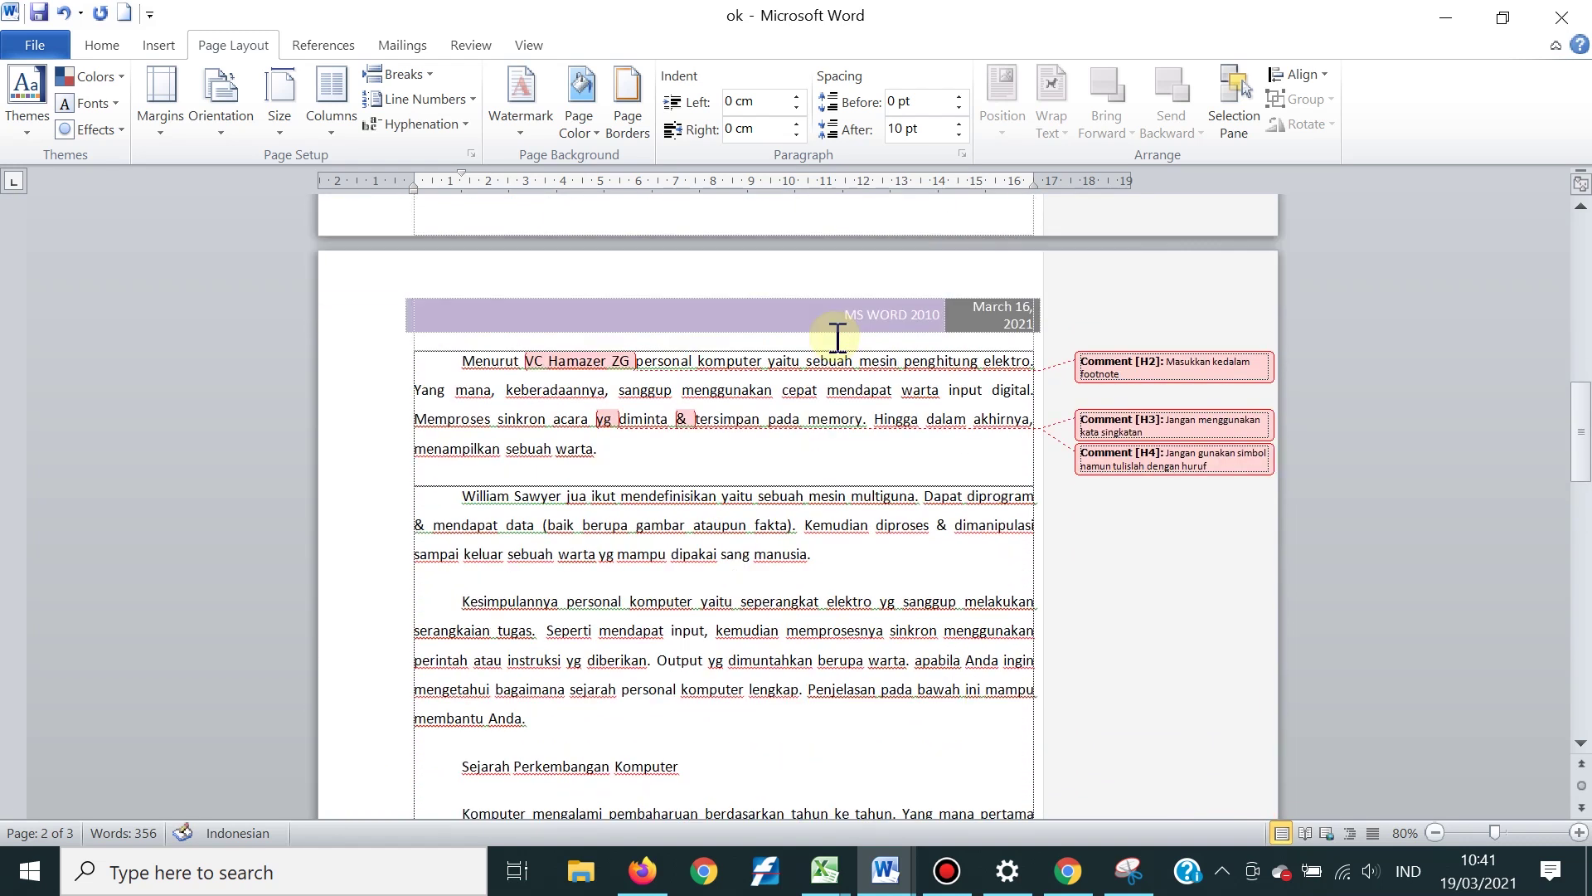
scroll(836, 336, up, 1)
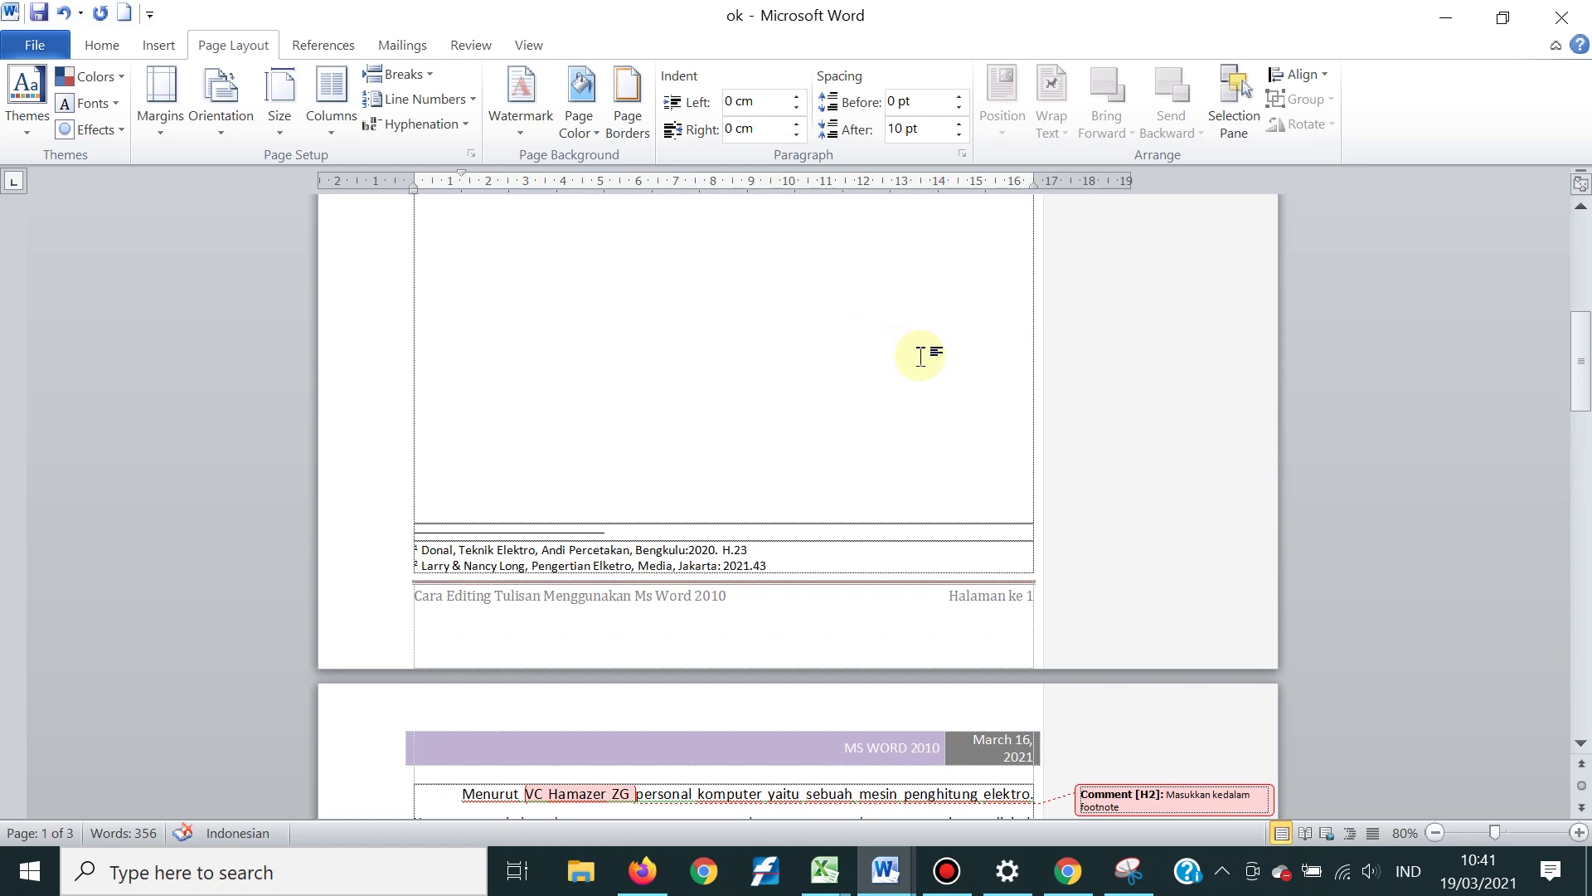
scroll(921, 355, down, 11)
scroll(923, 357, down, 11)
scroll(923, 356, down, 8)
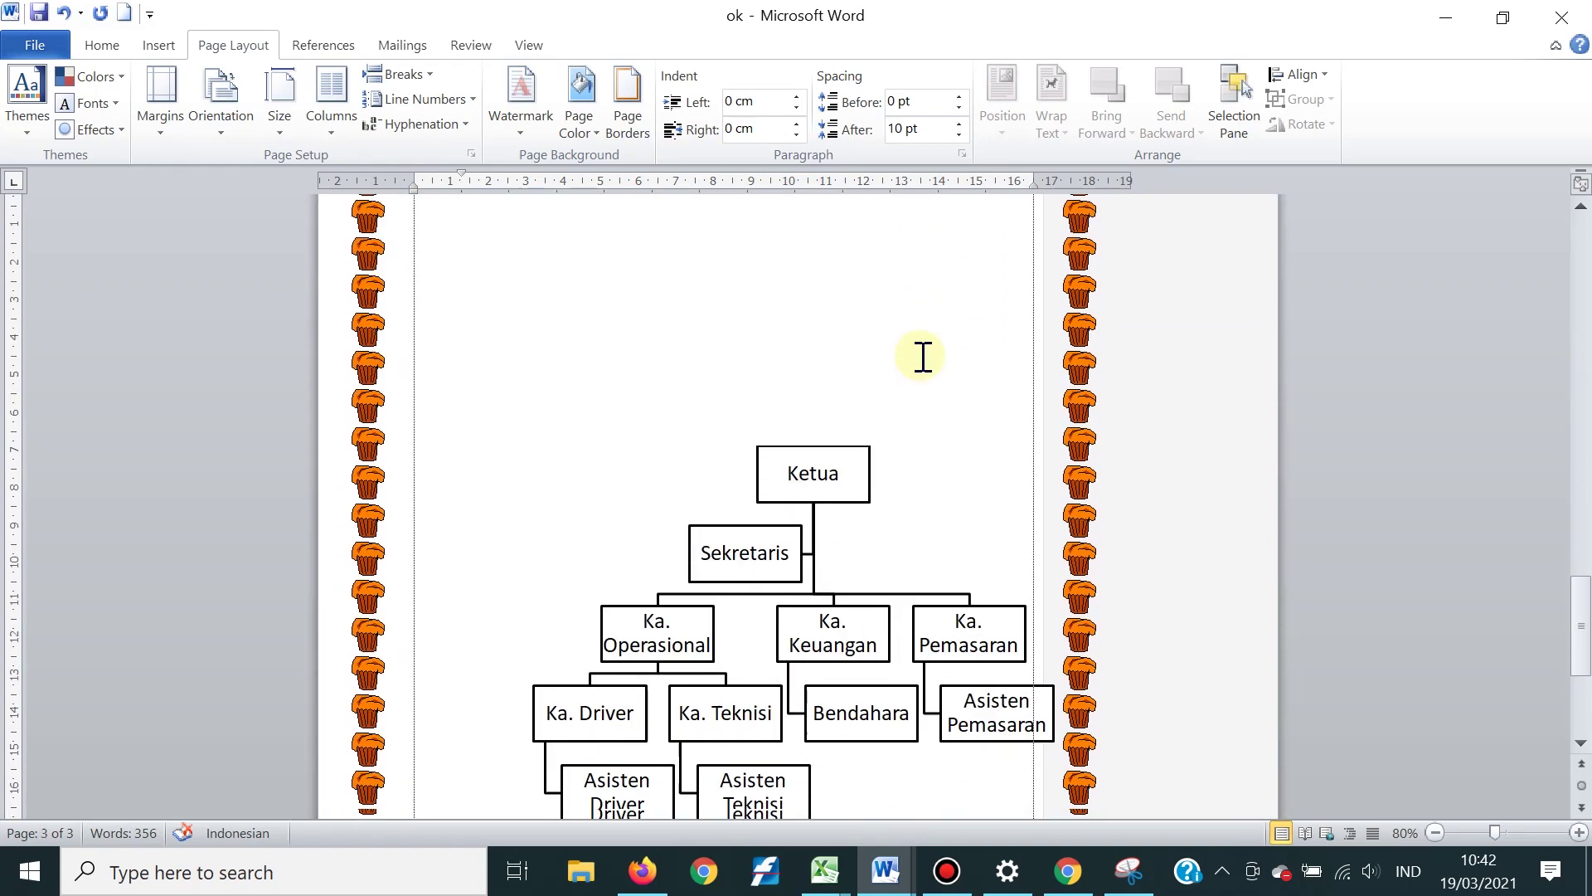